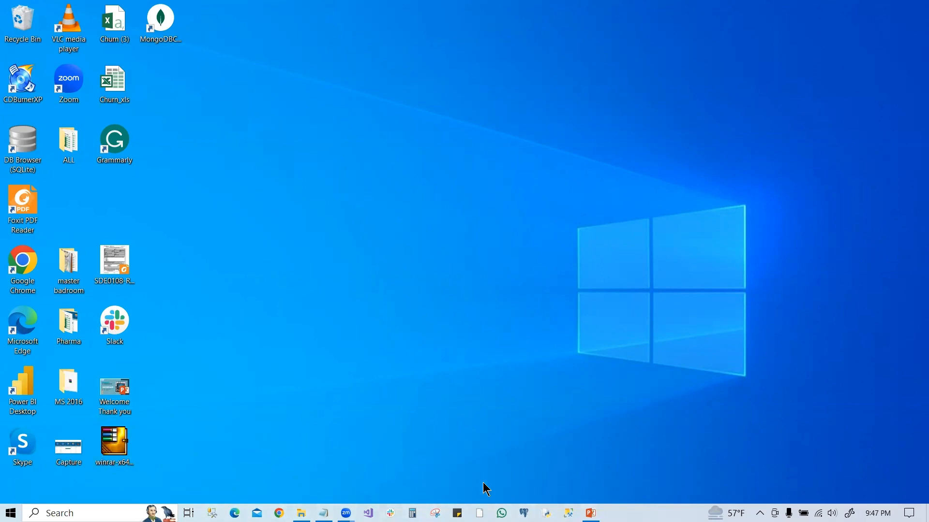
Step: Launch Excel 2016 and dismiss the Office activation wizard
click(68, 513)
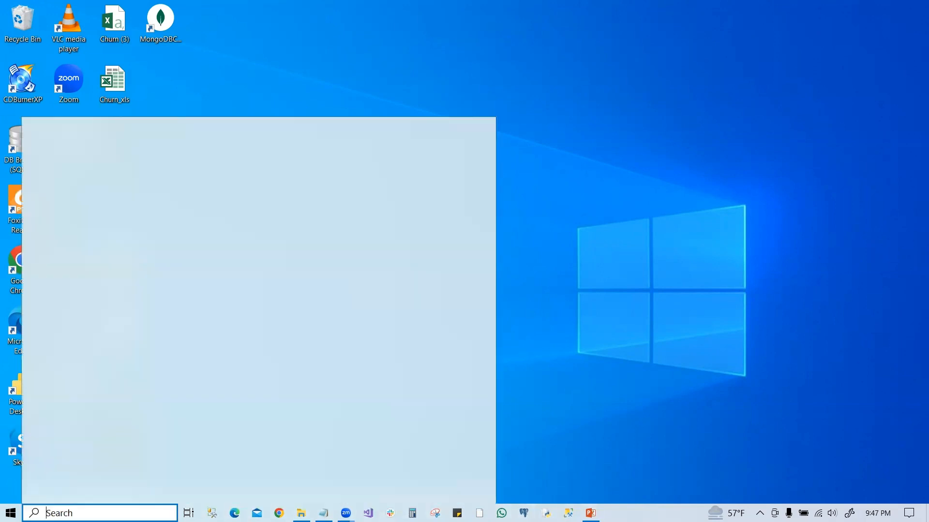
text(excel)
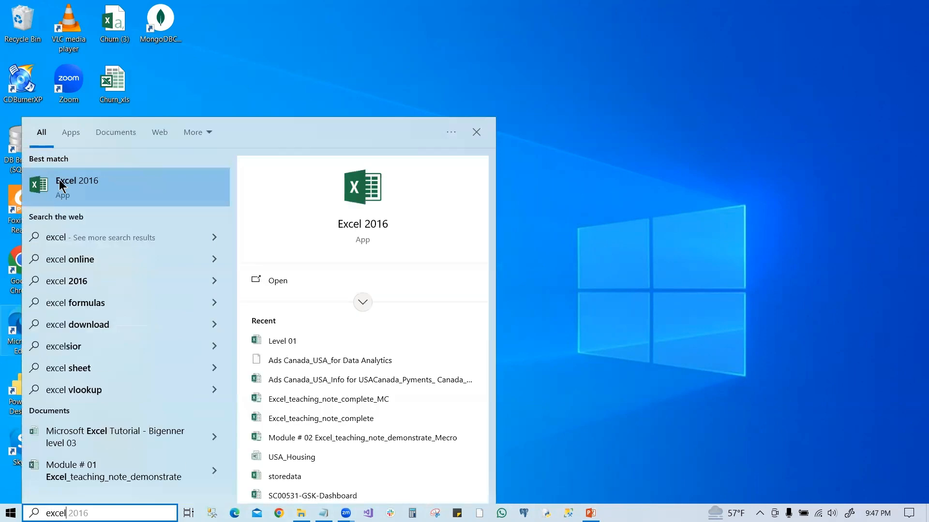
click(90, 180)
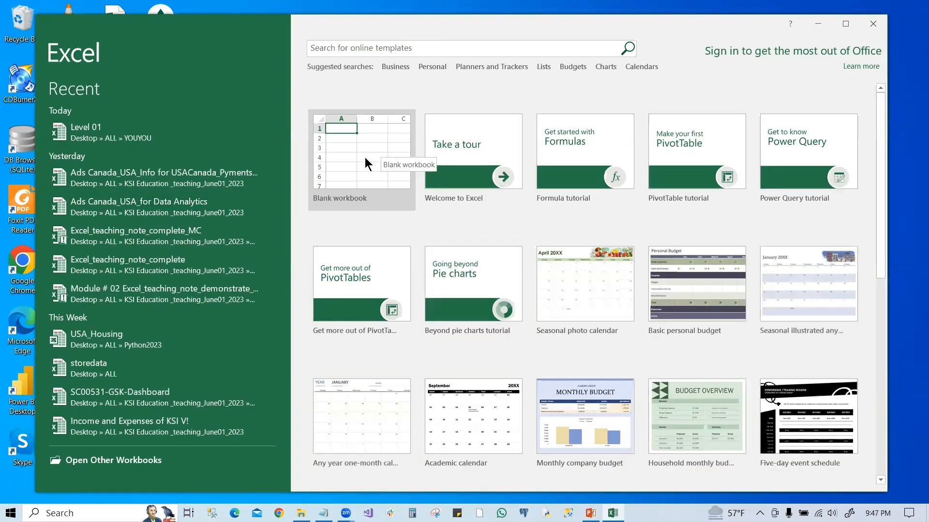
click(367, 113)
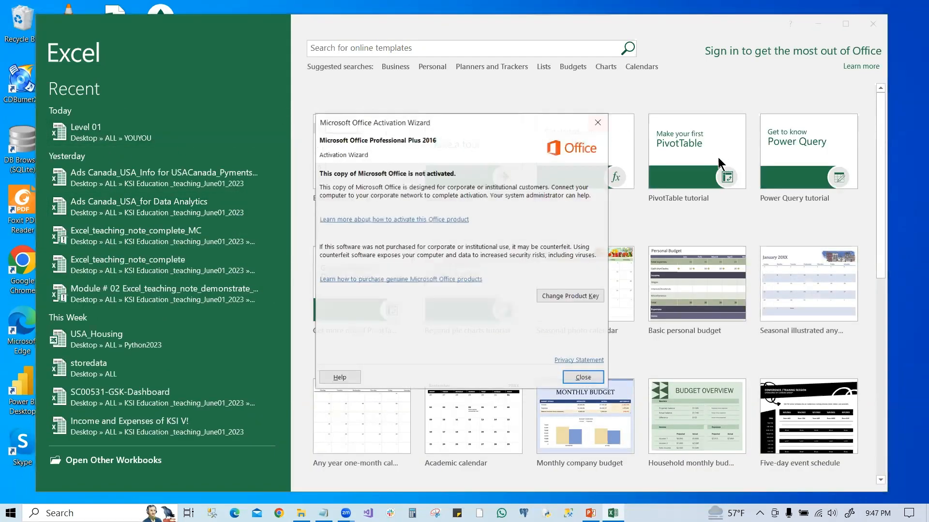
click(599, 121)
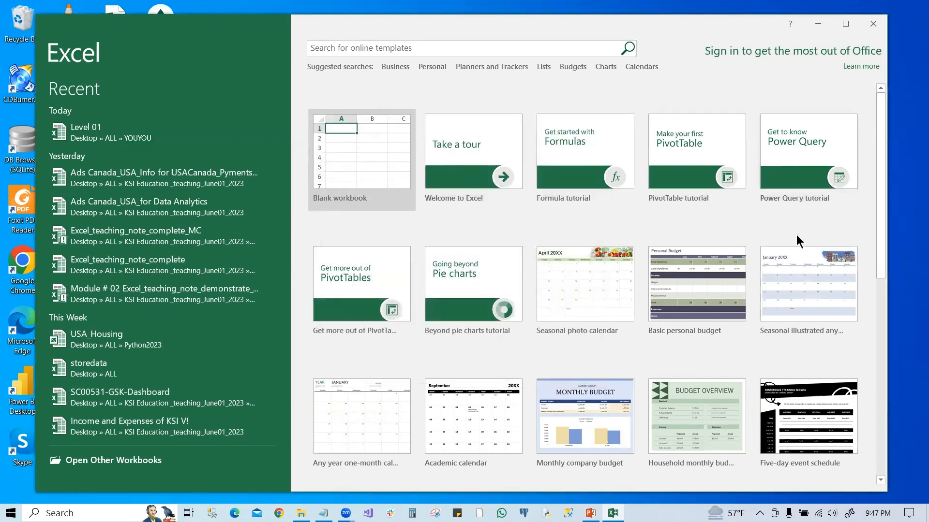
Step: Browse the available templates and create a new blank workbook
scroll(664, 384, down, 2)
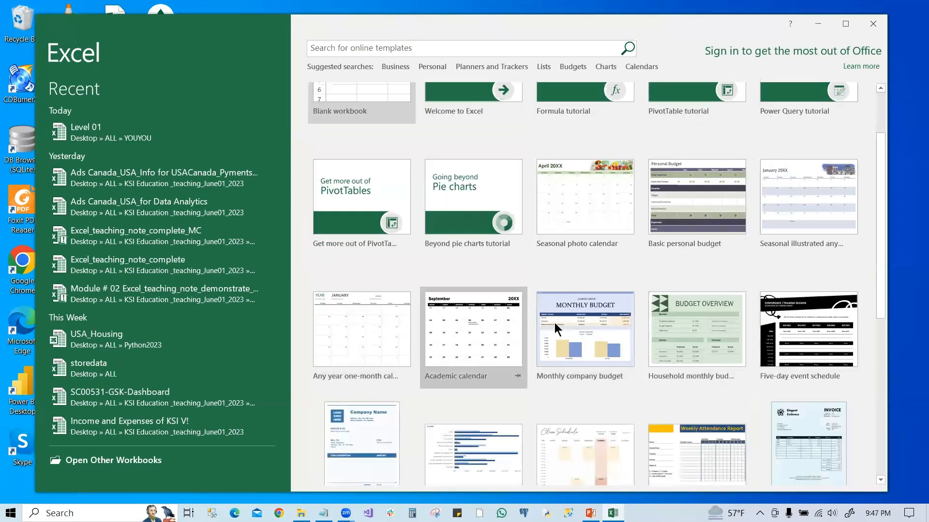
scroll(797, 350, down, 2)
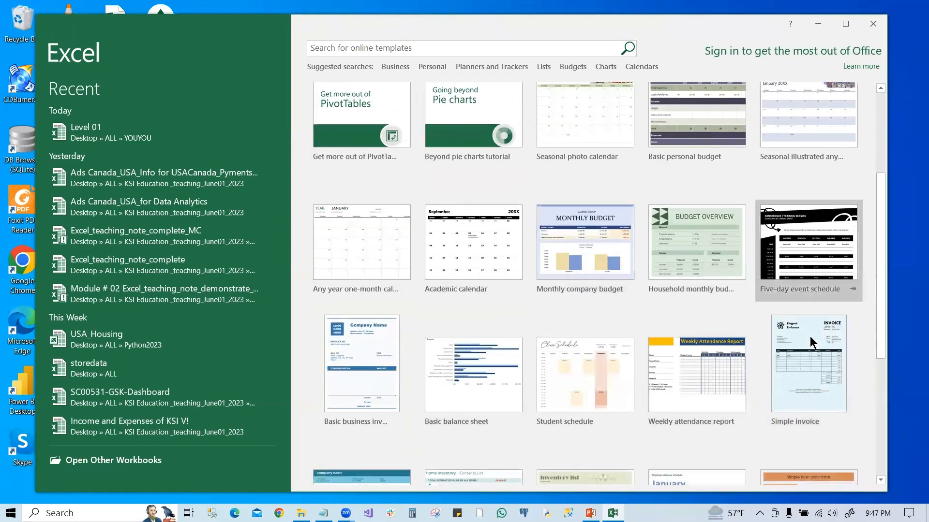
scroll(681, 355, up, 4)
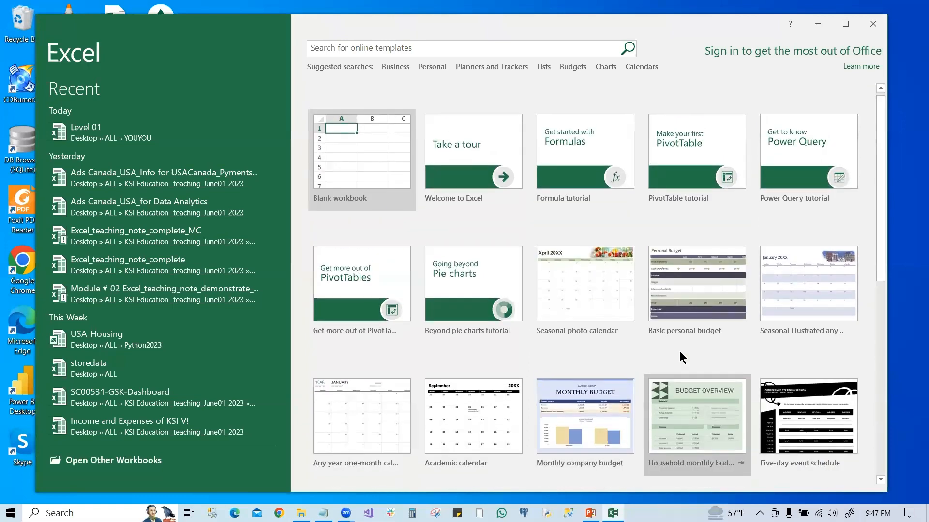
click(369, 158)
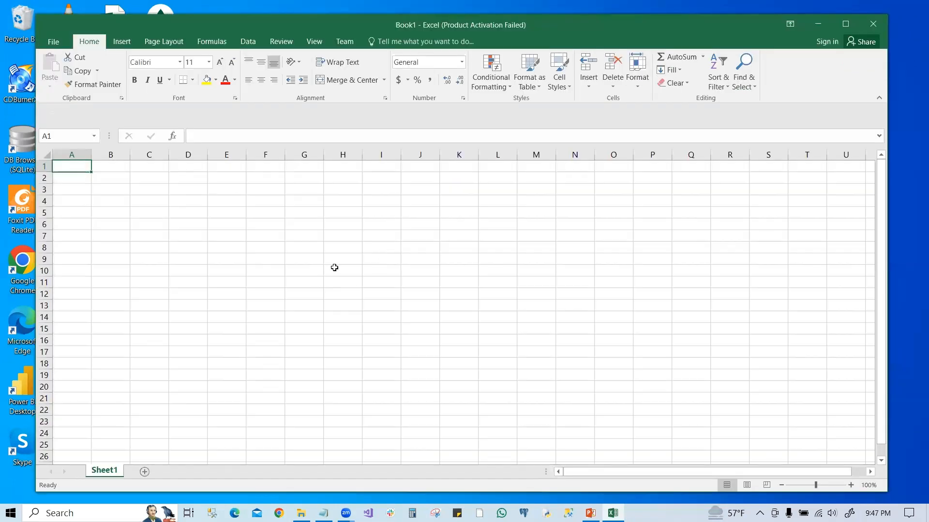
drag(576, 22, 569, 16)
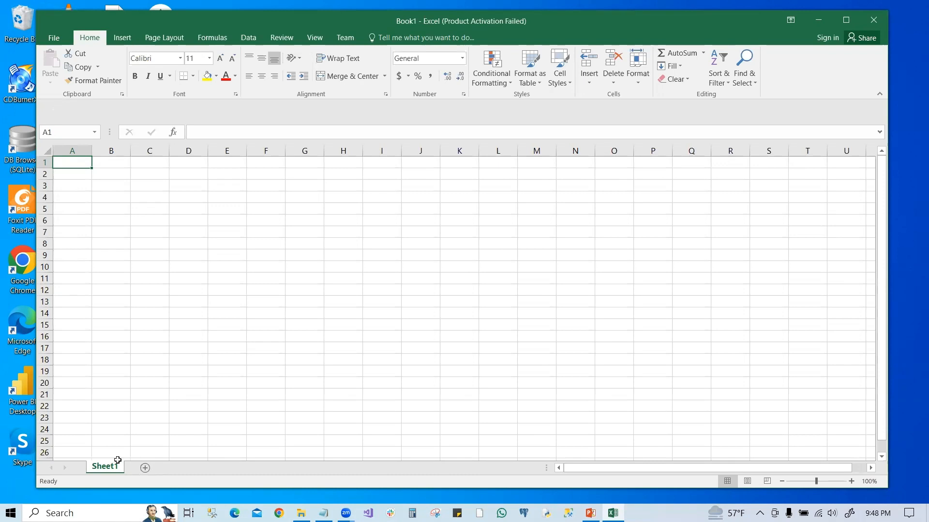
Step: Select cells across the sheet, including G10, I11, E7, J8, F8 and G11, and examine each one's cell reference
click(305, 221)
click(318, 271)
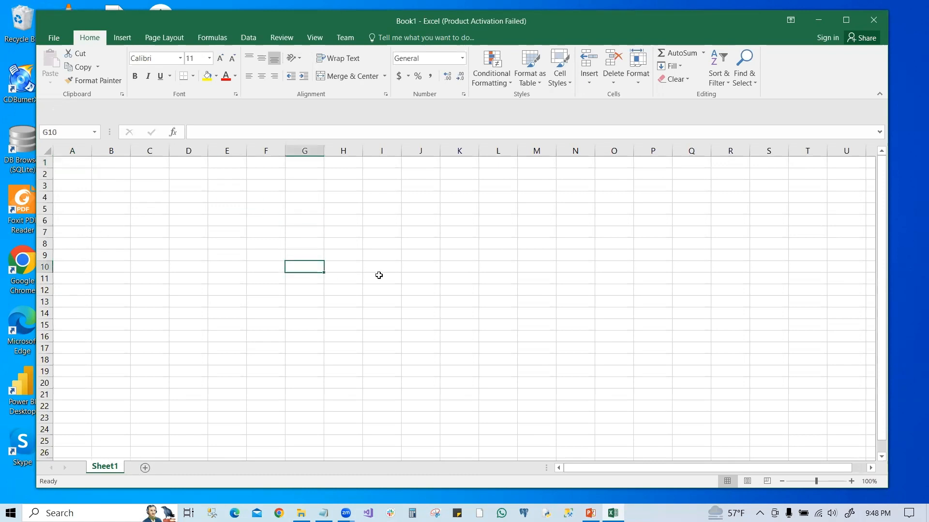
click(399, 276)
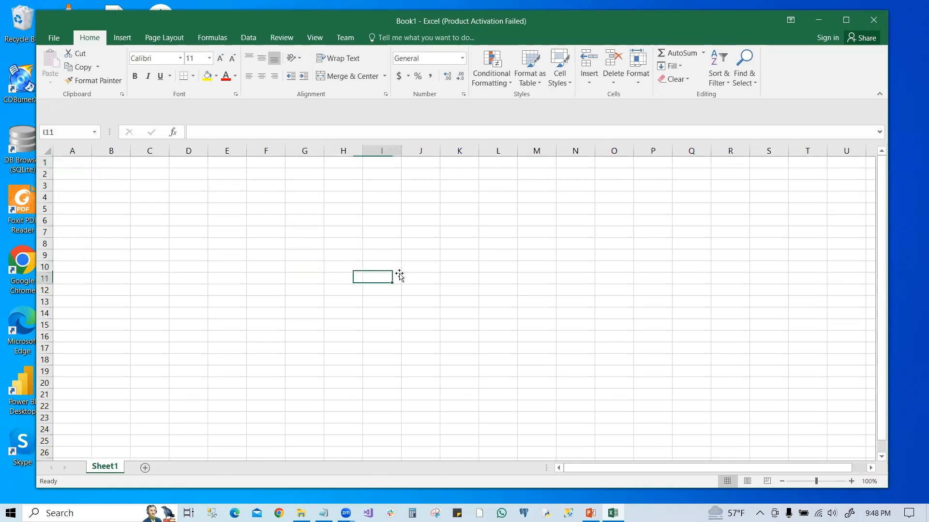
click(233, 211)
click(234, 232)
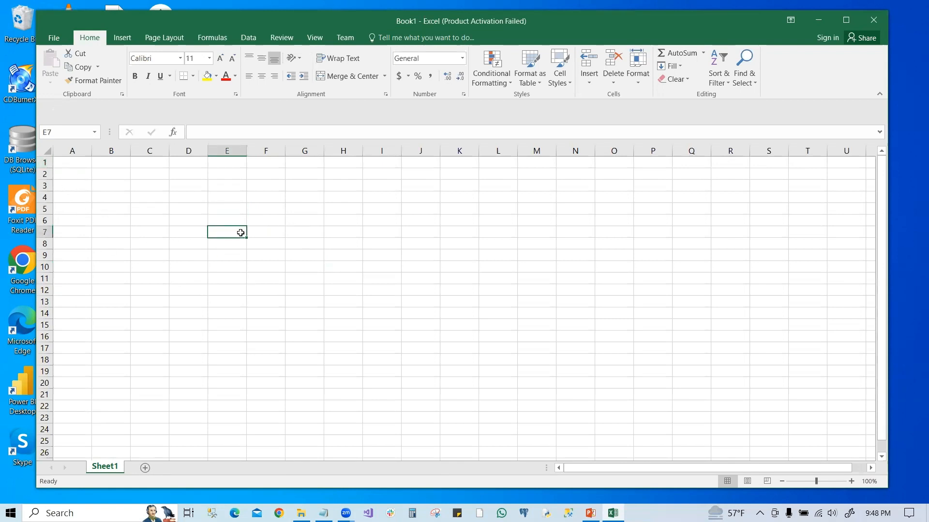
click(420, 241)
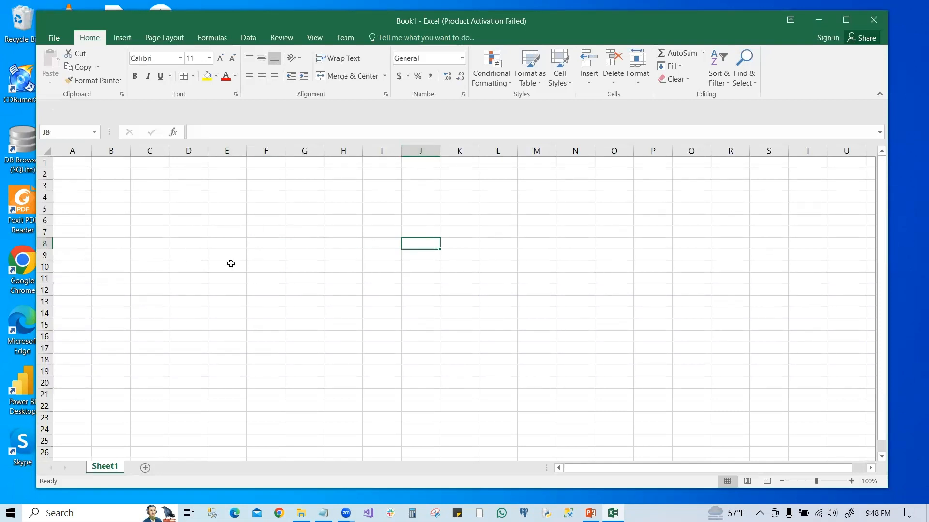
click(56, 130)
click(269, 245)
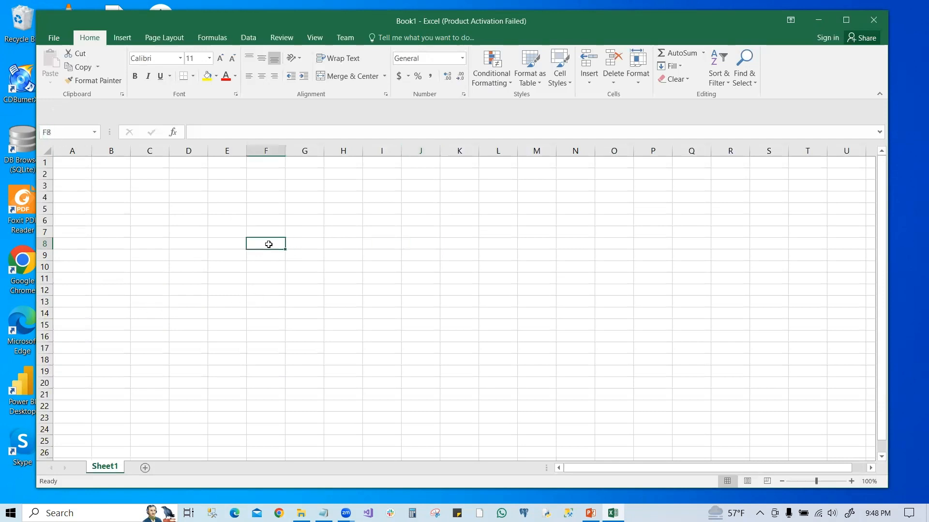
click(310, 279)
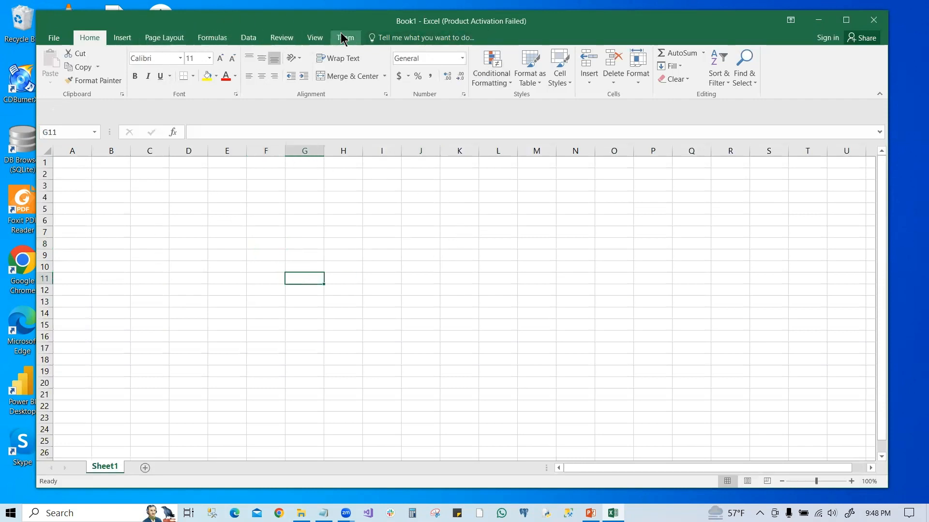
Step: Maximize the workbook window and add Bold and Conditional Formatting to the Quick Access Toolbar
click(846, 20)
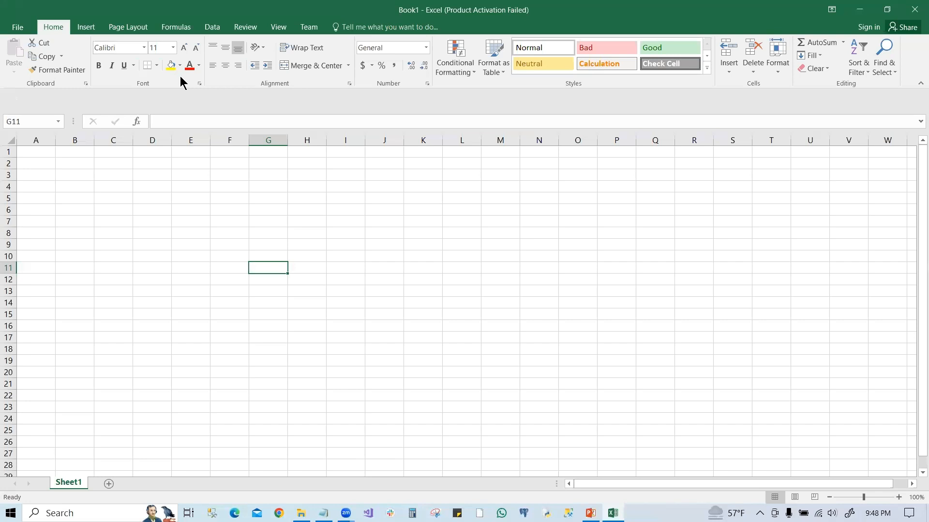
right_click(97, 71)
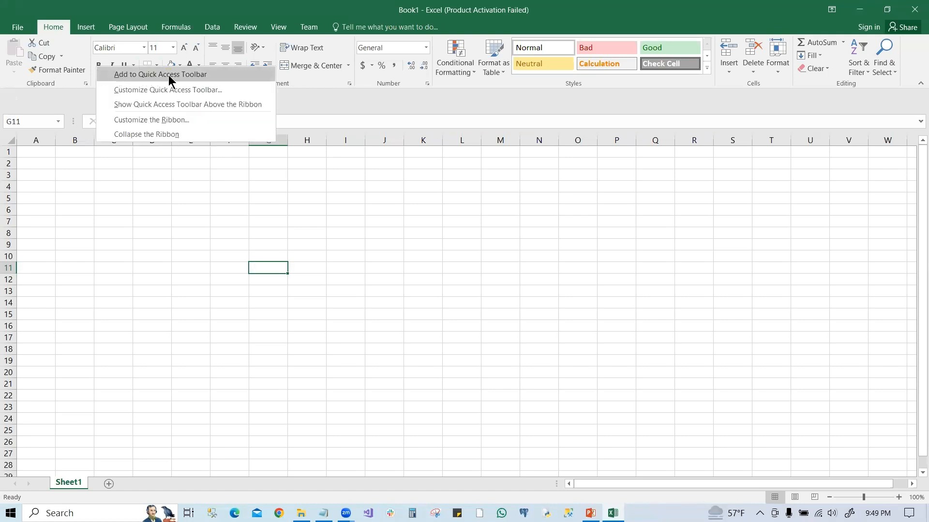
click(194, 77)
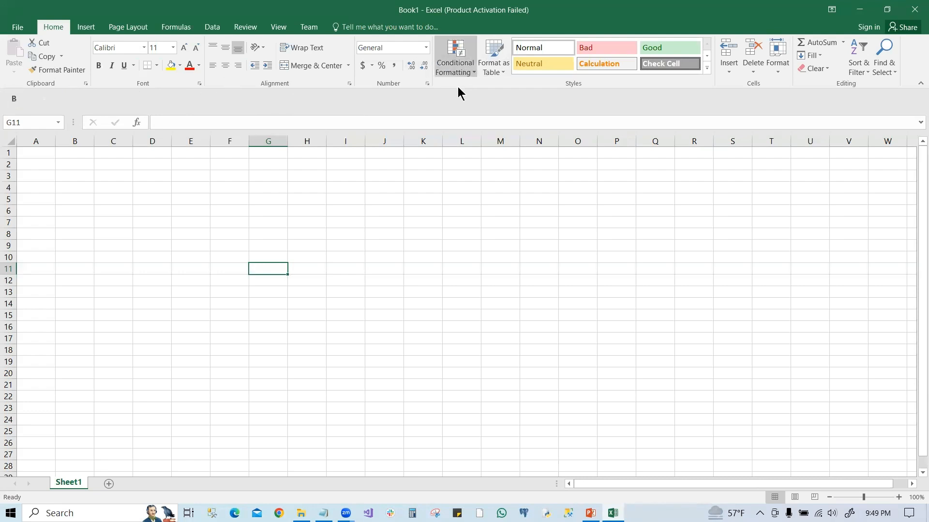
right_click(453, 47)
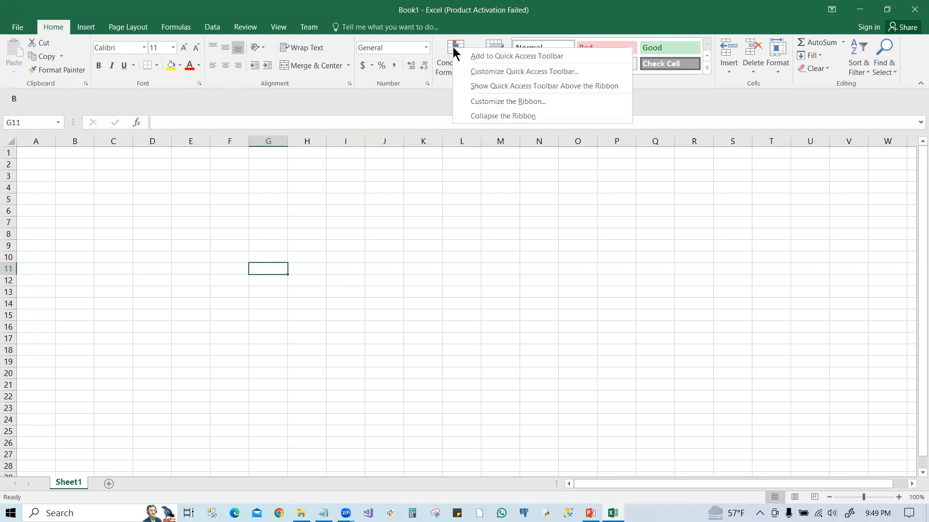
click(507, 56)
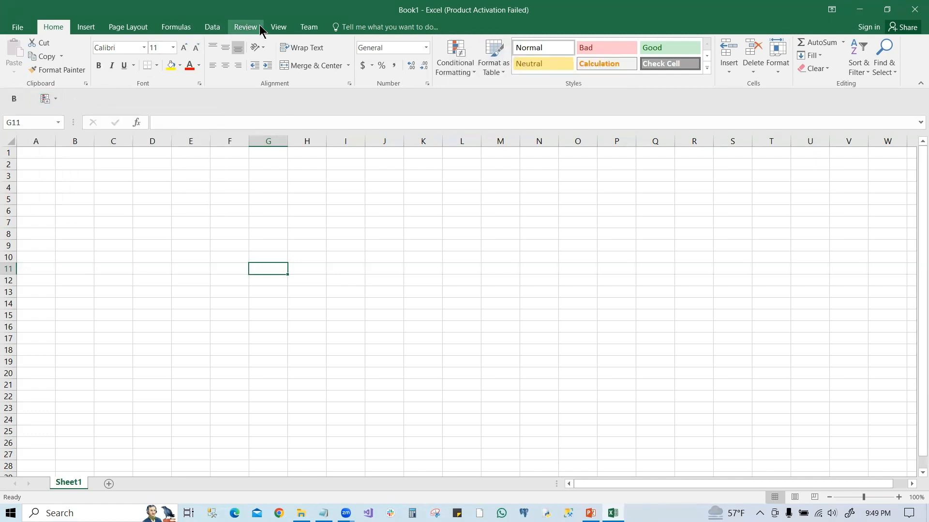
Step: Add the PivotTable and Recommended Charts commands to the Quick Access Toolbar
click(87, 29)
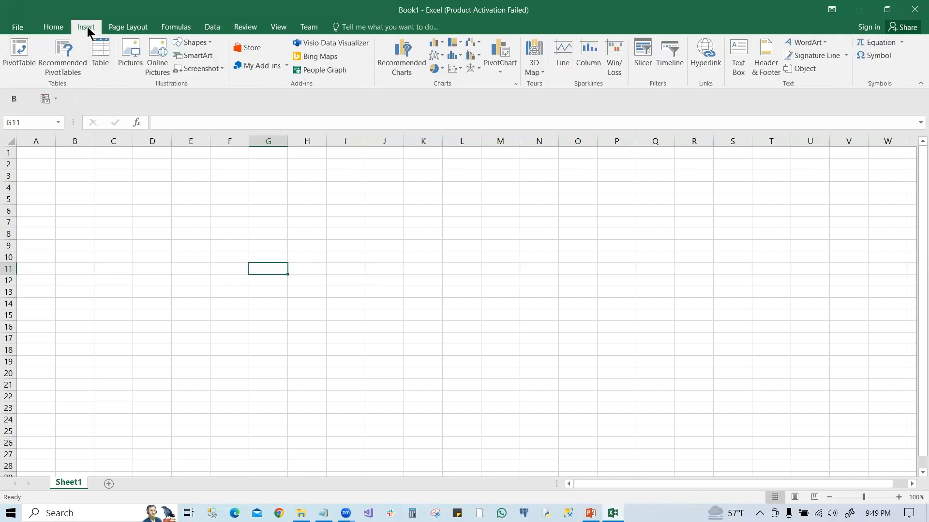
right_click(21, 52)
click(75, 57)
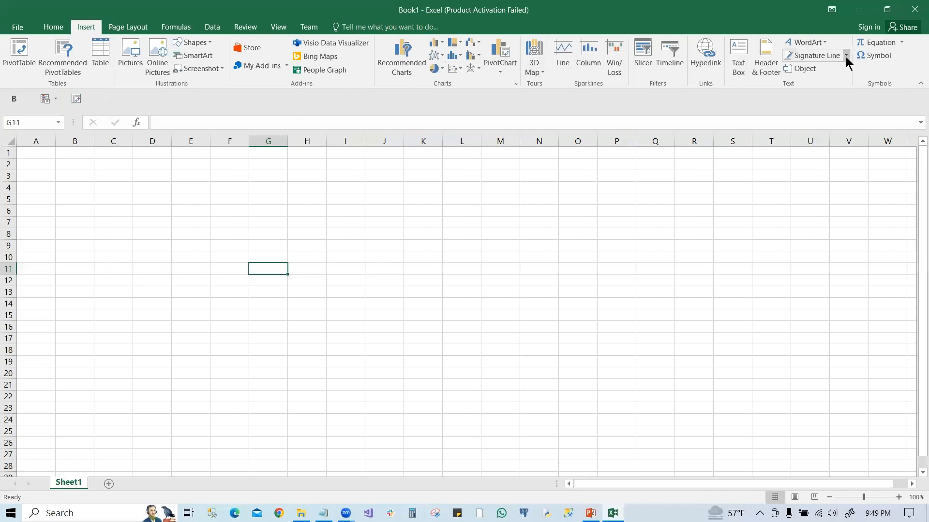
right_click(401, 49)
click(453, 59)
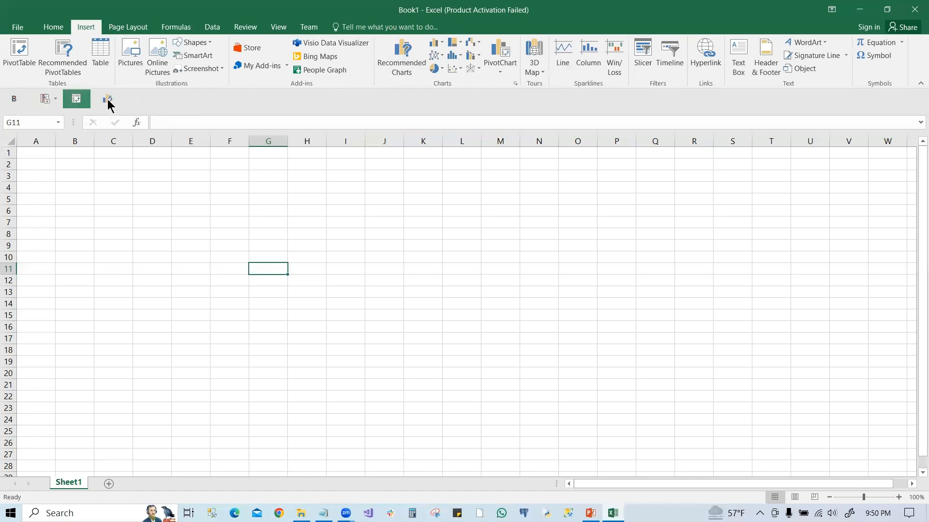
Step: Show the Quick Access Toolbar above the ribbon
right_click(355, 86)
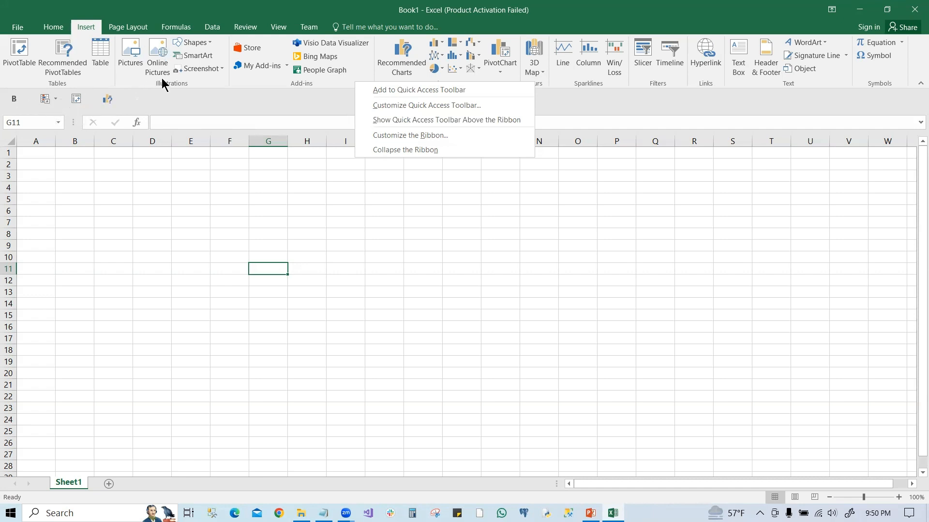
click(466, 120)
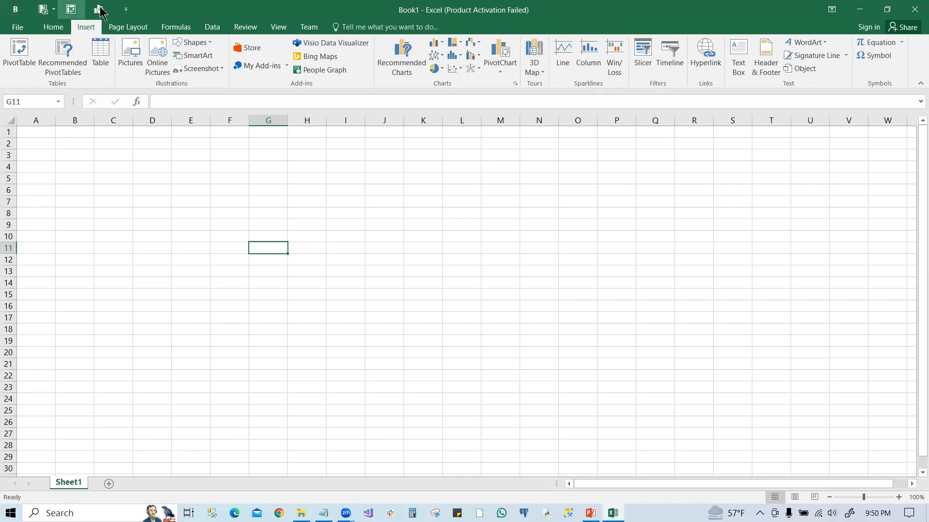
Step: Open the ribbon customization options and try to add Format Painter to the Insert tab
right_click(363, 85)
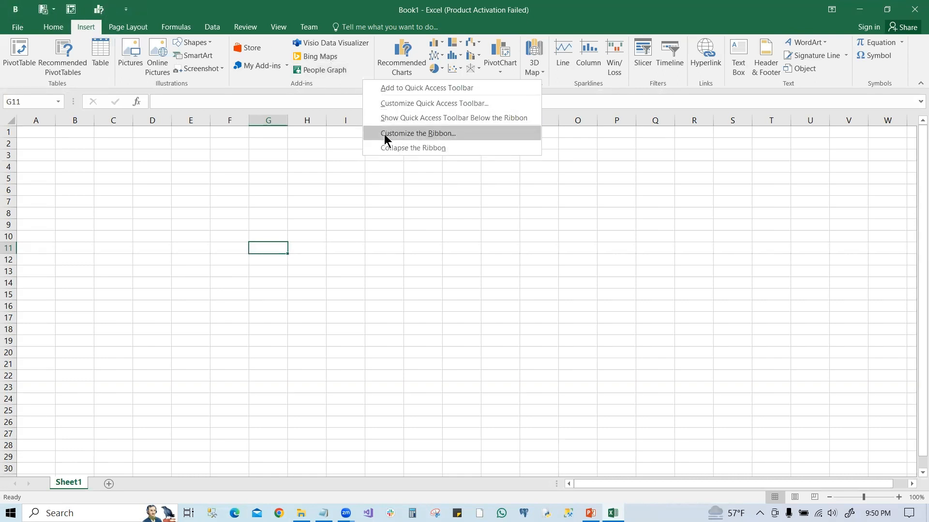
click(440, 134)
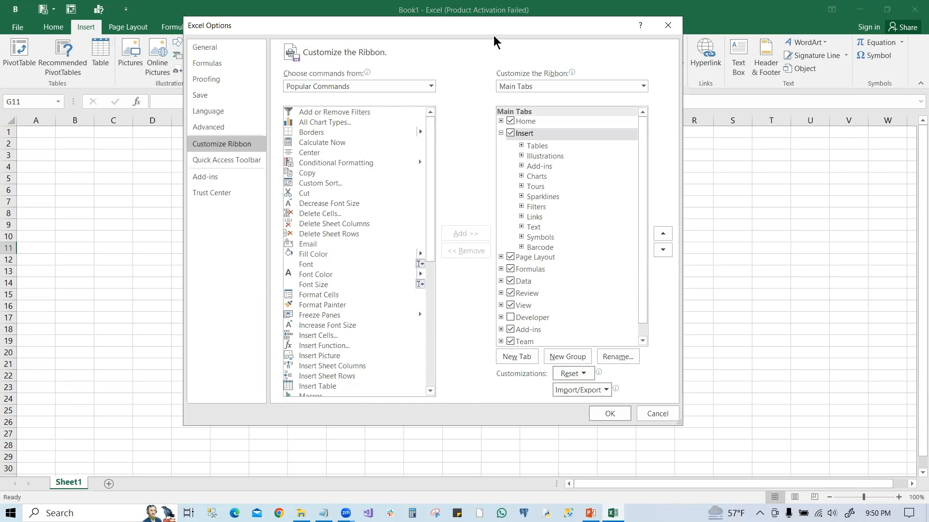
drag(488, 29, 527, 48)
click(363, 323)
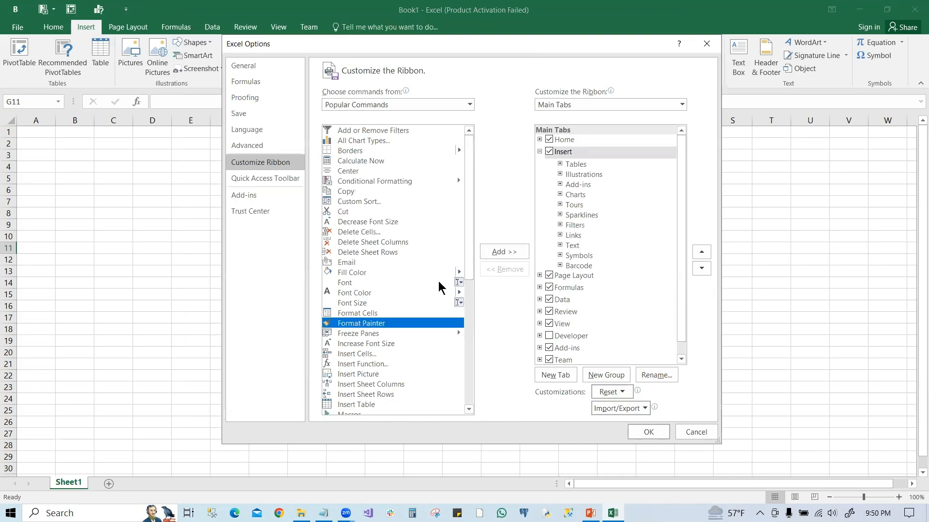
click(500, 252)
click(706, 45)
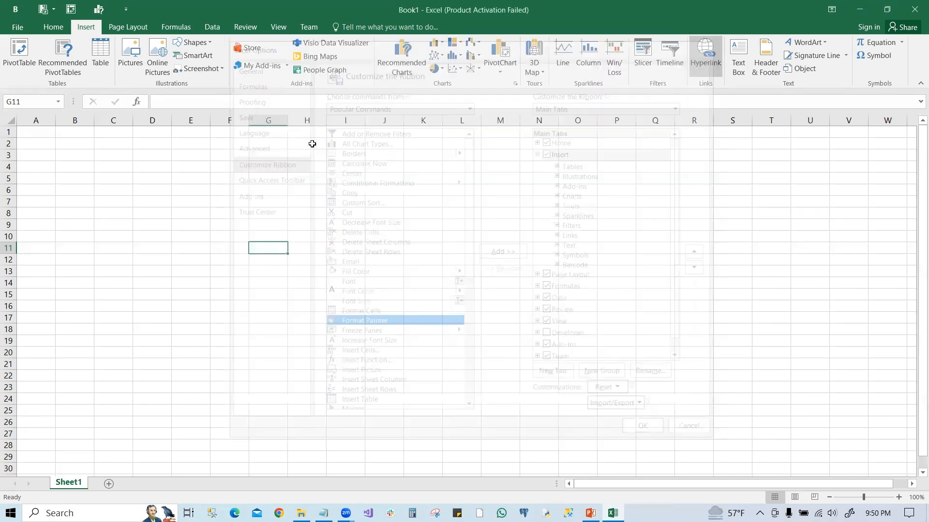
Step: Collapse the ribbon, and pin it open again with the Home commands displayed
right_click(350, 81)
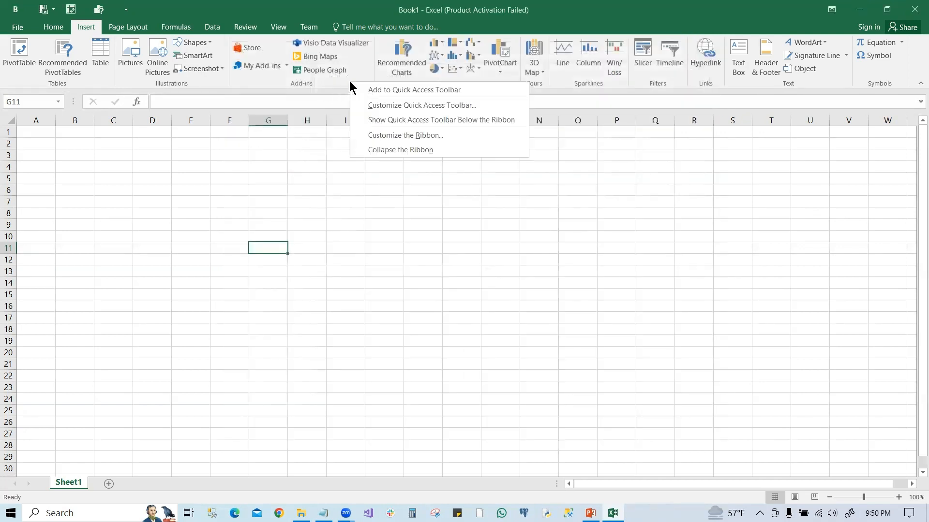
click(408, 149)
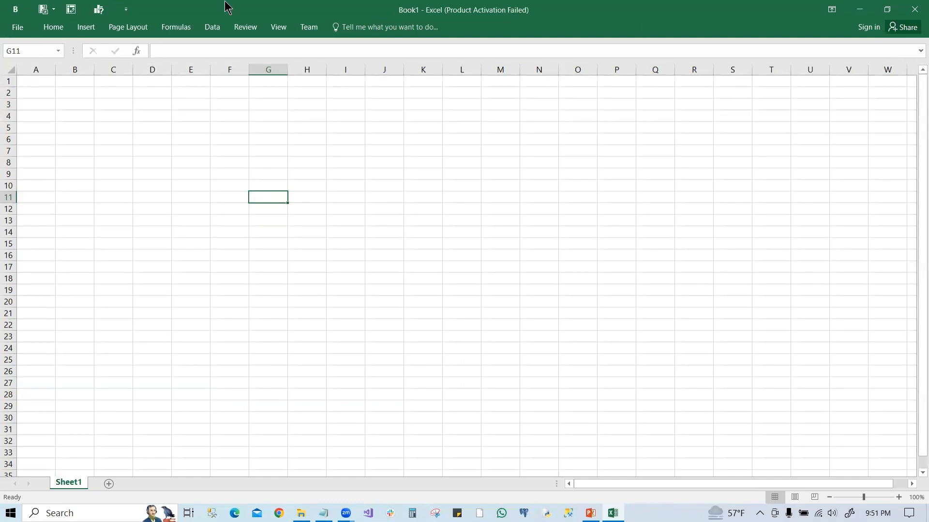
click(53, 28)
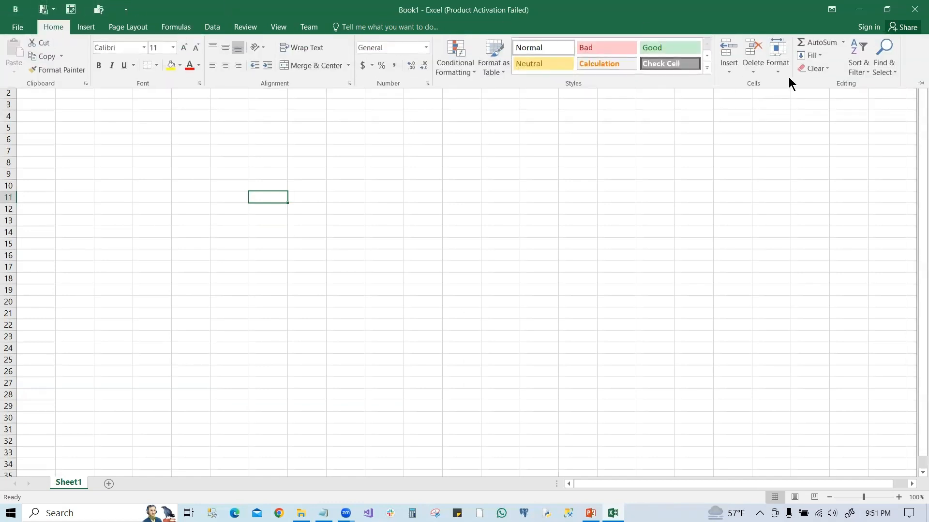
click(915, 85)
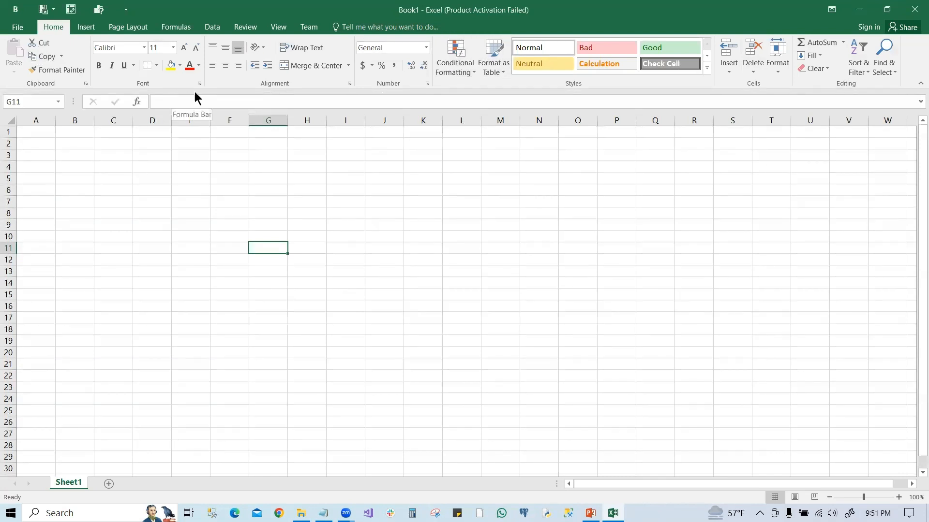
Step: Leave cell editing and hide the formula bar, the row and column headings, and the gridlines of the sheet
click(165, 100)
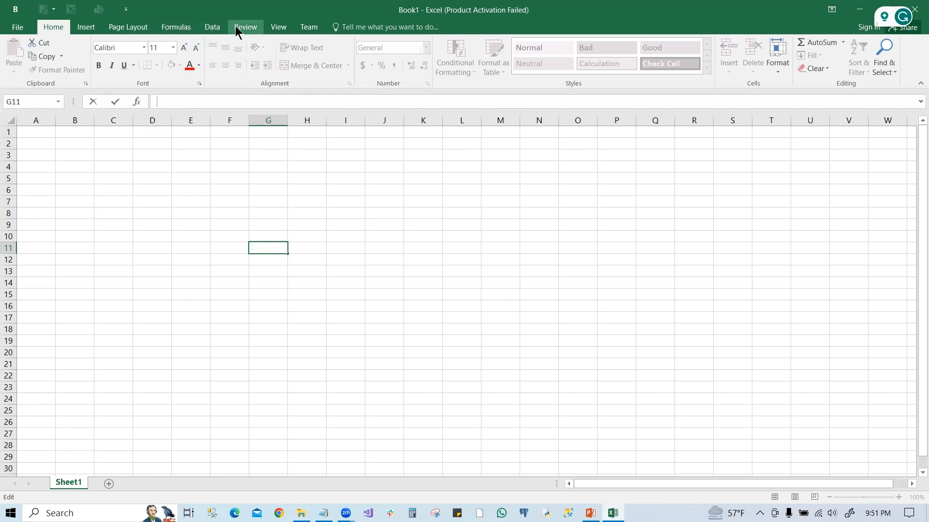
click(279, 27)
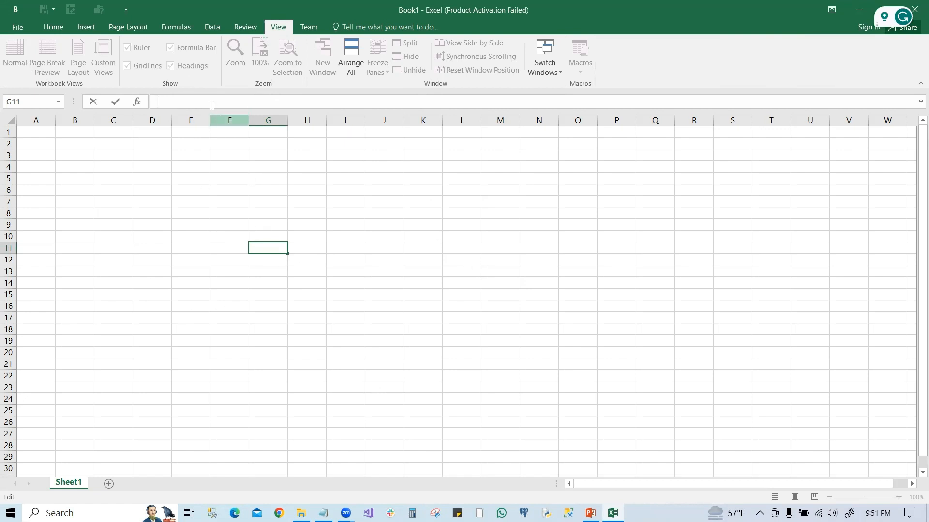
click(168, 164)
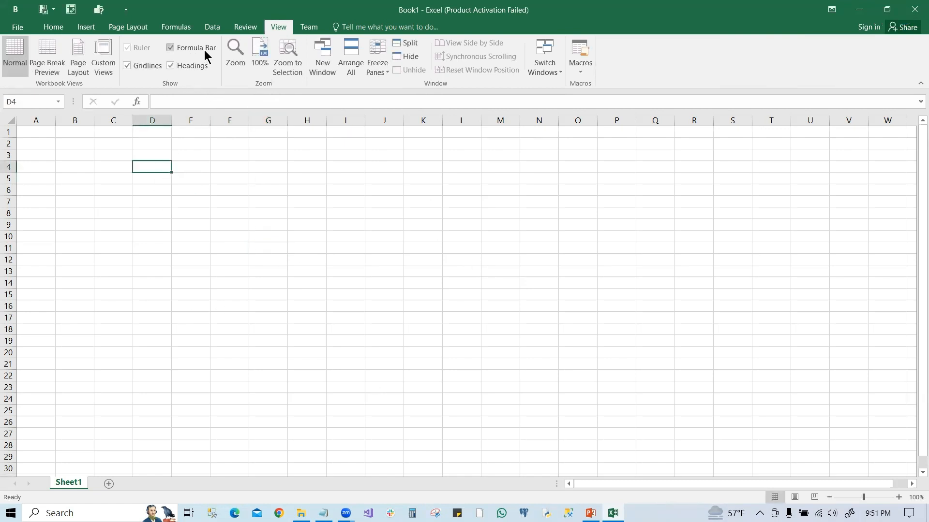
click(171, 47)
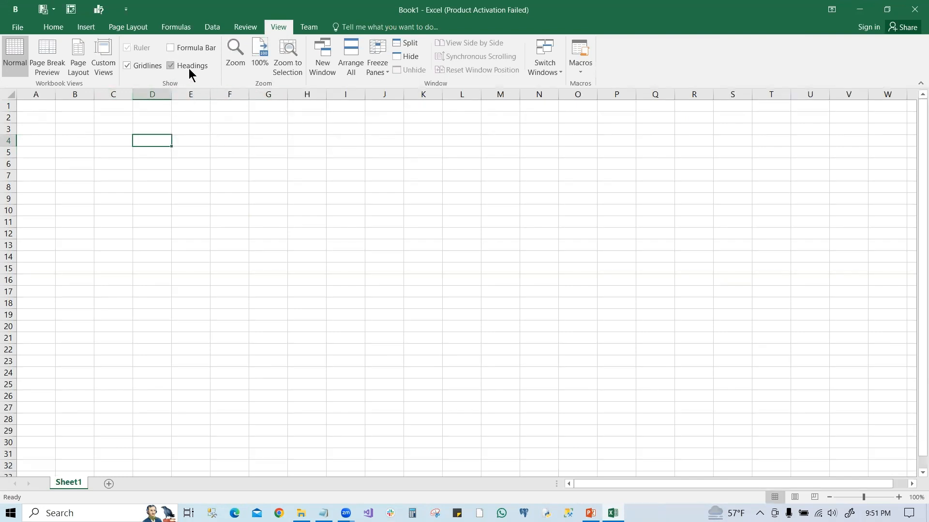
click(171, 67)
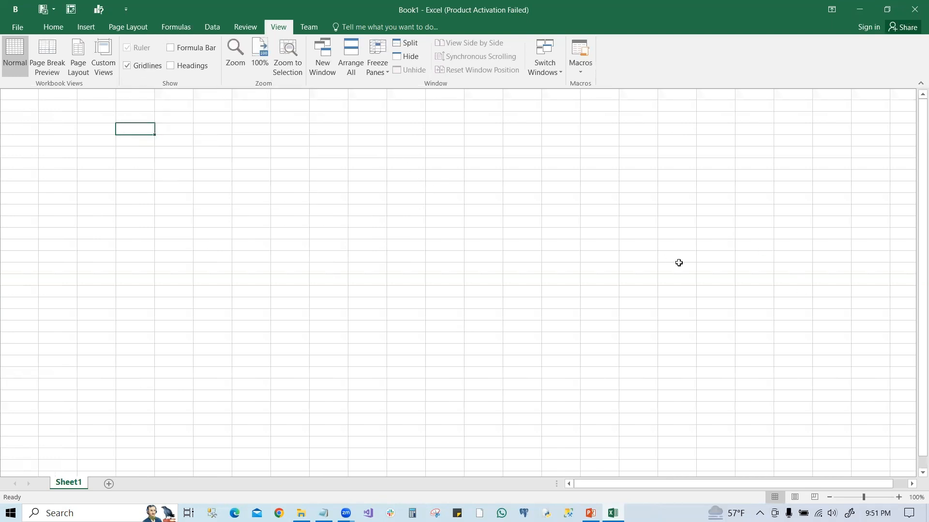
click(127, 66)
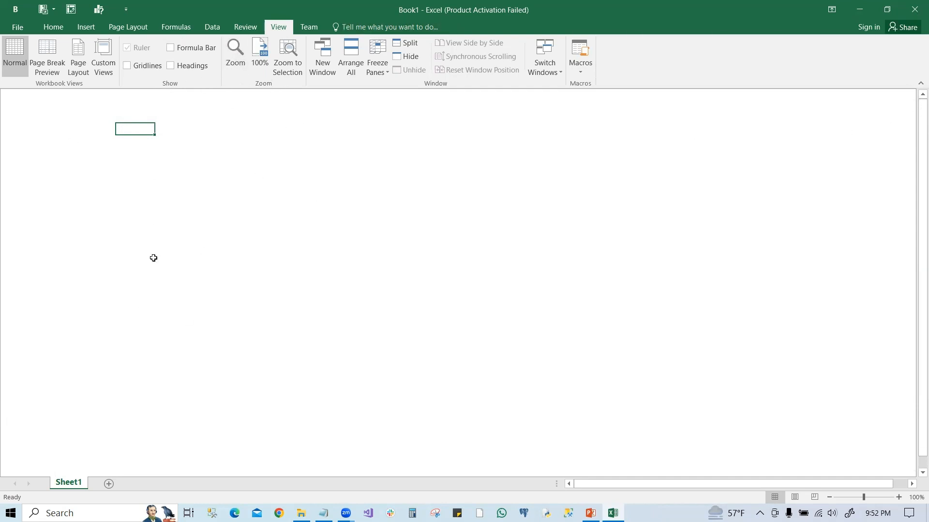
Step: Show the gridlines, headings and formula bar again
click(128, 66)
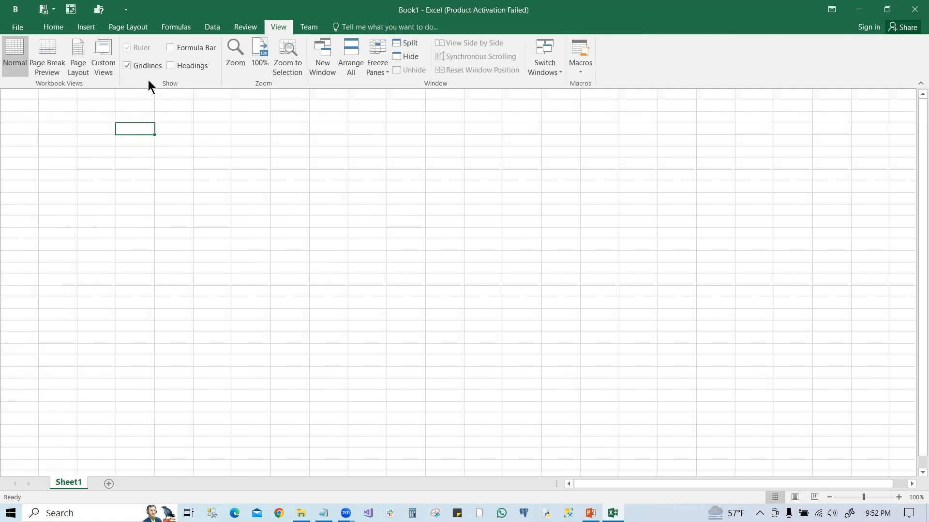
click(170, 65)
click(171, 47)
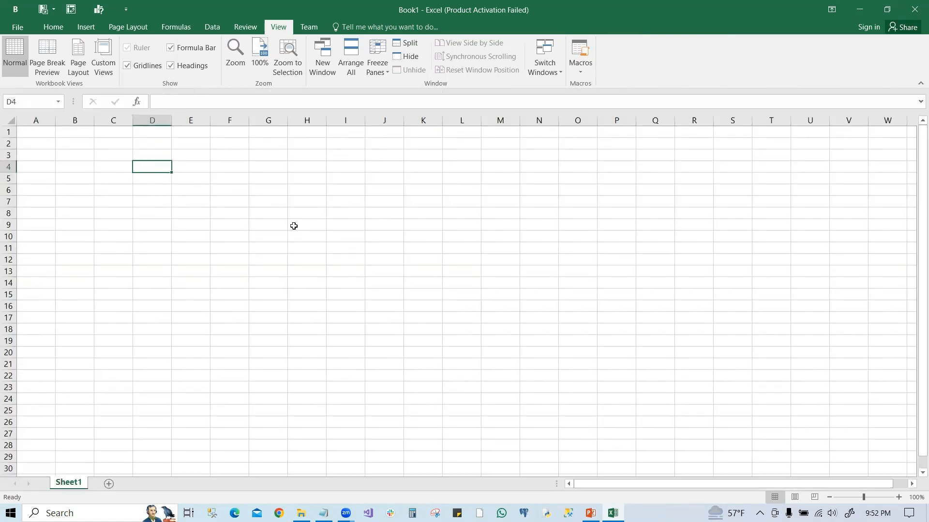
Step: Display the Home commands and review the customization options offered for the ribbon and the Quick Access Toolbar, without choosing any
click(53, 27)
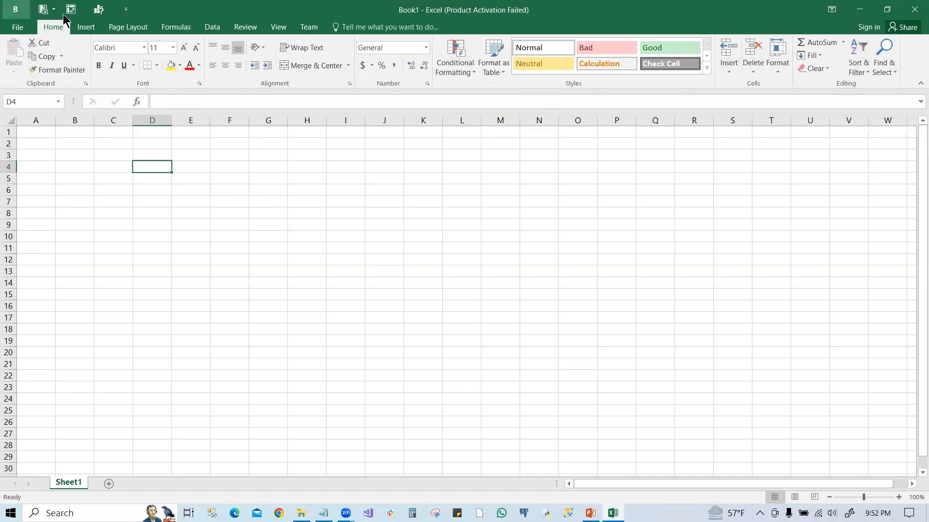
right_click(230, 81)
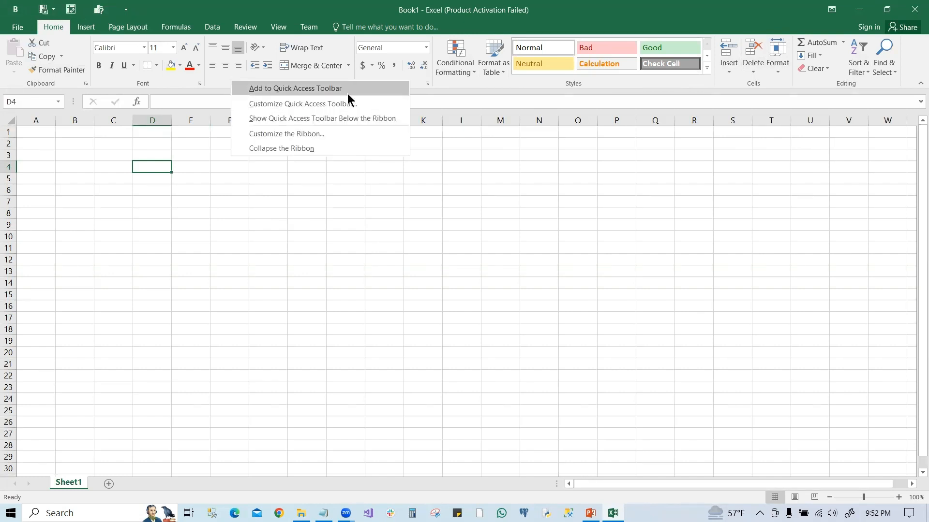
right_click(74, 10)
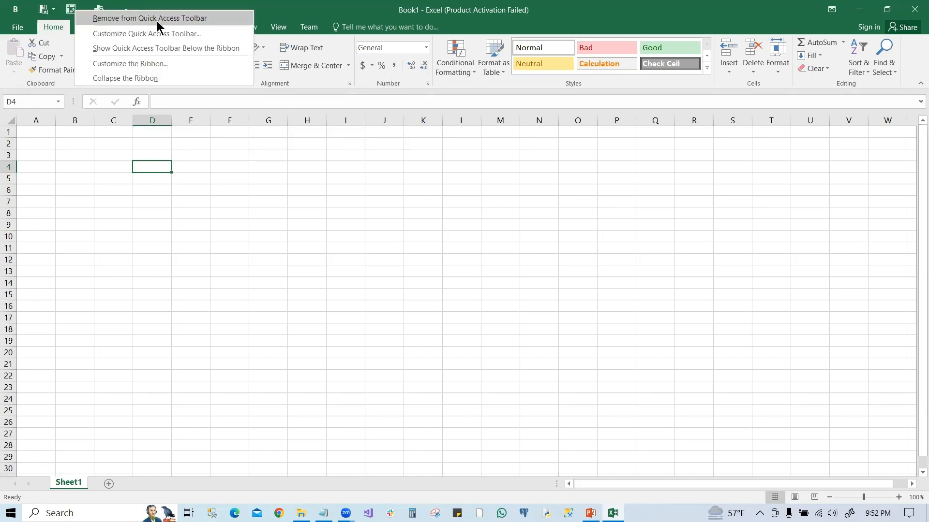
right_click(317, 80)
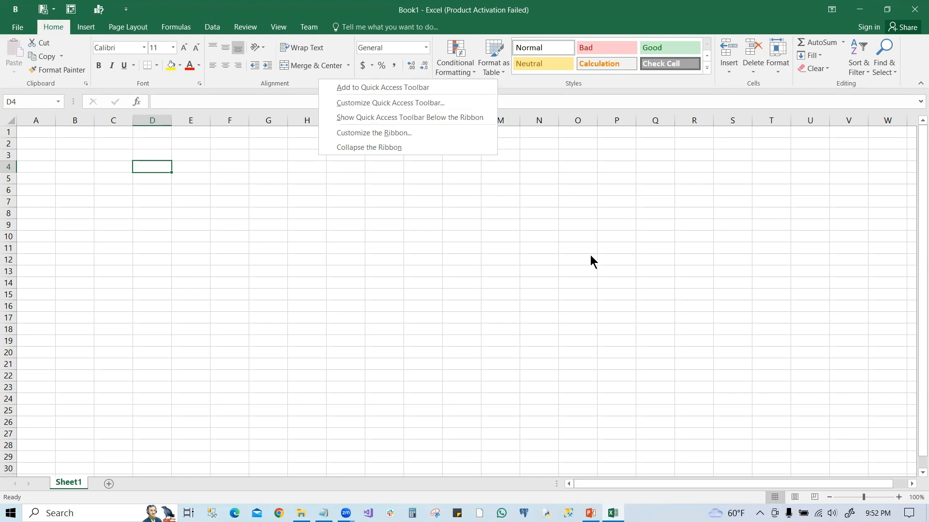
click(578, 236)
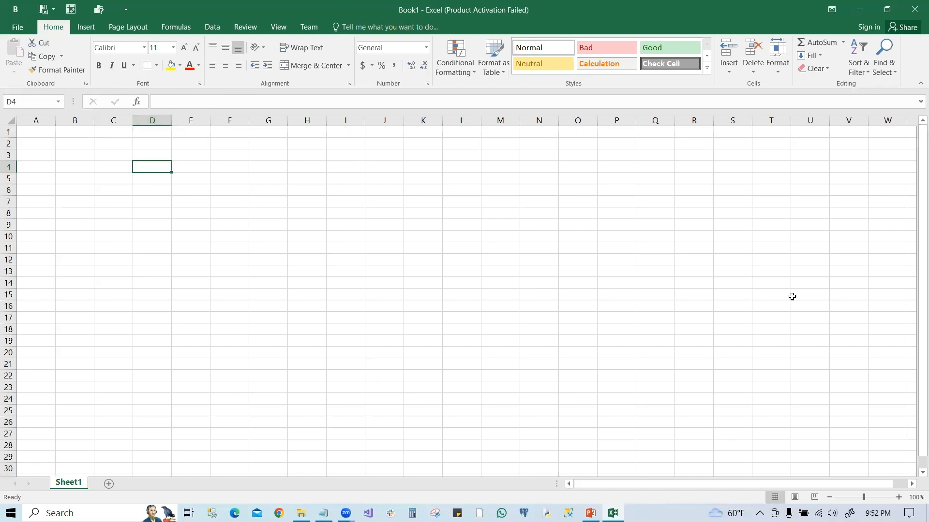
Step: Select cell M4 and the entire columns E, H, I and N, one at a time
click(499, 164)
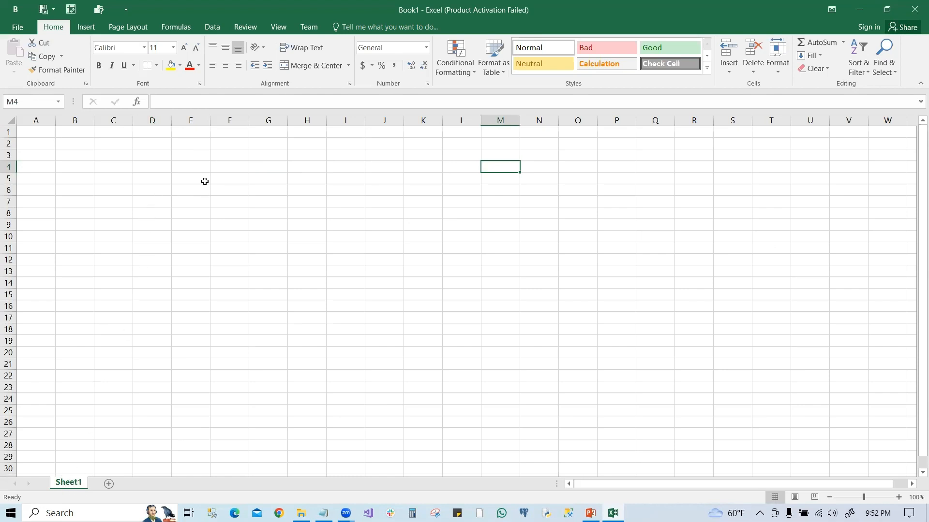
click(187, 121)
click(309, 120)
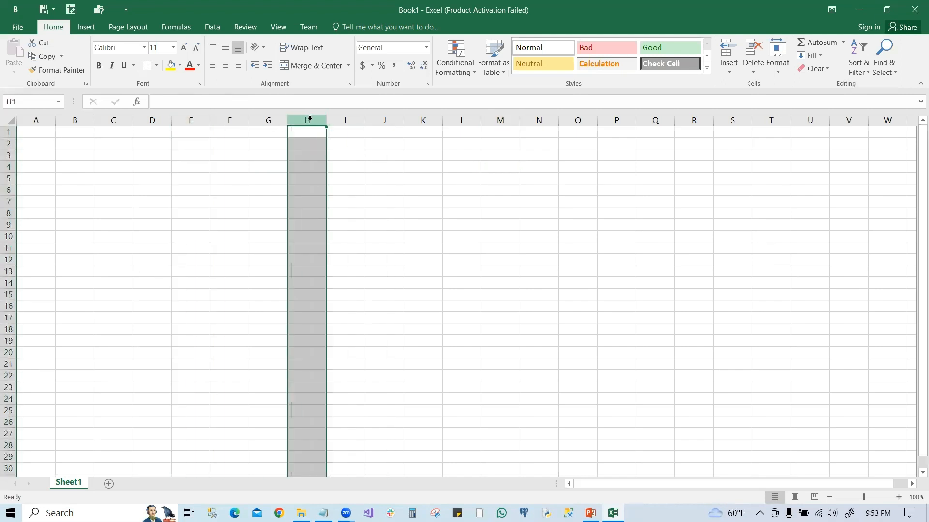
click(423, 120)
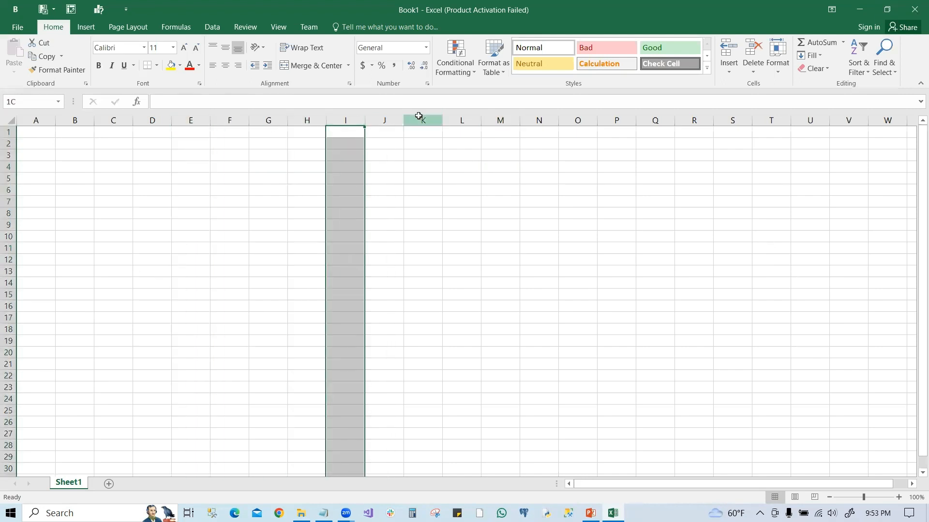
click(539, 119)
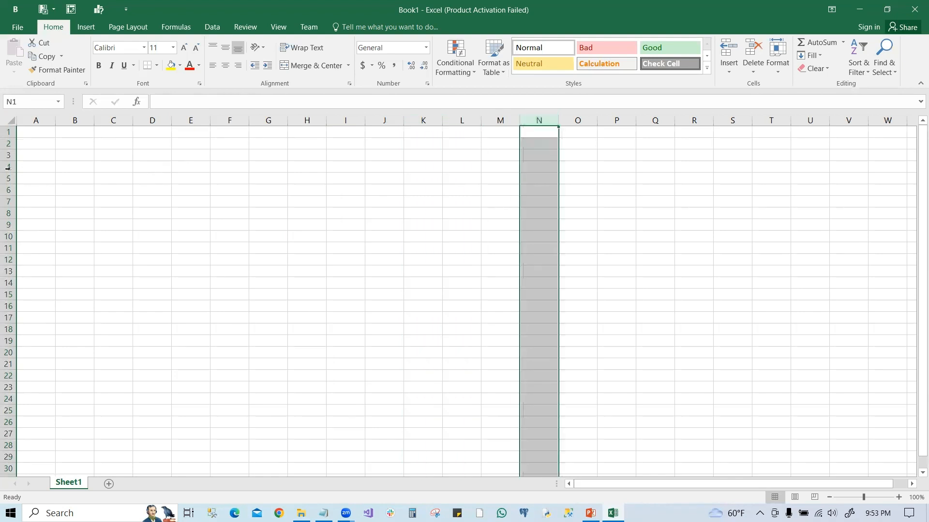
Step: Select the entire rows 4, 8 and 10, one at a time
click(7, 167)
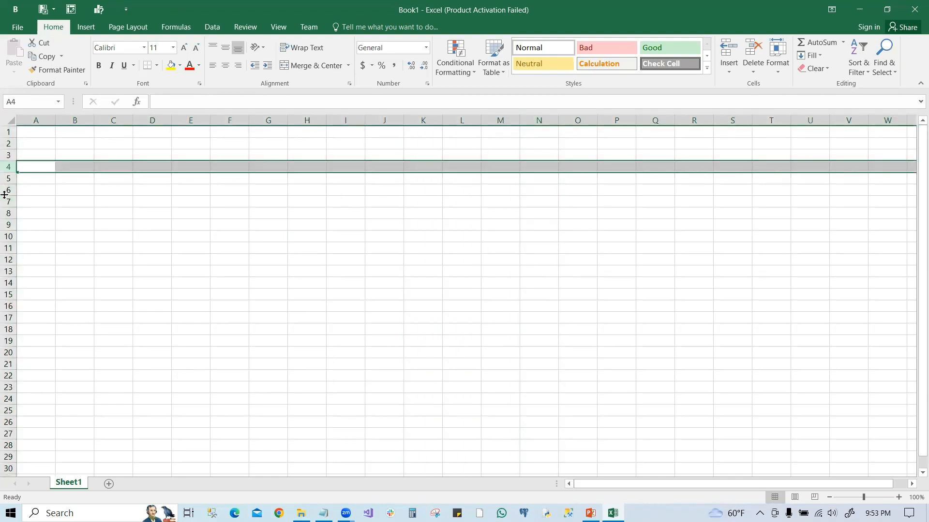
click(8, 213)
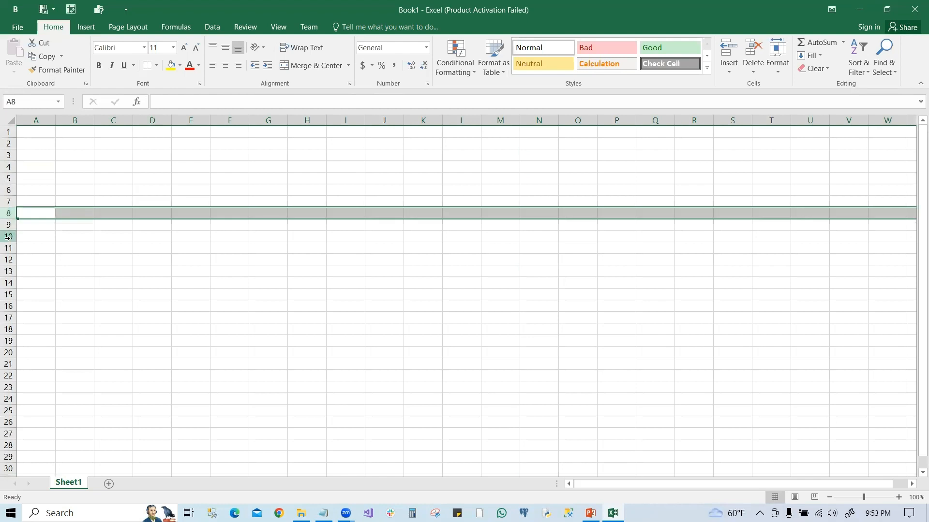
click(6, 236)
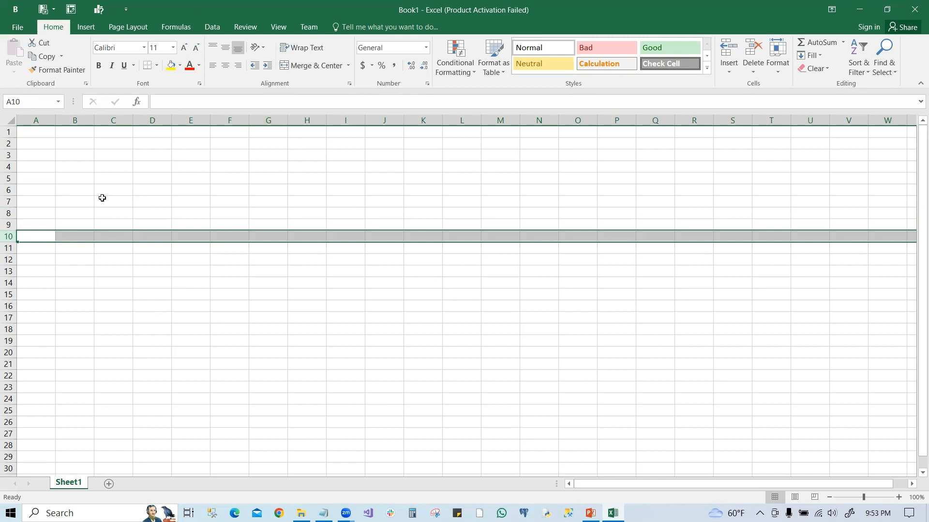
Step: Enter the sample text "fgfdg" directly in cell C3 and erase it
click(103, 155)
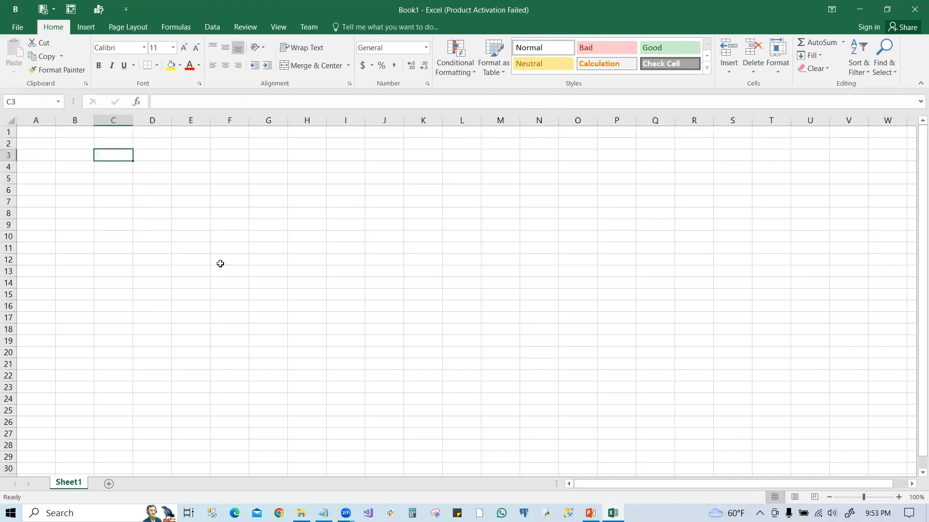
text(fgfdg)
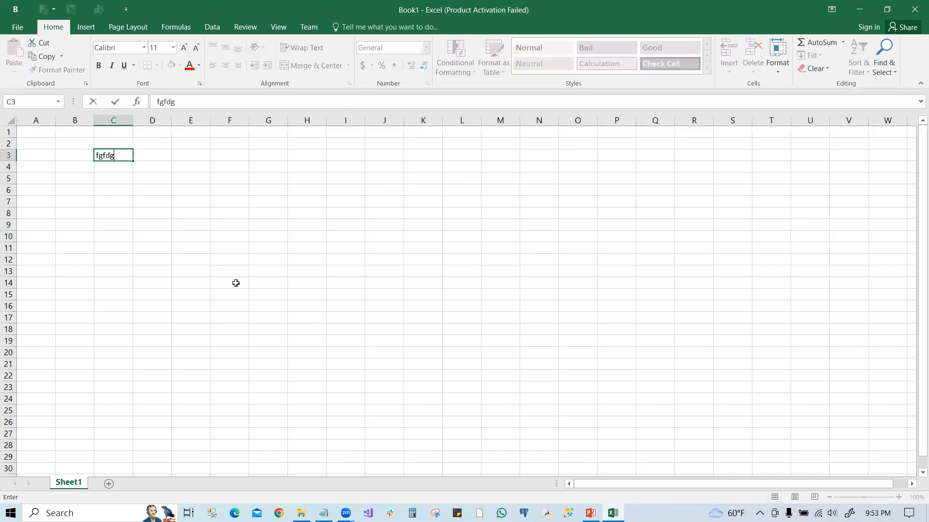
key(BackSpace)
key(BackSpace)
key(BackSpace)
key(BackSpace)
key(BackSpace)
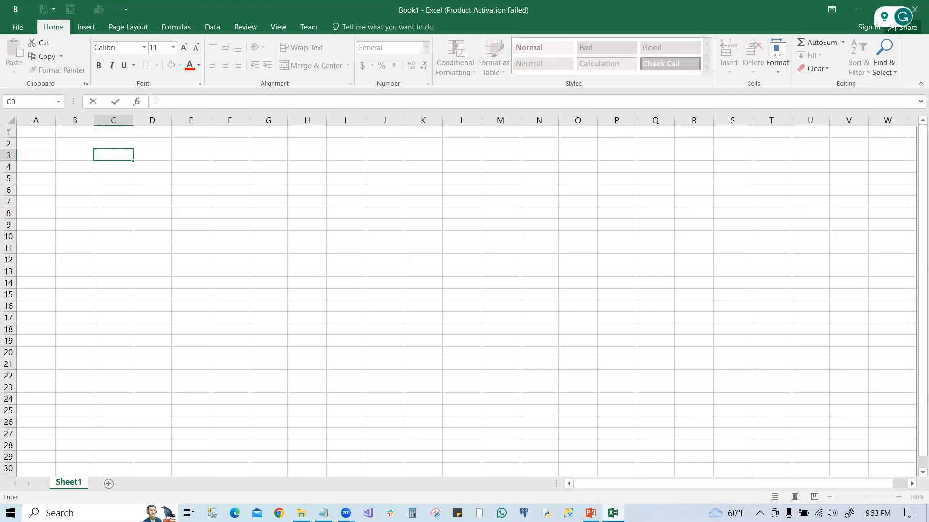
Step: Enter the sample text "KSI" for cell E7 through the formula bar, erase it and leave the cell
click(195, 202)
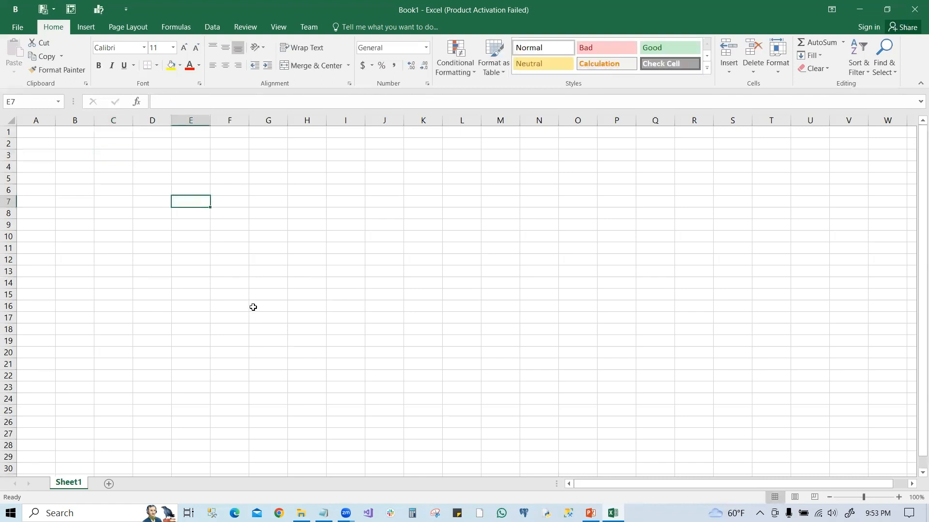
click(164, 102)
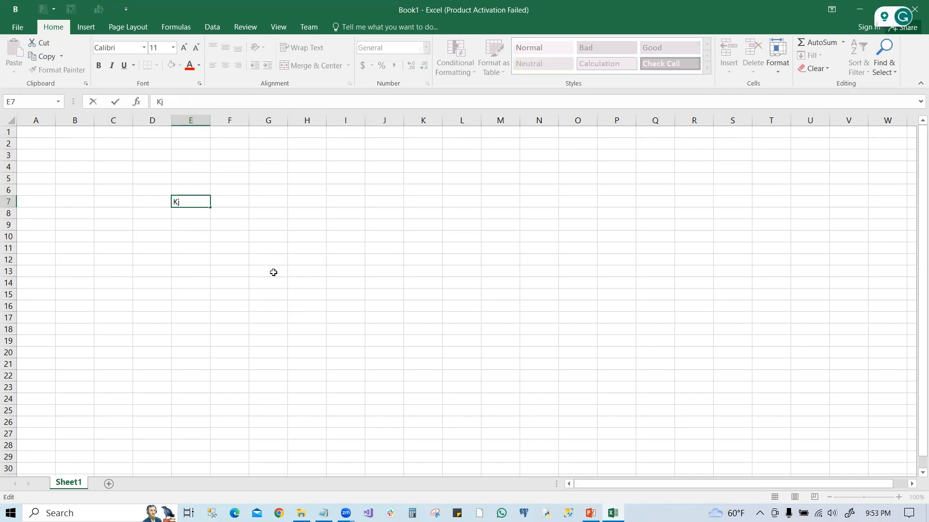
key(BackSpace)
text(S)
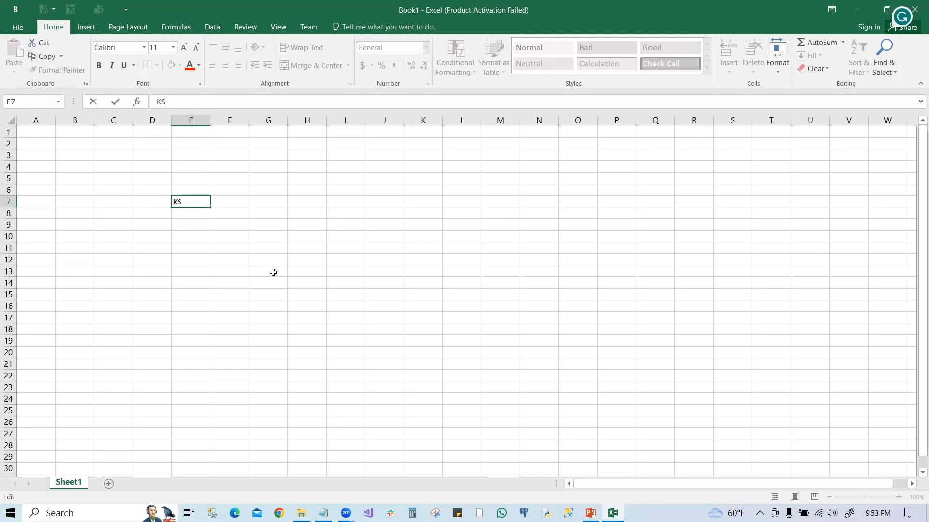
text(I)
key(BackSpace)
key(BackSpace)
key(BackSpace)
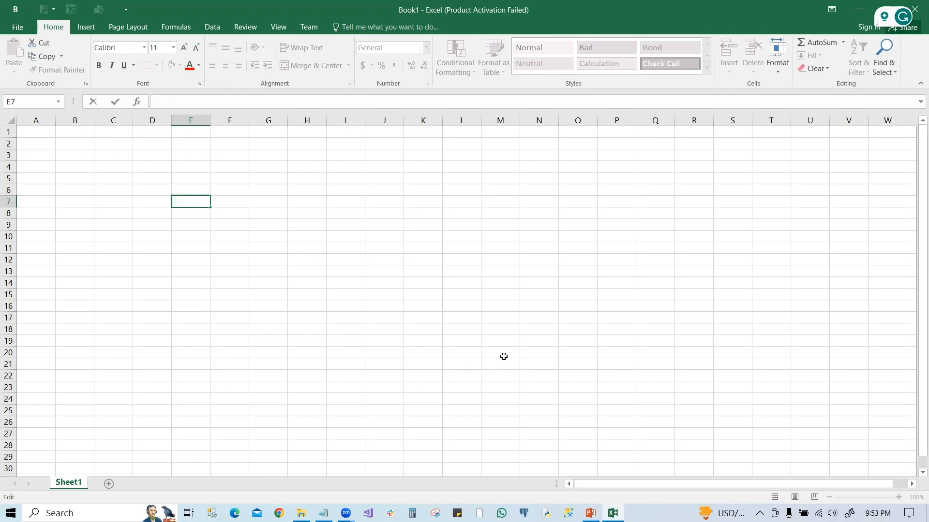
click(438, 294)
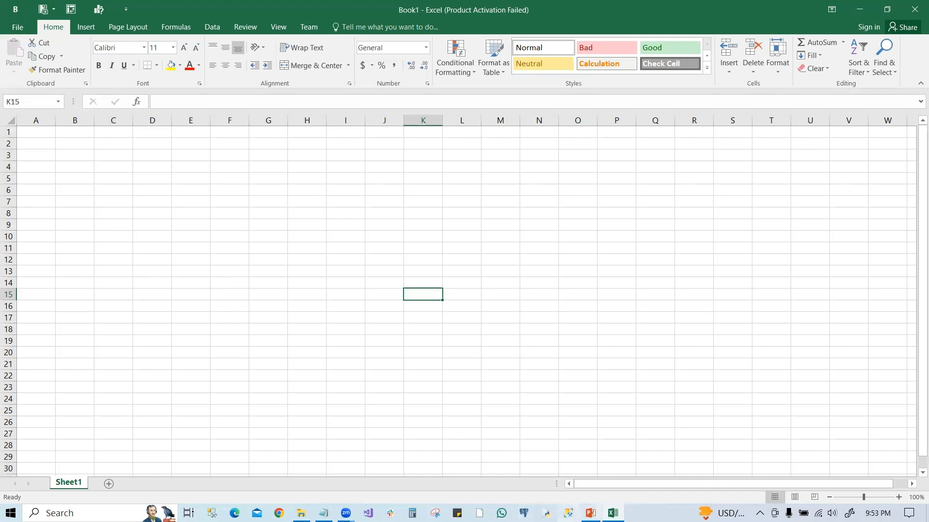
Step: Switch to Notepad and copy the sales data from the Dates header row through the 20-Jan-12 row
mouse_move(613, 513)
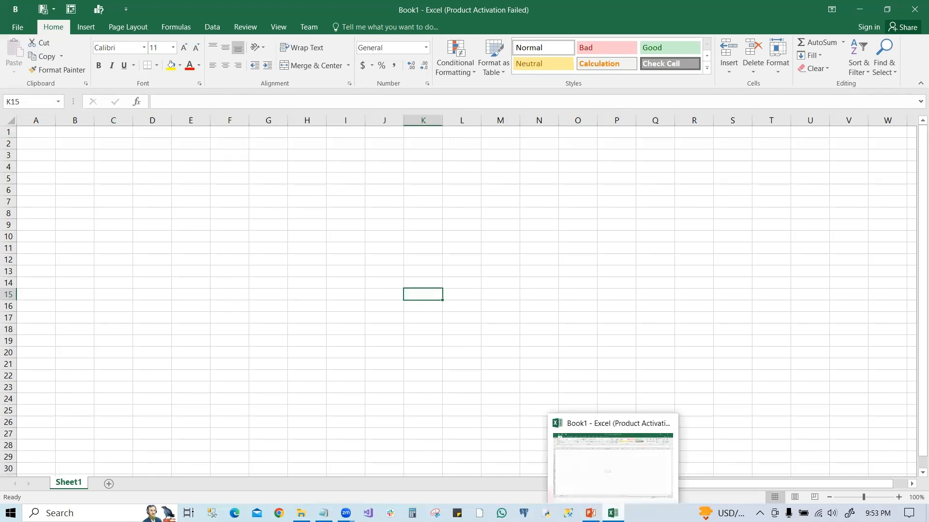
click(323, 513)
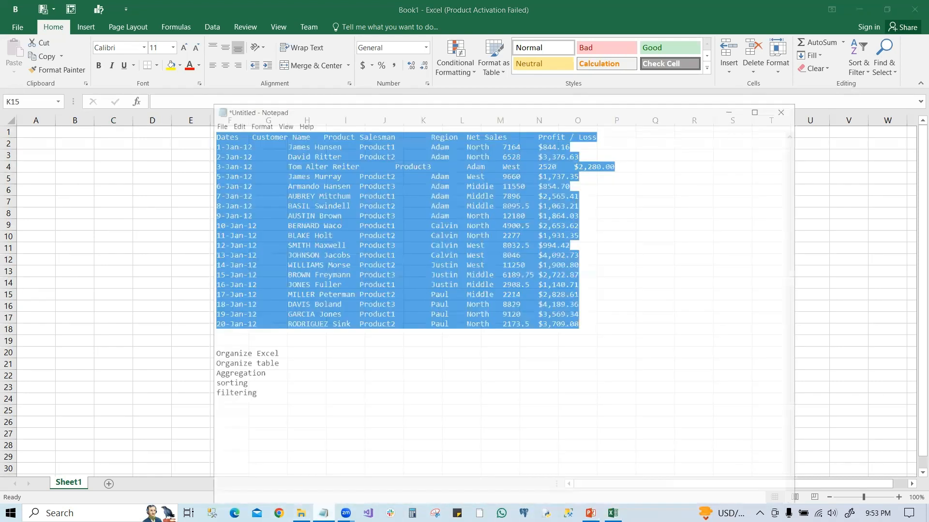
click(727, 204)
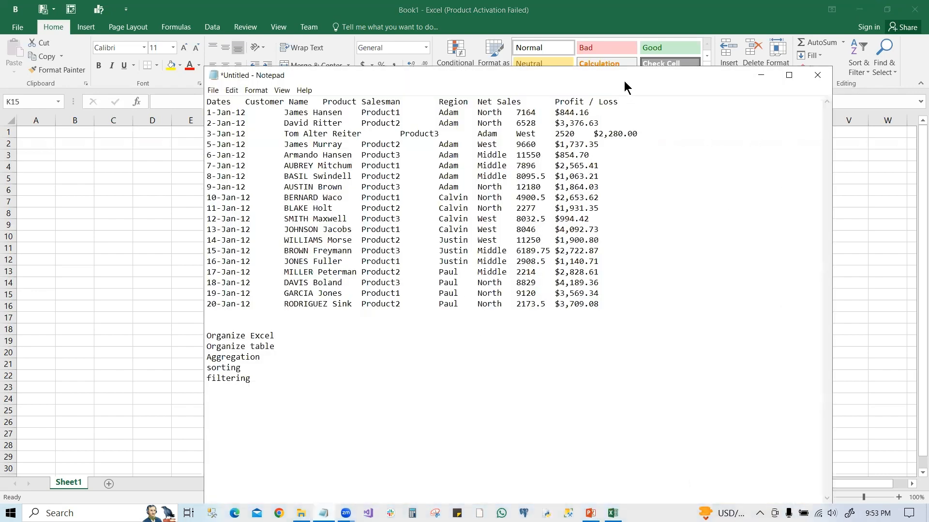
drag(624, 81, 620, 62)
drag(594, 284, 182, 68)
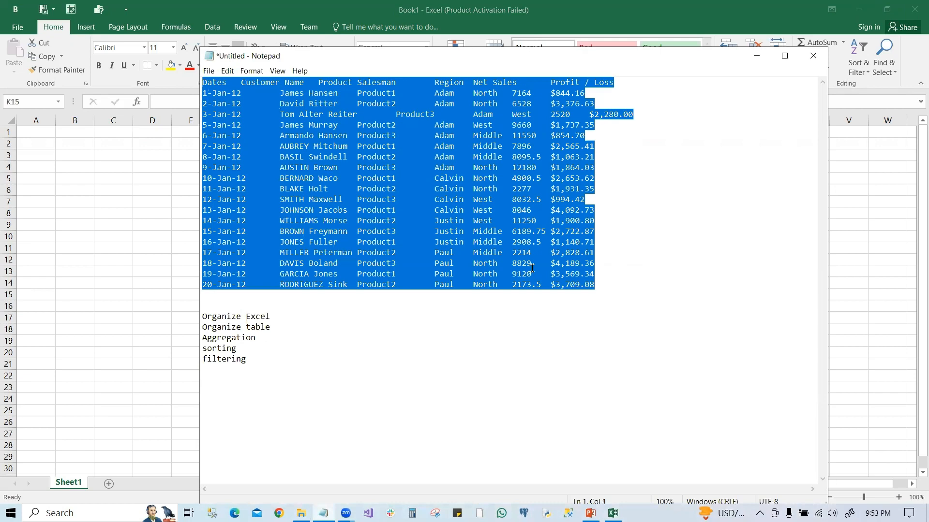
Step: Return to the Excel workbook and paste the copied sales data into Sheet1 starting at cell B4
click(756, 56)
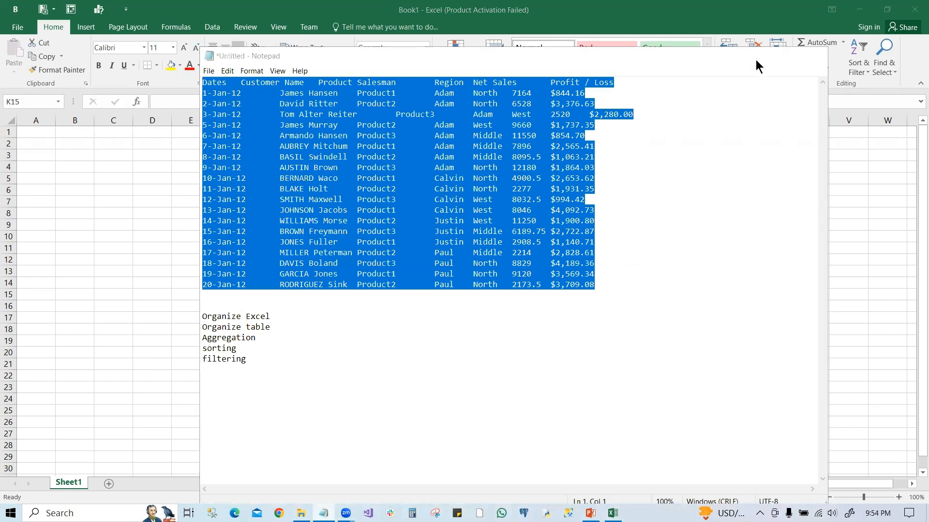
click(80, 167)
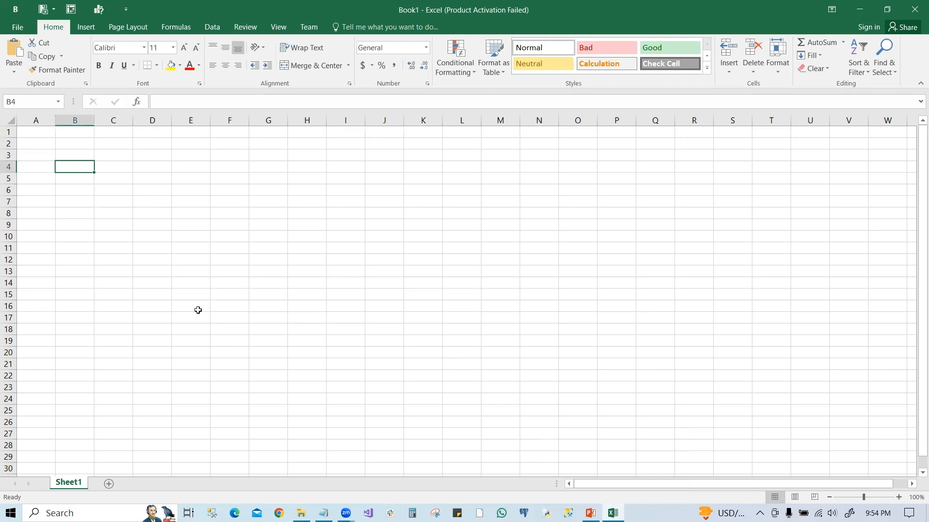
key(ctrl+v)
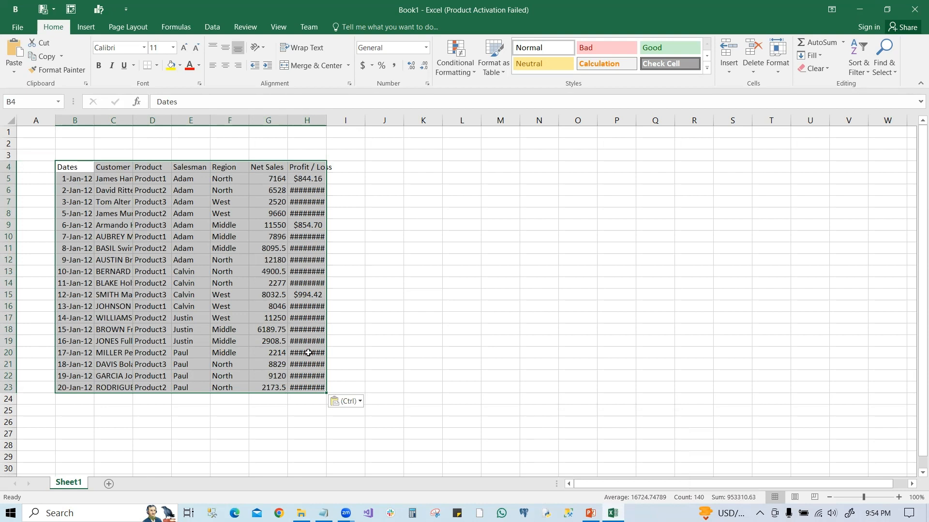
Step: Inspect the underlying values of the hash-marked cells in the Profit / Loss column from H10 to H17
click(305, 239)
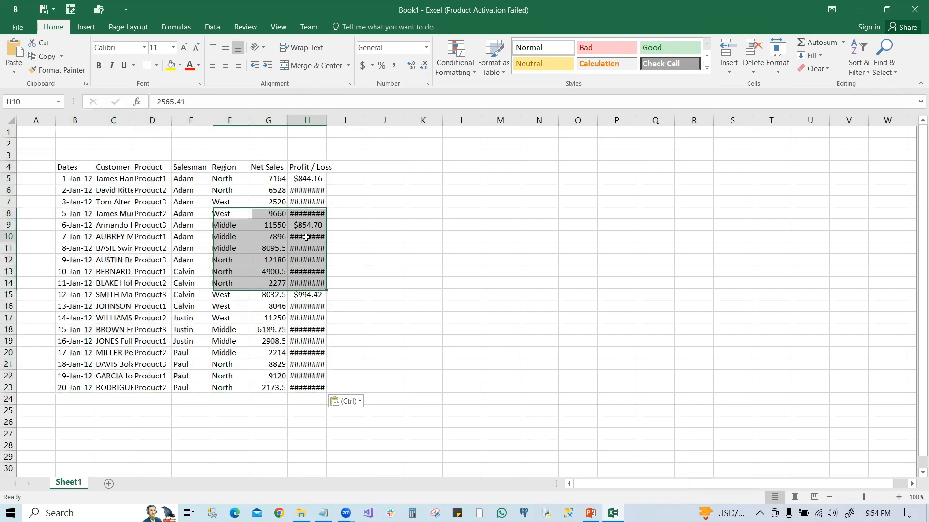
click(305, 249)
click(305, 262)
click(307, 272)
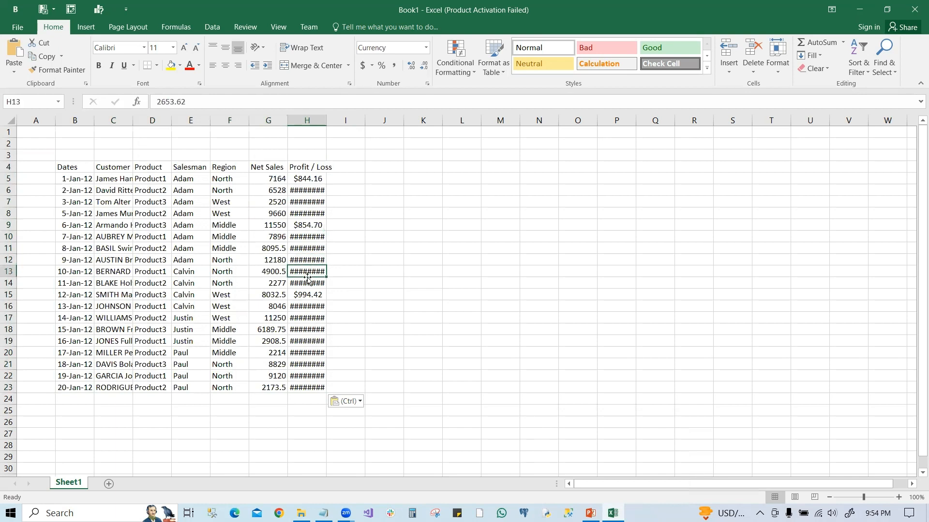
click(306, 284)
click(307, 306)
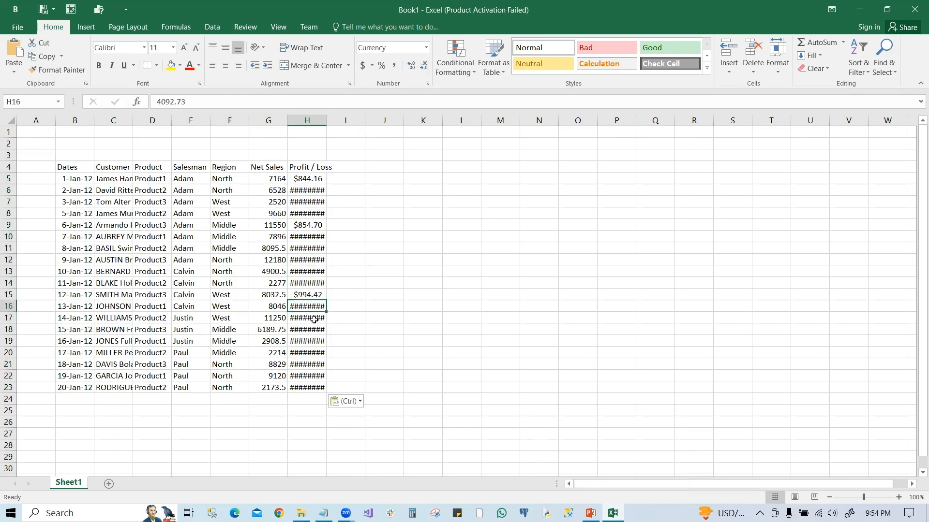
click(314, 319)
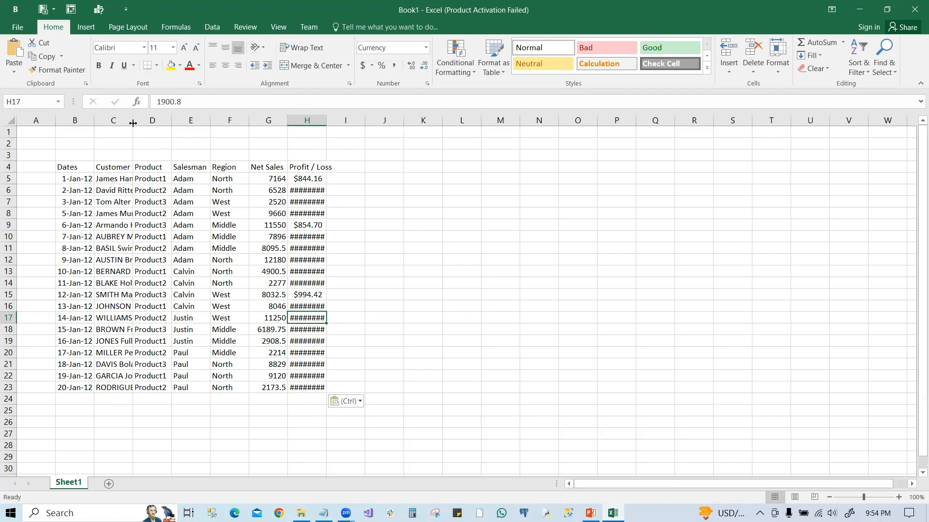
Step: Widen the Customer Name and Profit / Loss columns manually, and narrow both again
drag(133, 122, 158, 118)
drag(352, 119, 374, 119)
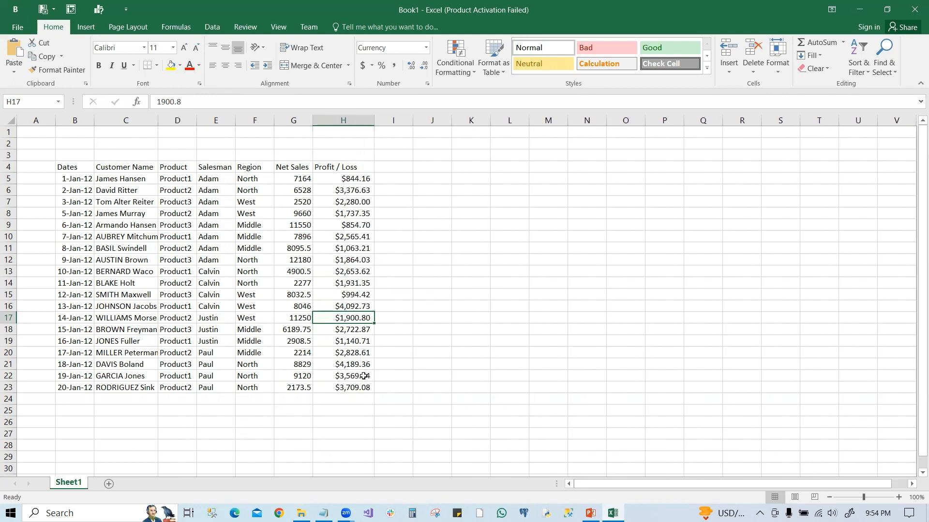
drag(374, 120, 343, 120)
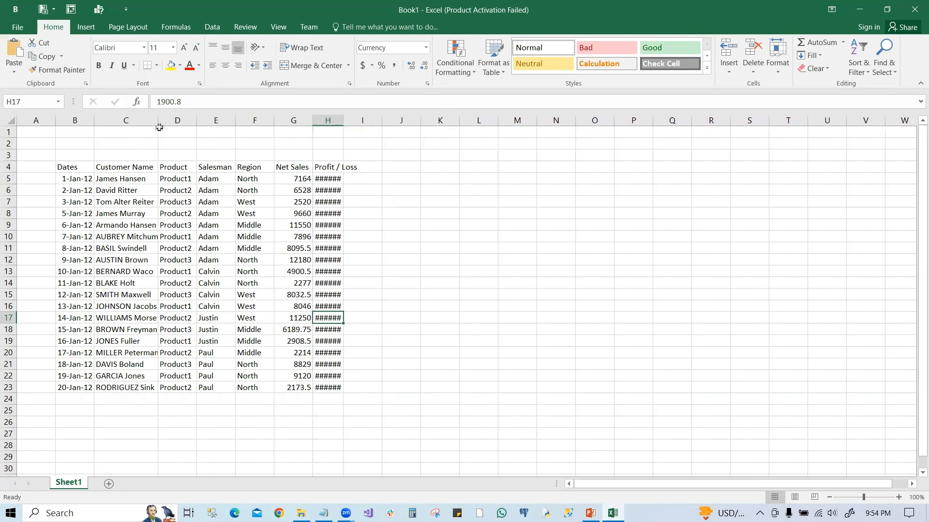
drag(158, 119, 144, 118)
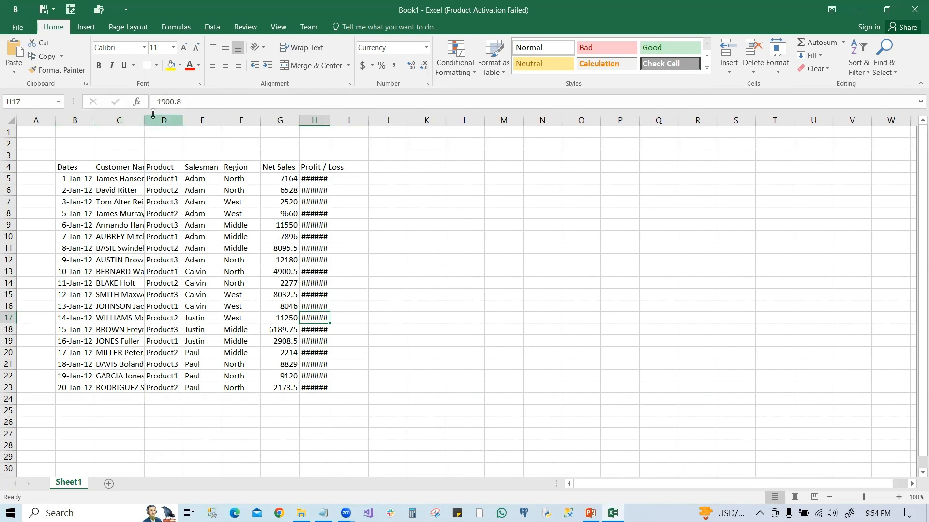
Step: AutoFit the widths of columns B through I to their contents
click(75, 119)
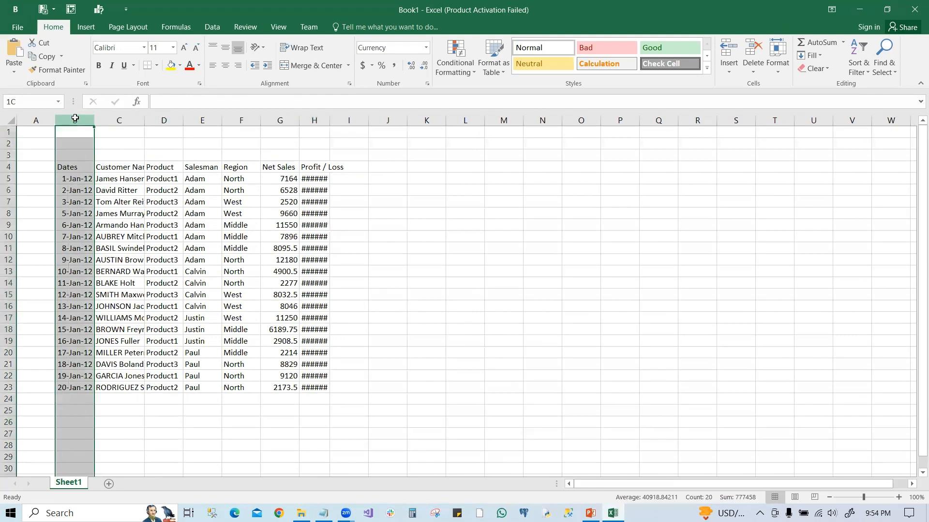
drag(78, 117, 343, 130)
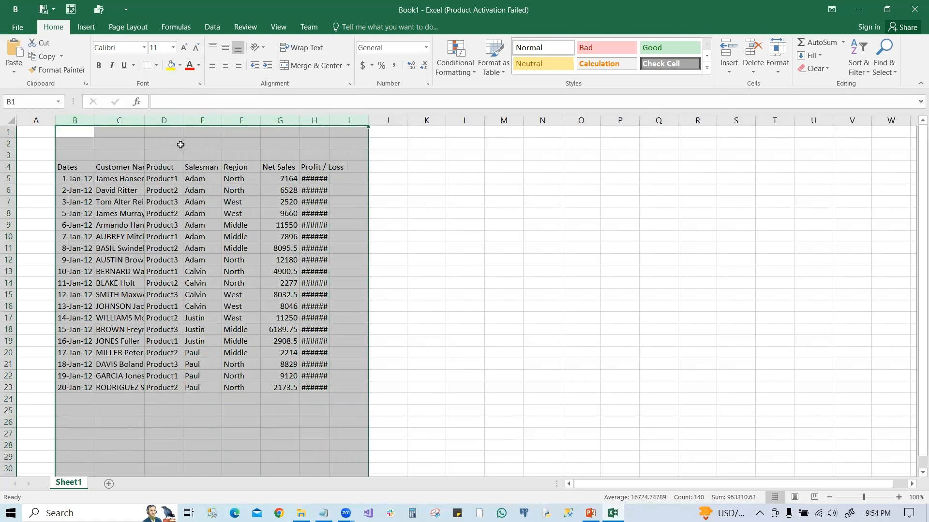
double_click(221, 120)
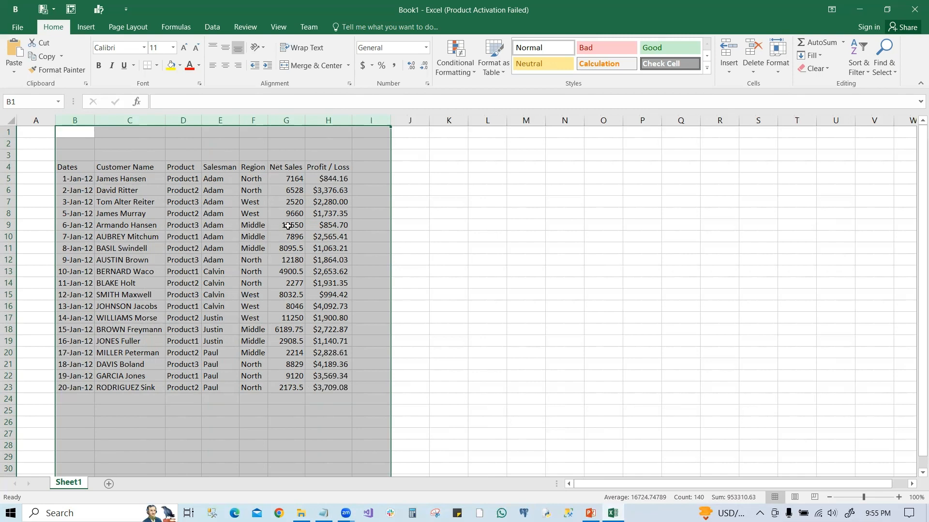
click(240, 212)
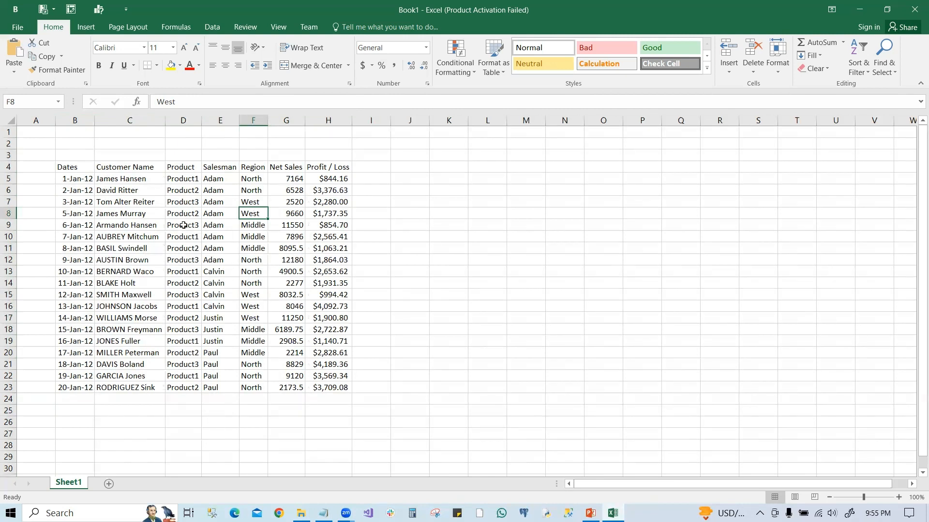
Step: Make the header row B4:H4 bold and give it a light orange fill
drag(65, 167, 328, 168)
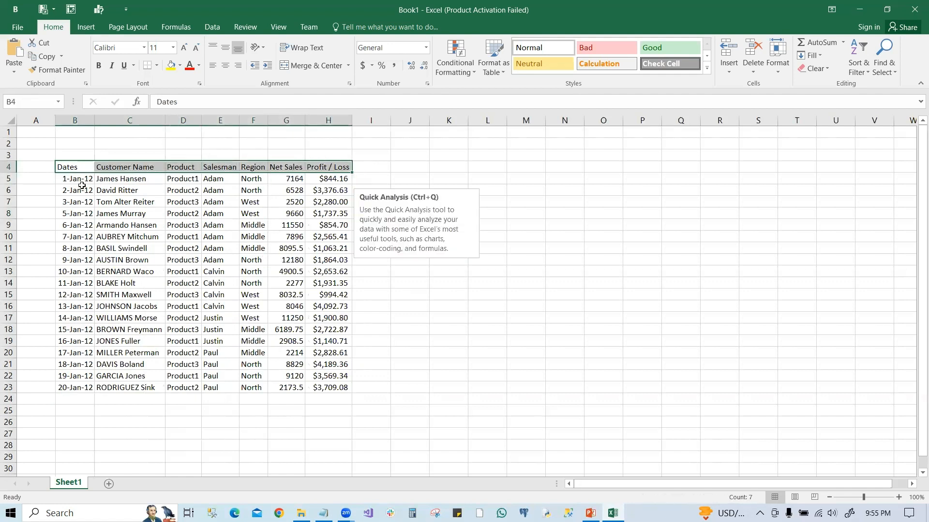
click(98, 72)
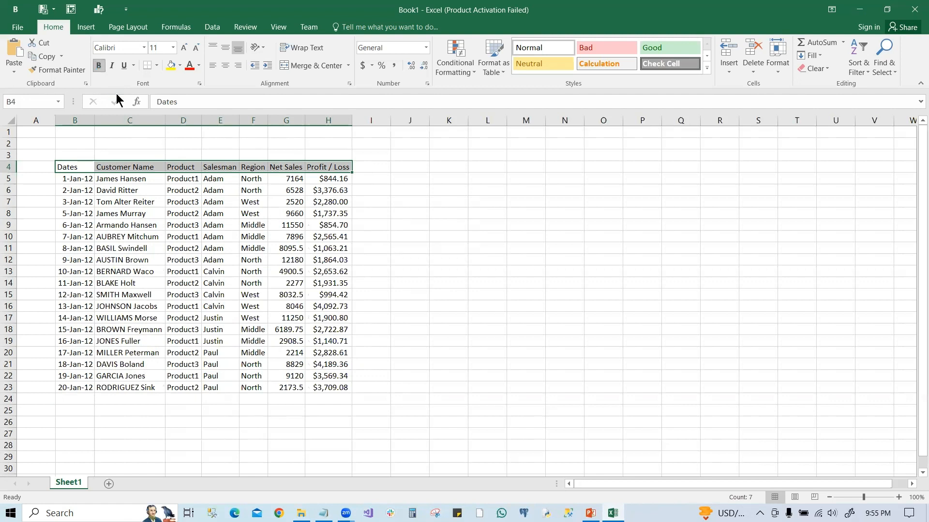
click(180, 65)
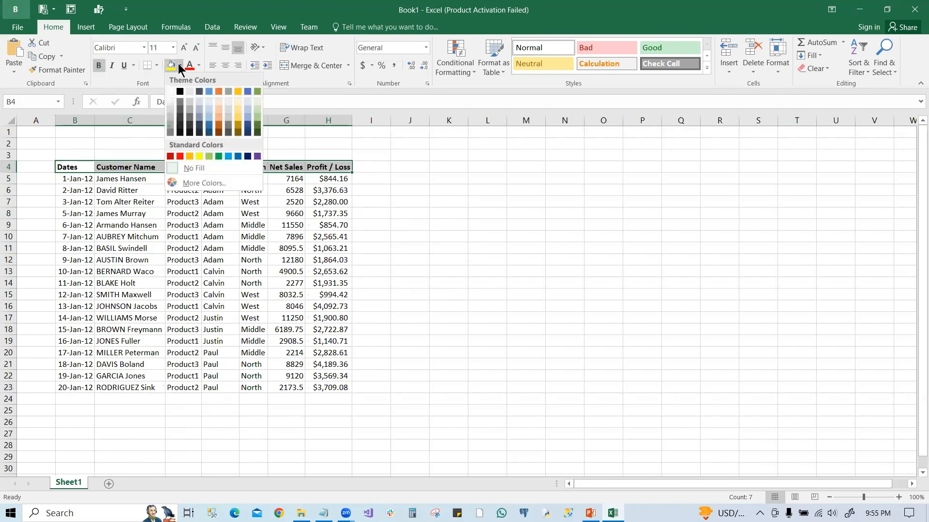
click(219, 113)
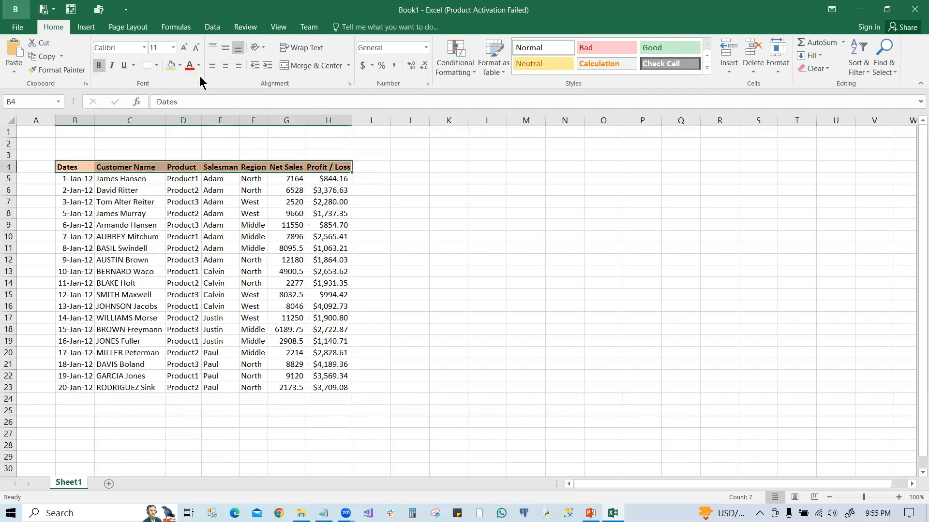
Step: Set the header row's font size to 14 and widen the Profit / Loss column to fit its heading
click(173, 49)
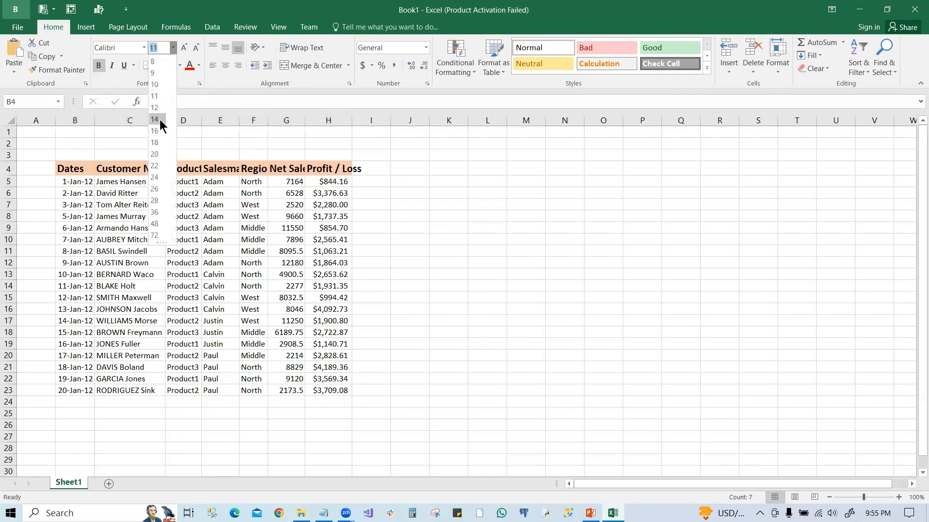
click(155, 120)
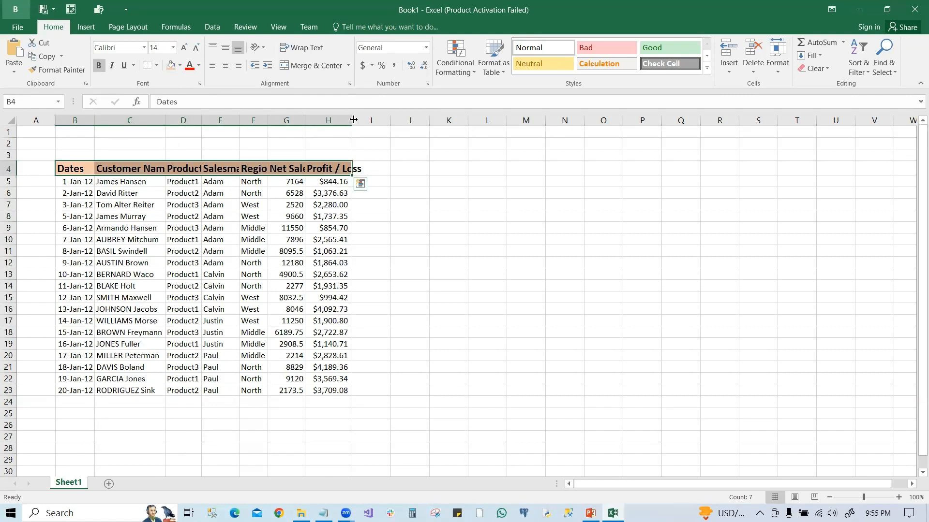
drag(352, 120, 369, 120)
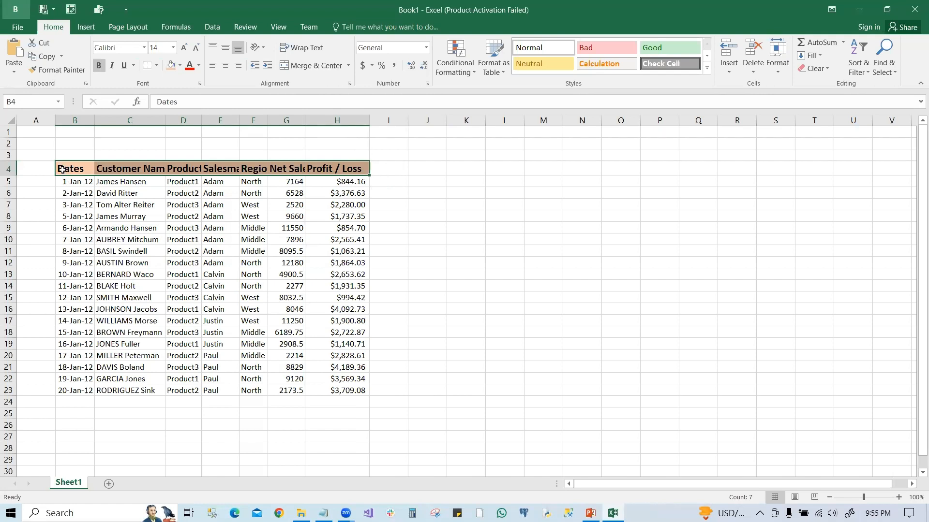
Step: Apply All Borders to the sales records in B5:H23, leaving out the header row, and deselect the range
drag(62, 169, 327, 367)
click(67, 183)
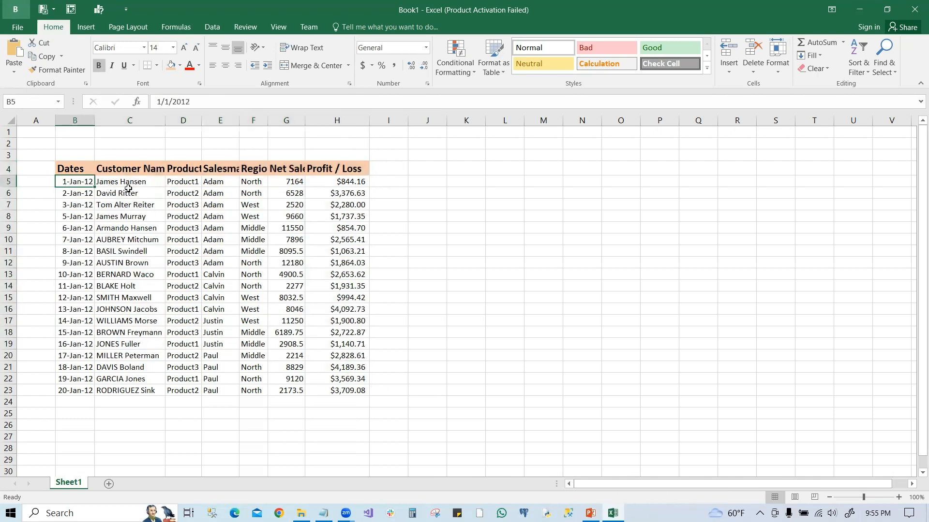
drag(128, 188, 332, 384)
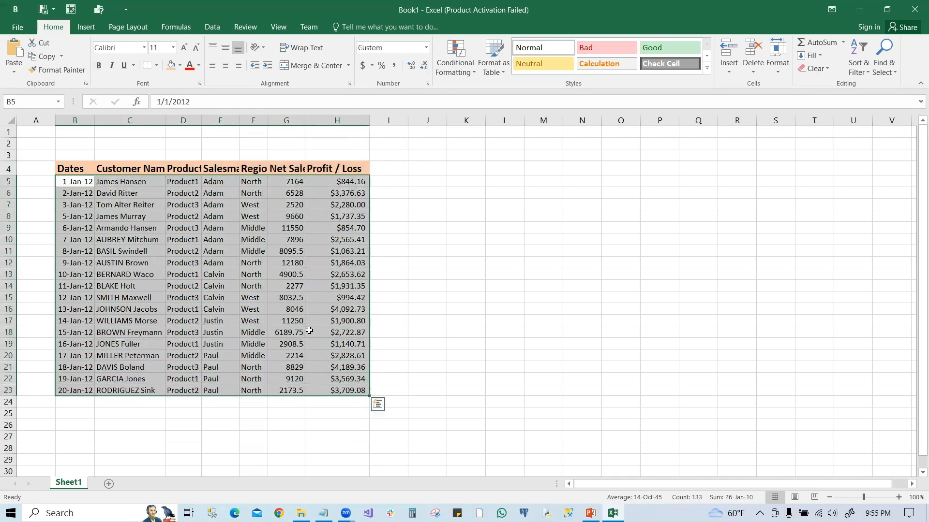
click(157, 67)
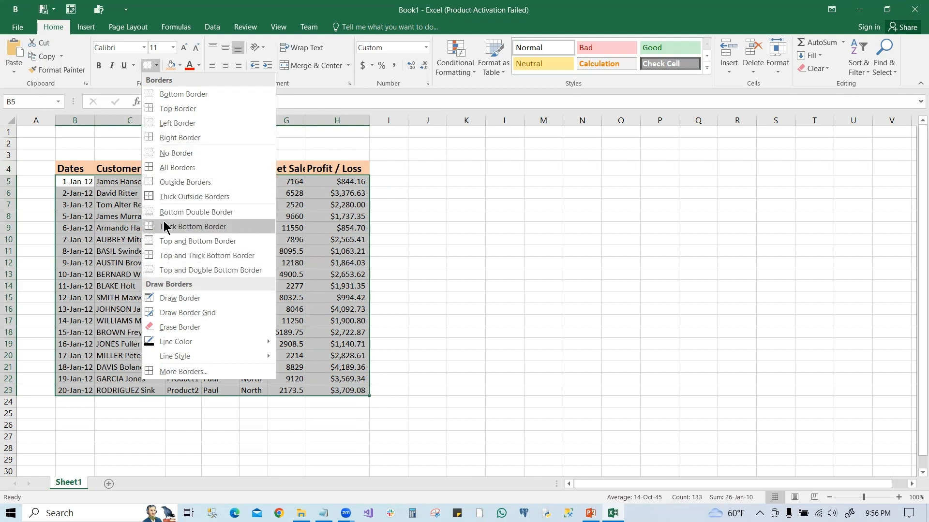
click(180, 167)
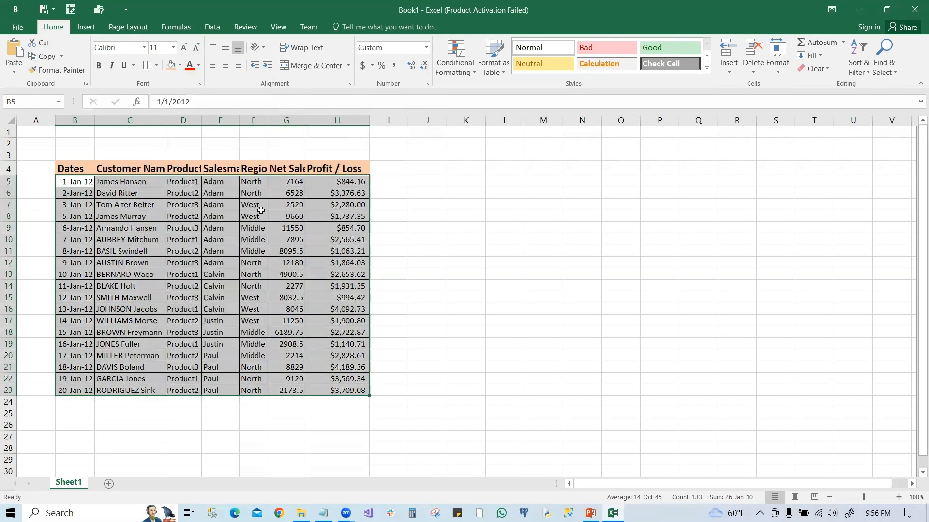
click(471, 328)
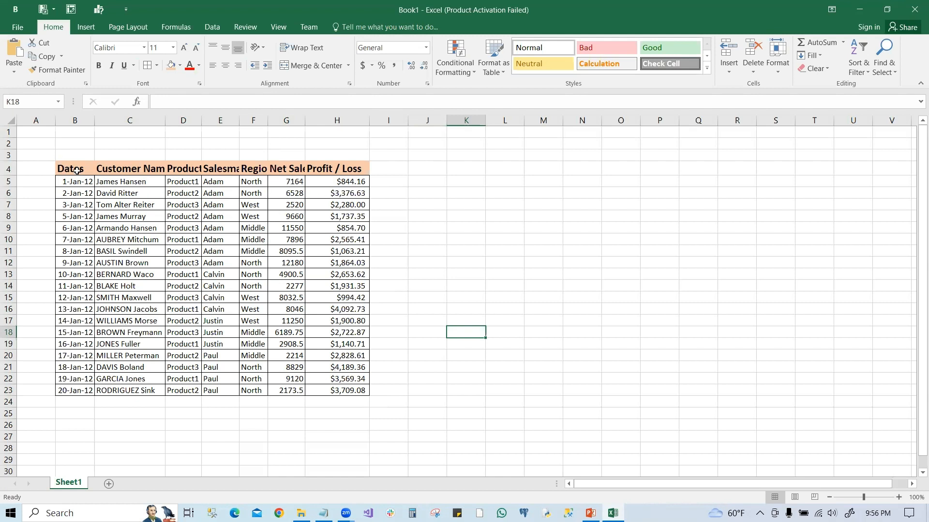
Step: Copy the whole formatted data range B4:H23 and paste it starting at cell M4
drag(73, 168, 352, 389)
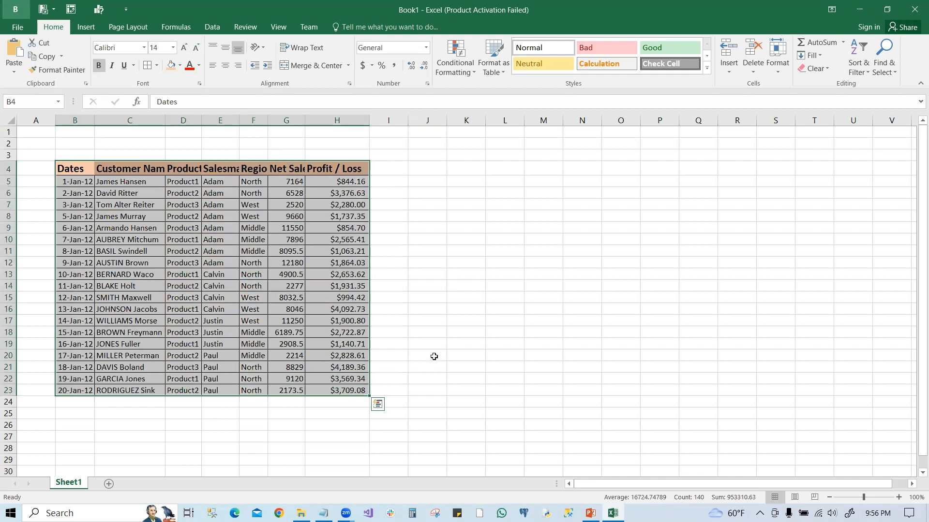
key(ctrl+c)
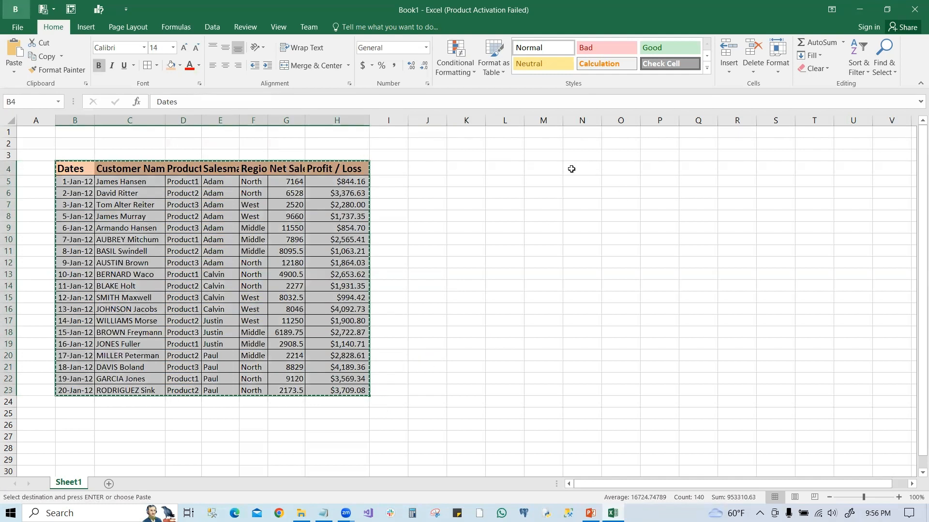
click(553, 169)
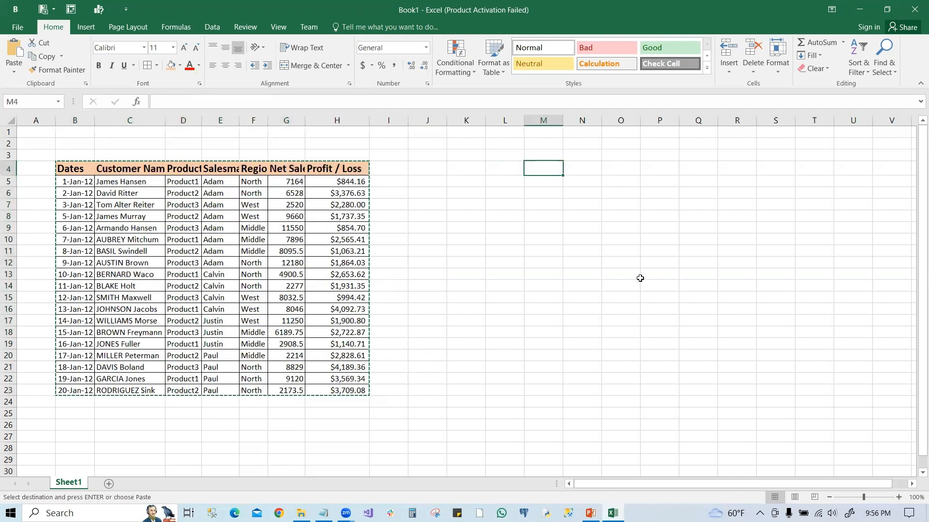
key(ctrl+v)
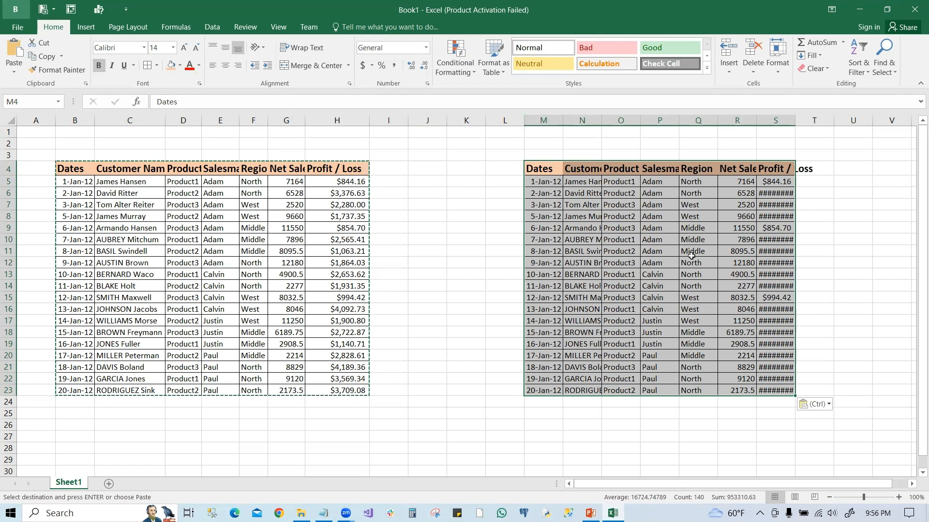
click(685, 230)
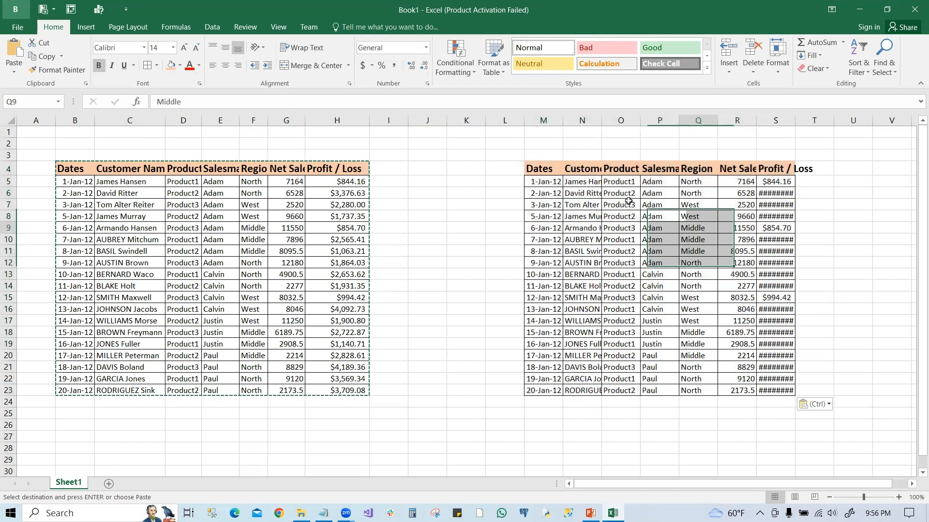
Step: AutoFit columns M through T to the contents of the pasted data and deselect them
drag(542, 118, 812, 118)
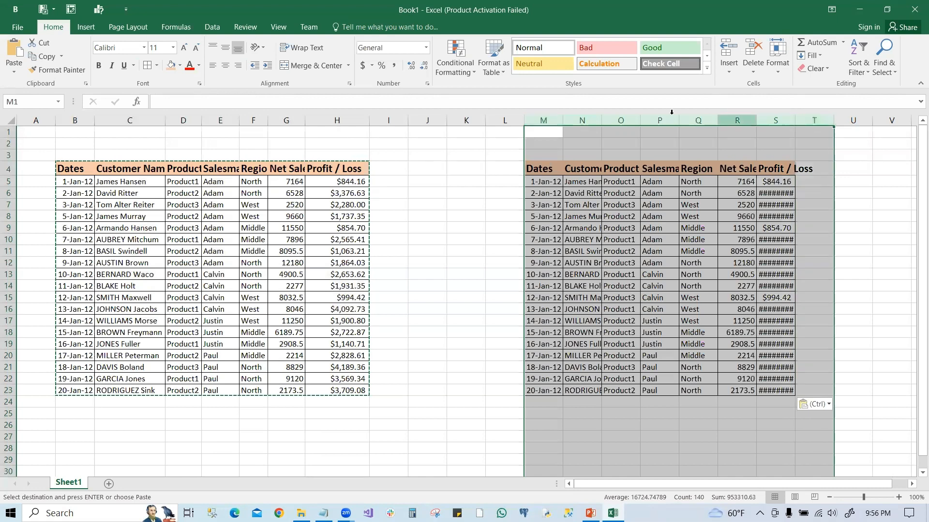
double_click(641, 119)
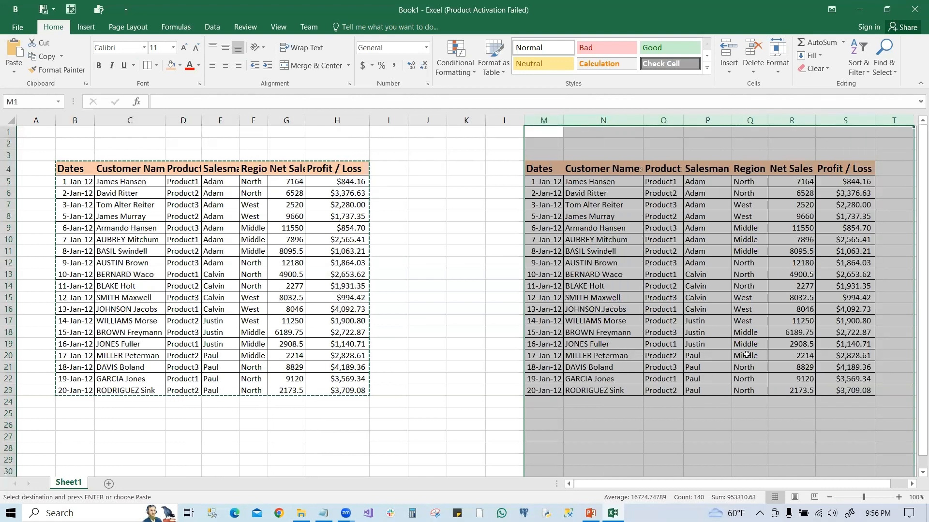
click(673, 279)
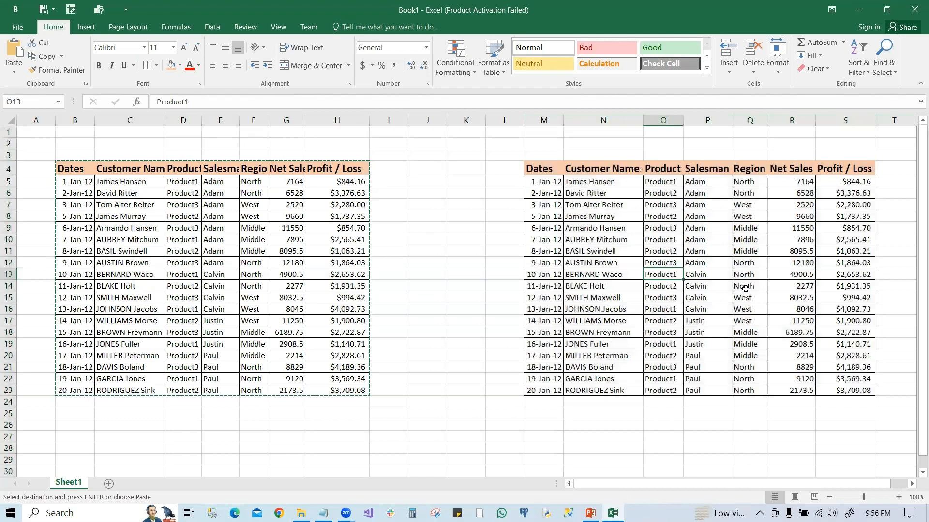
Step: Convert the pasted sales range M4:S23 into a table with headers and deselect it
click(626, 251)
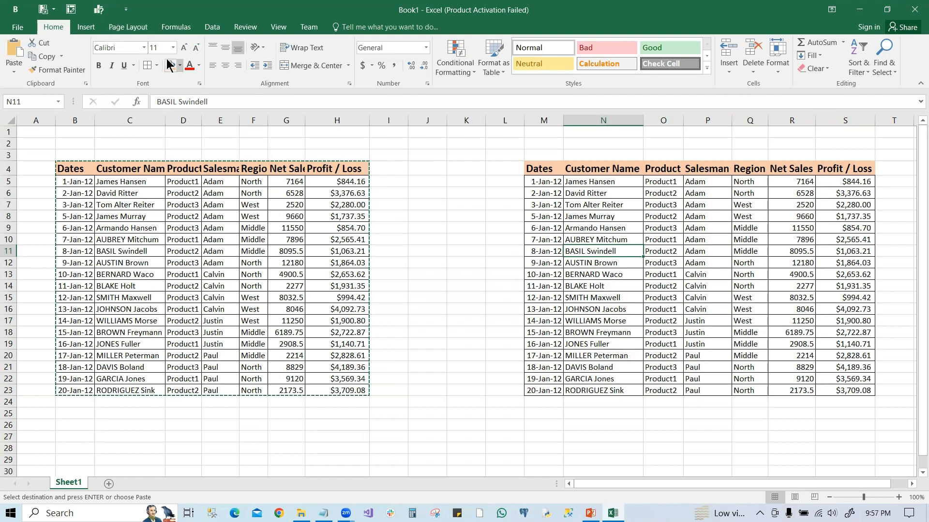
click(87, 28)
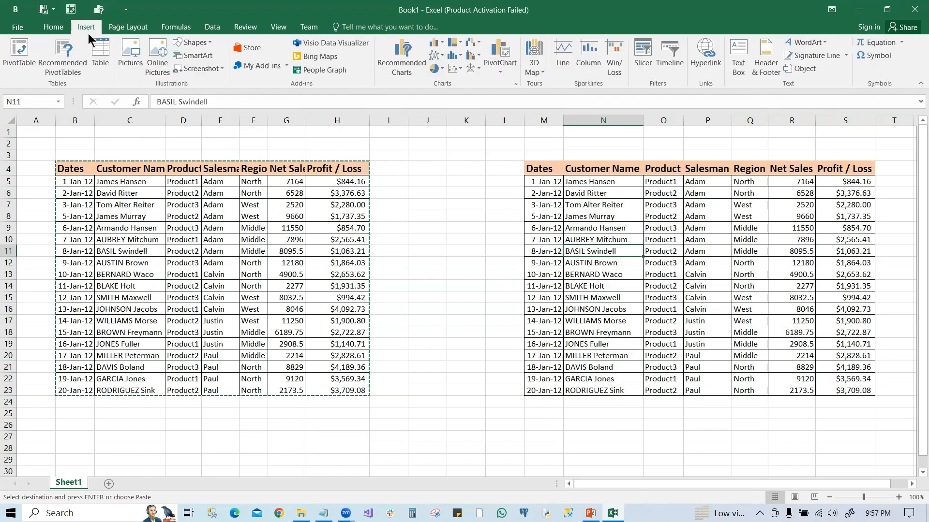
click(100, 48)
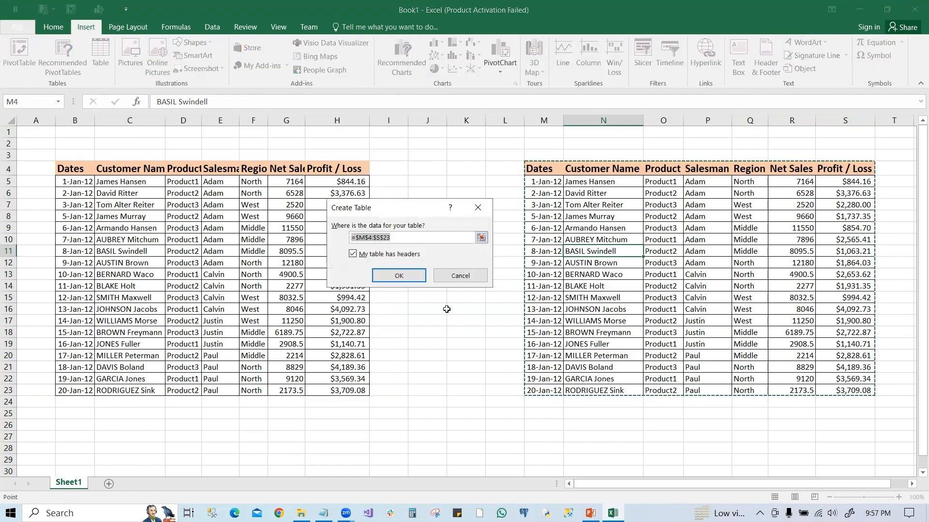
drag(408, 207, 438, 203)
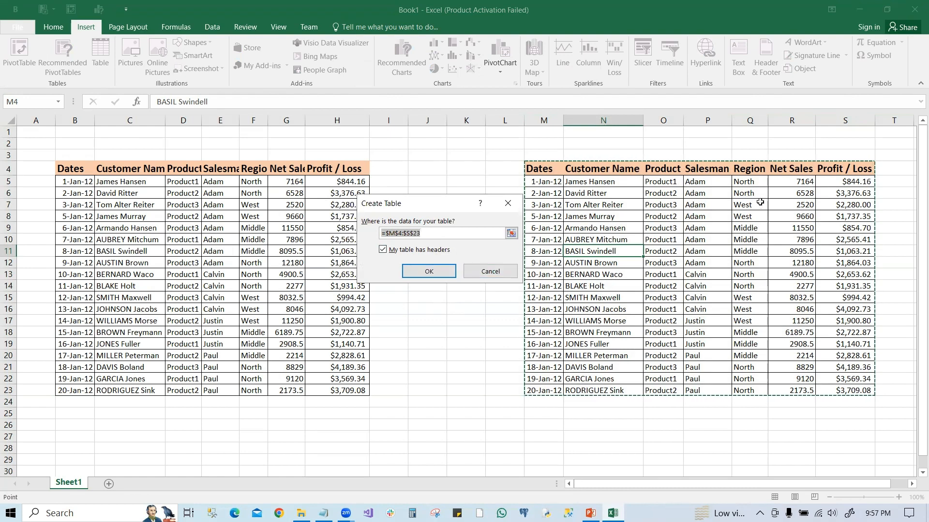
click(430, 271)
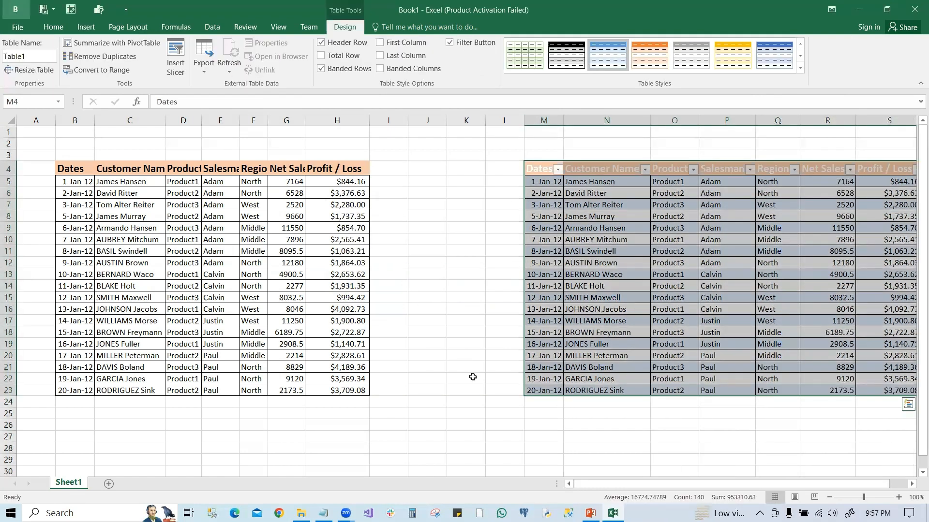
drag(716, 485, 747, 486)
click(682, 317)
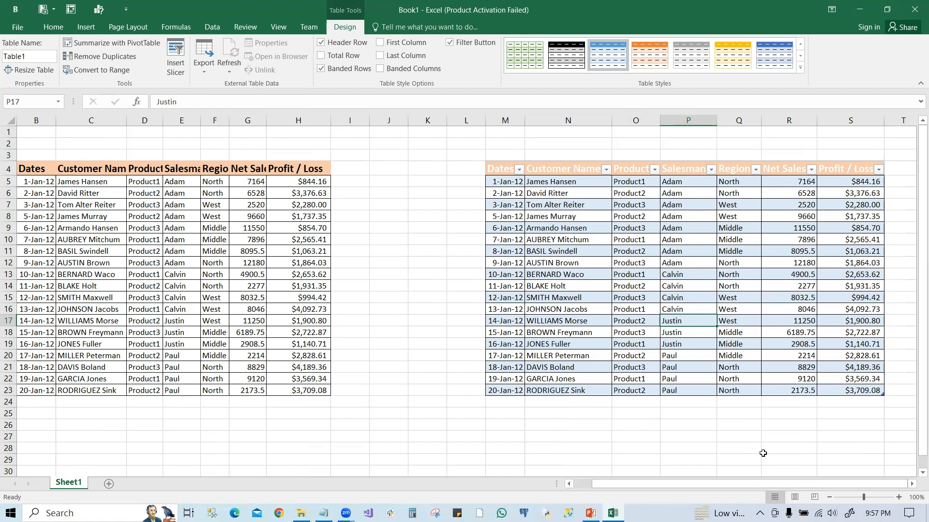
Step: Examine the sort and filter options in the new table's Profit / Loss and Product headers
drag(765, 484, 749, 484)
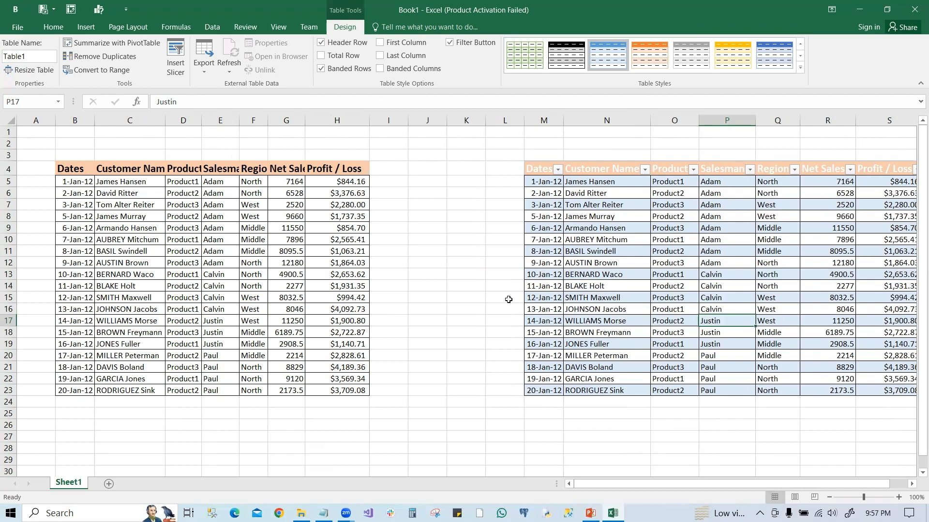
click(705, 252)
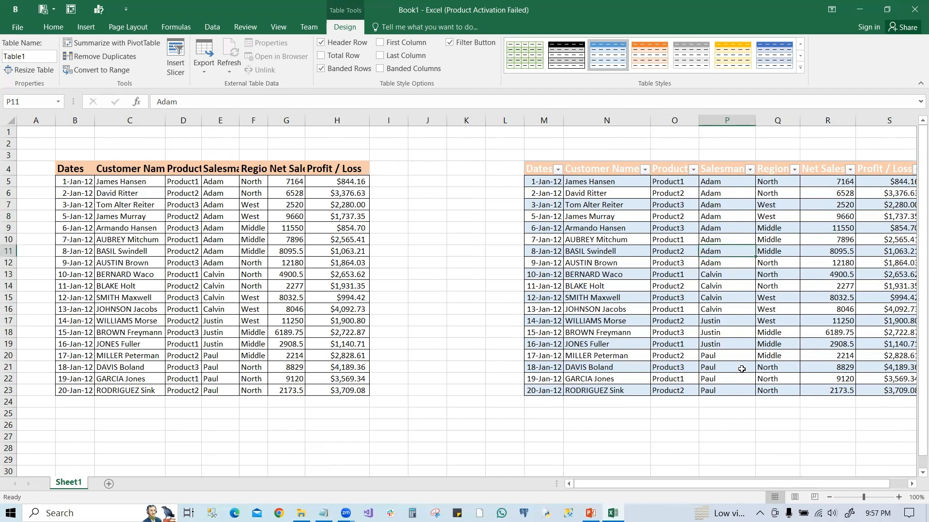
drag(759, 484, 789, 485)
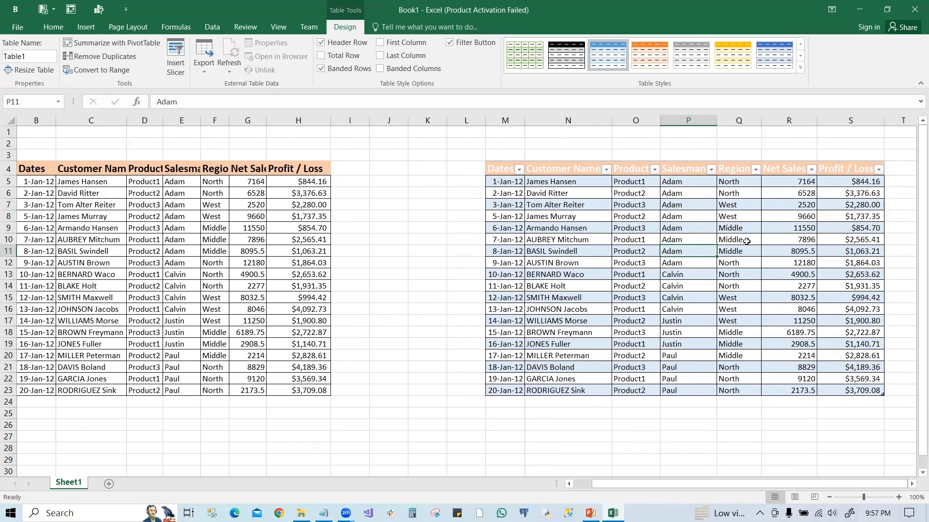
click(879, 169)
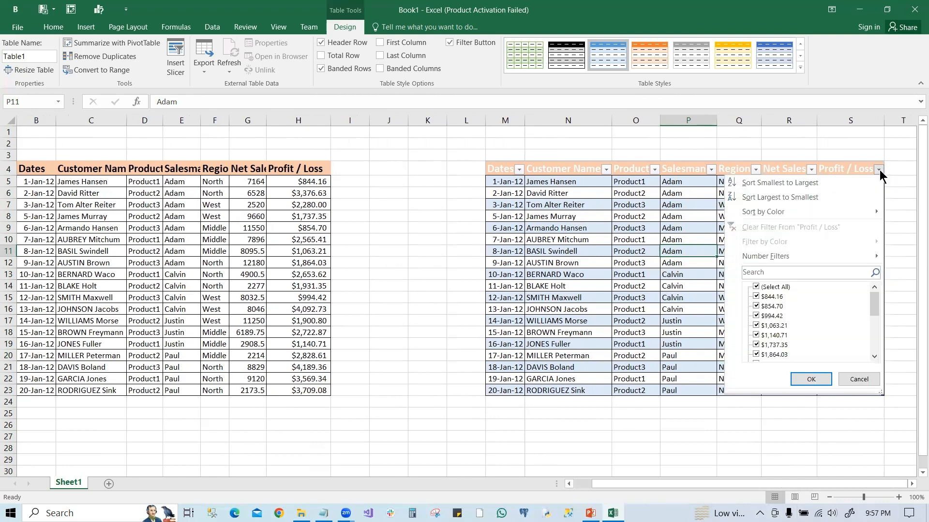
click(709, 170)
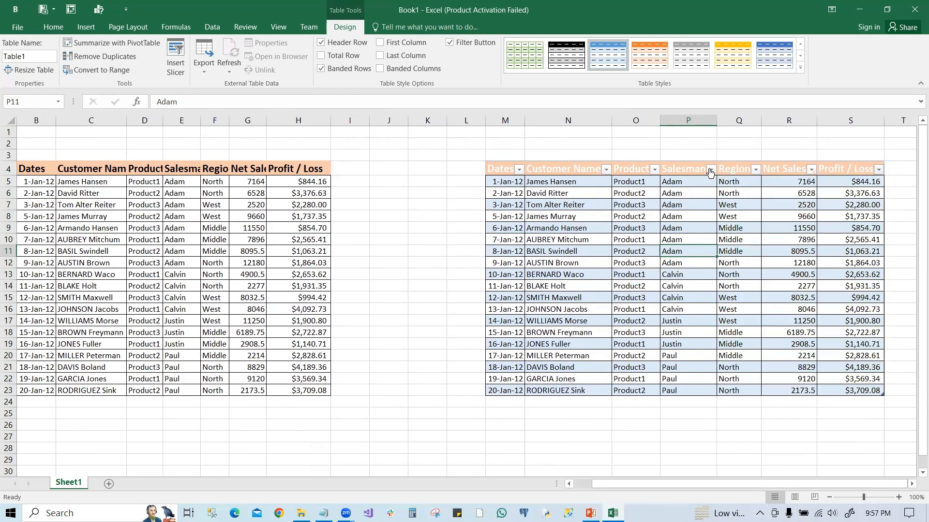
click(654, 172)
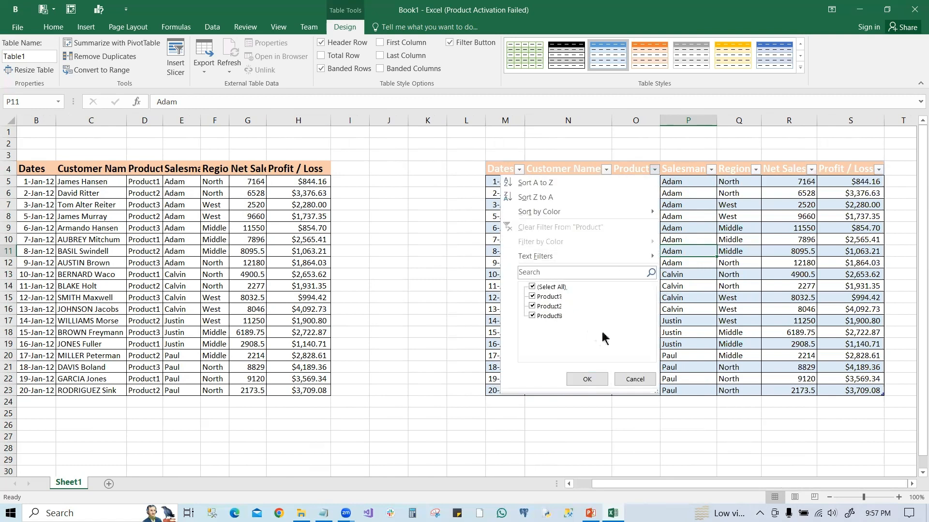
click(641, 435)
drag(659, 484, 642, 484)
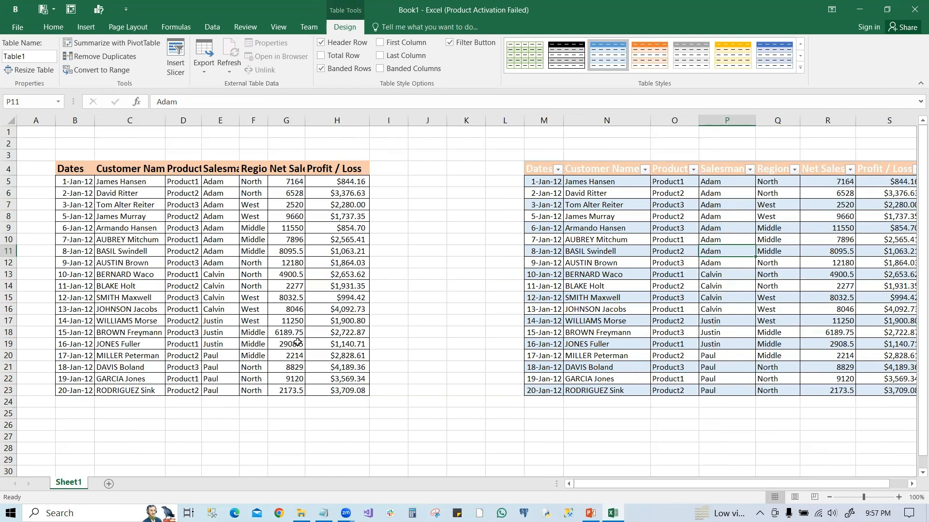
Step: Insert a blank column before Net Sales in the original data, and undo the insertion
click(287, 120)
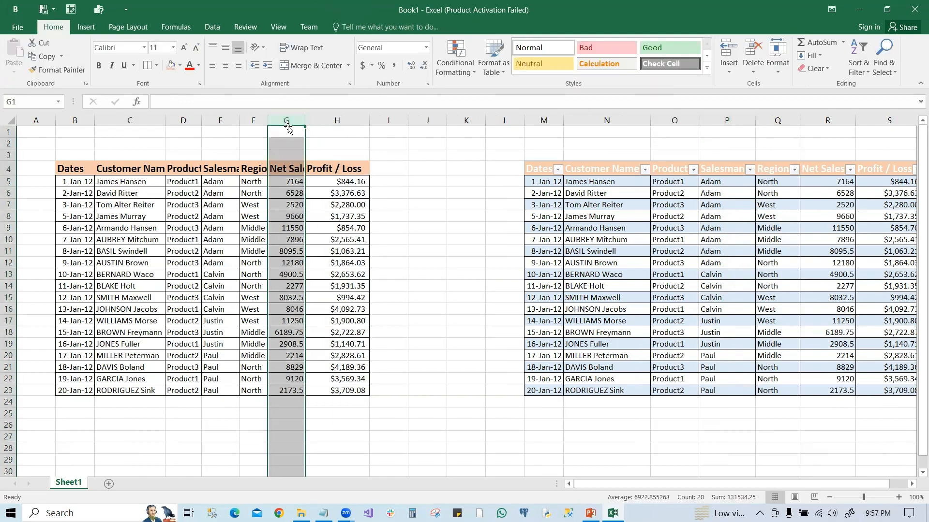
right_click(286, 119)
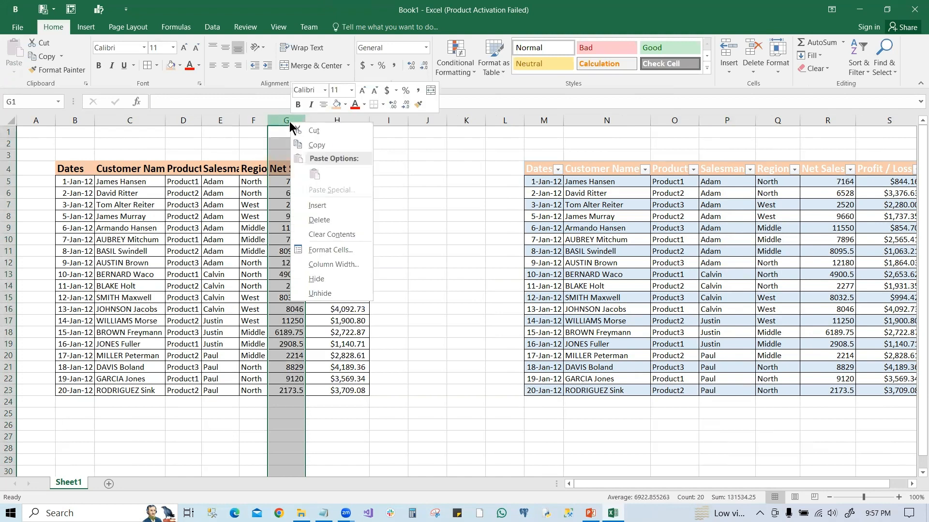
click(328, 207)
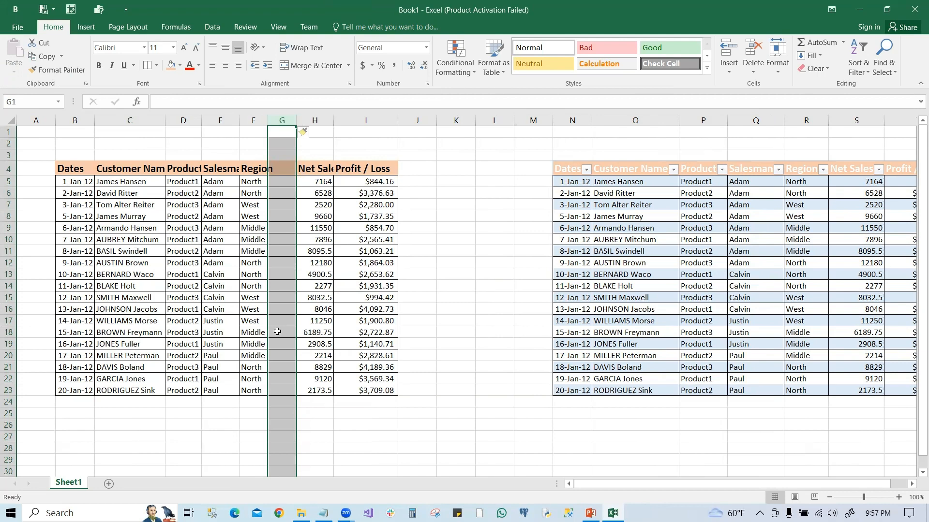
key(ctrl+z)
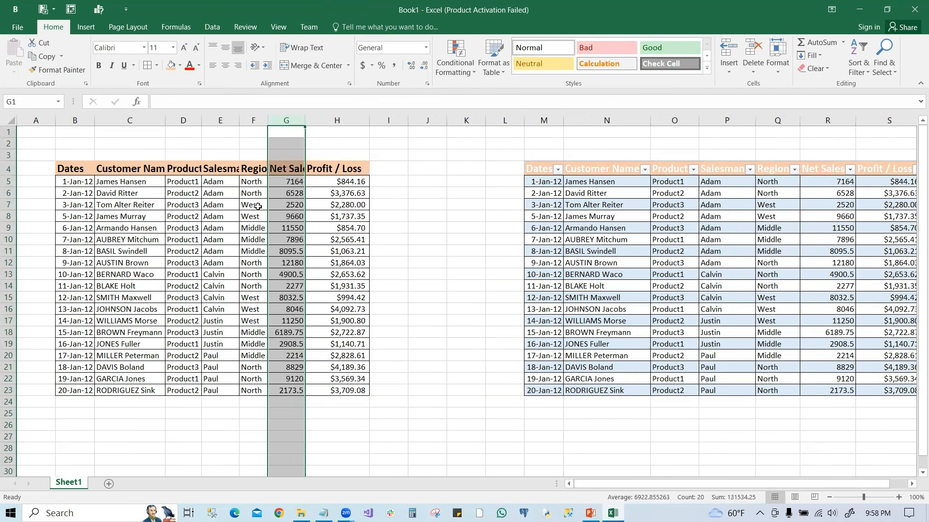
Step: Insert a blank row above row 9, remove it again and deselect the row
click(9, 228)
right_click(8, 228)
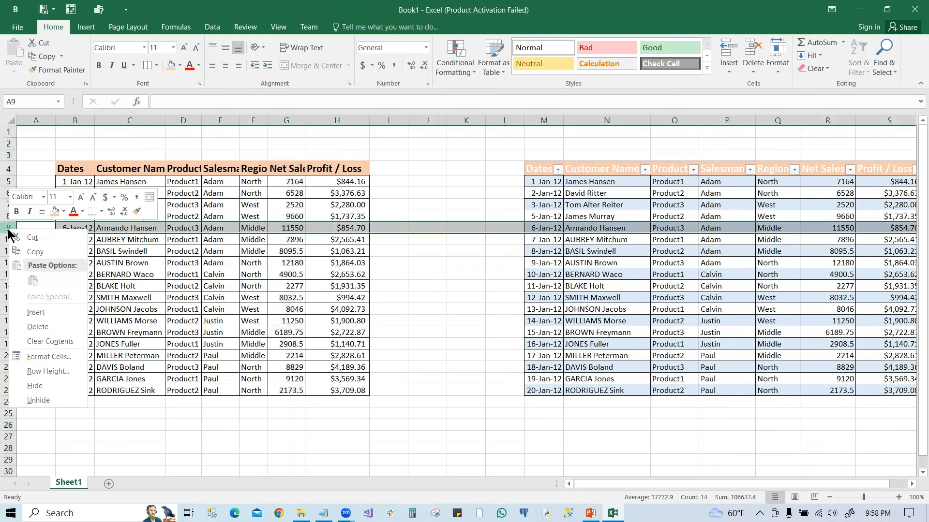
click(35, 312)
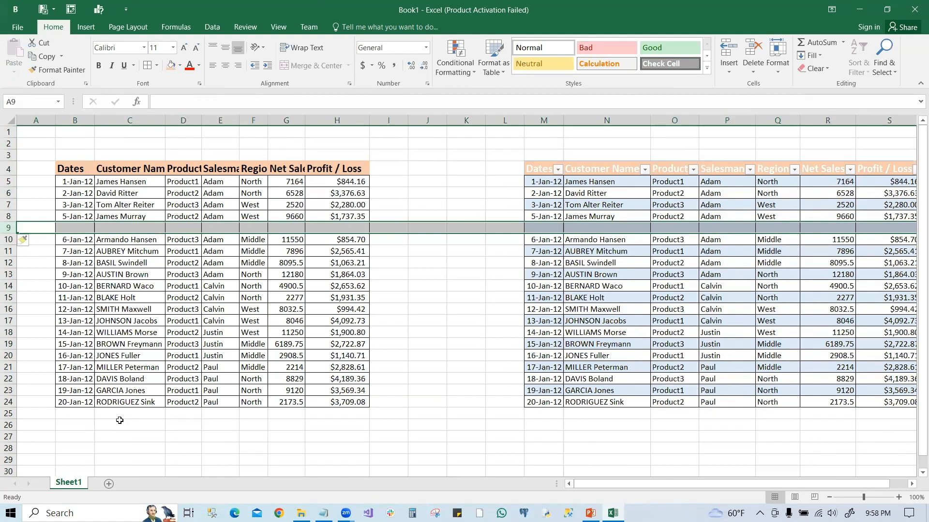
key(ctrl+minus)
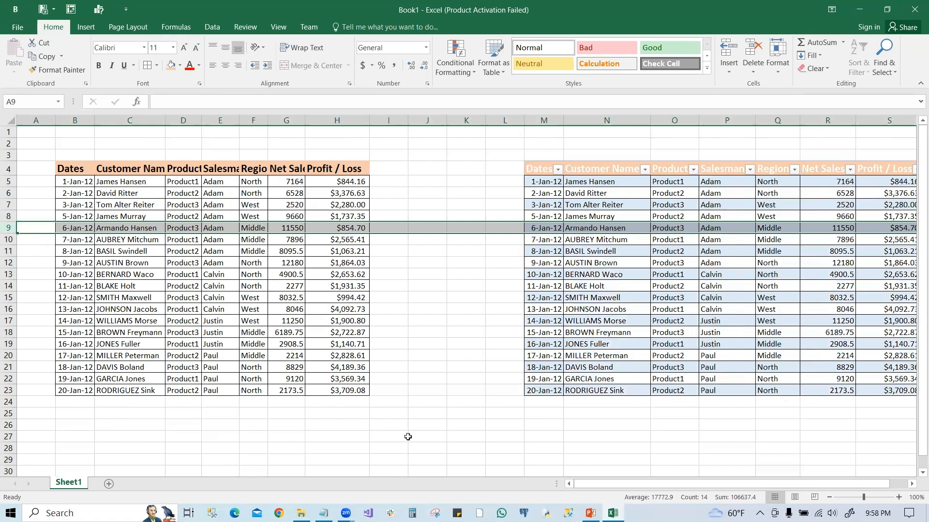
click(438, 431)
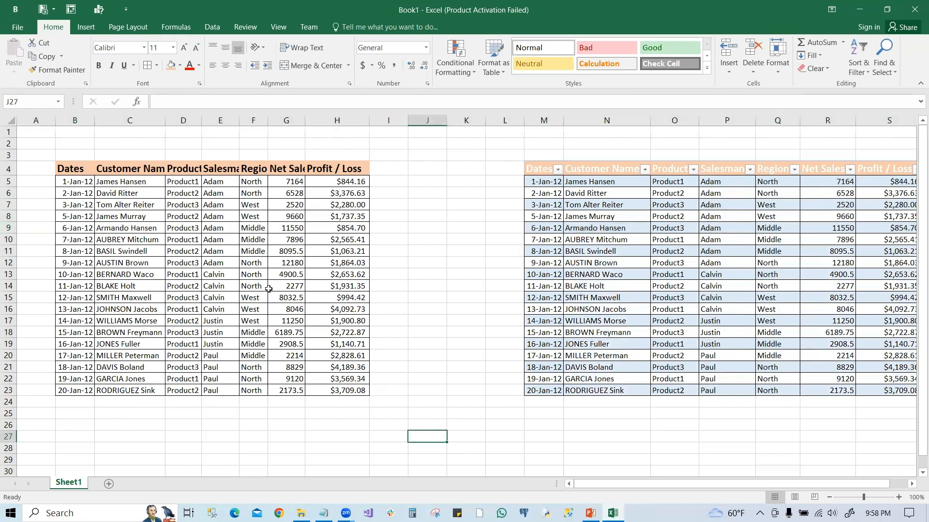
Step: Examine the functions offered by AutoSum and the empty area below the sales data
scroll(362, 301, down, 2)
scroll(383, 348, up, 2)
click(842, 43)
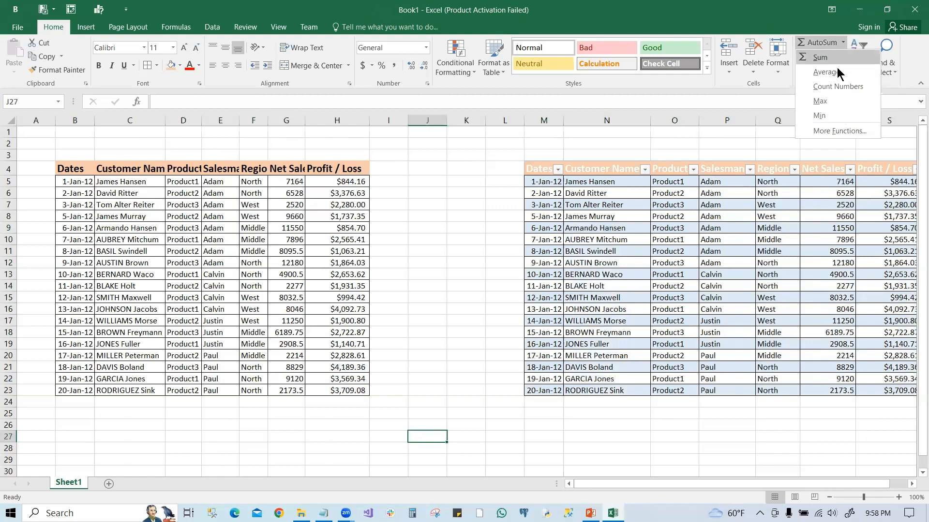
click(429, 298)
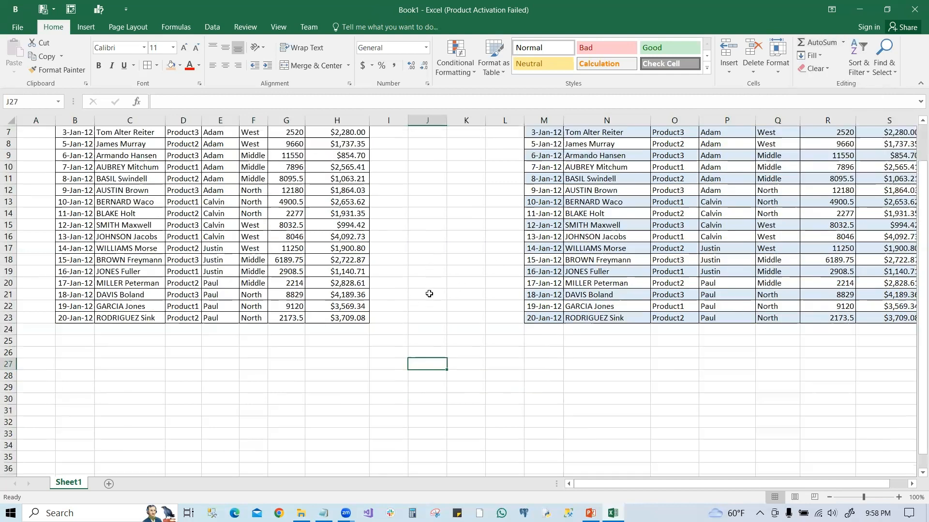
scroll(428, 298, down, 2)
scroll(280, 398, up, 2)
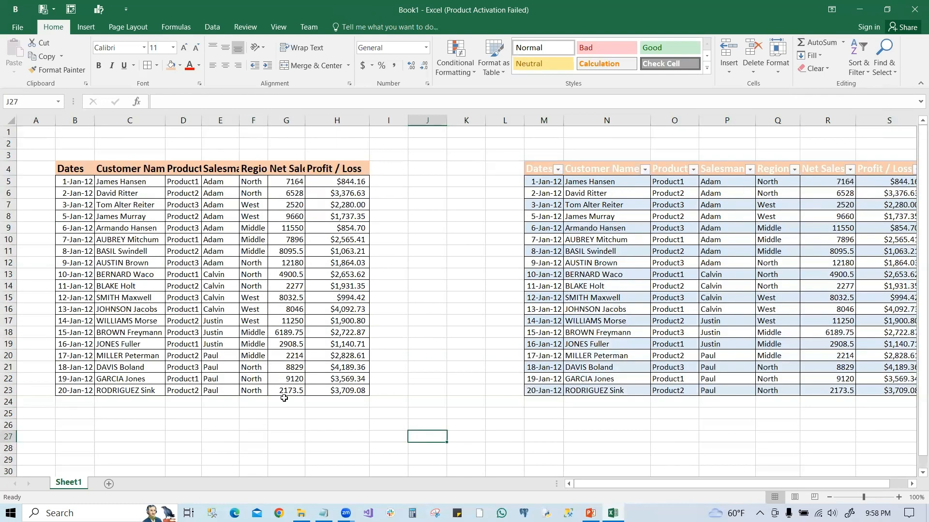
Step: Select the original Net Sales values in G5:G23 and AutoFit column G to its contents
scroll(285, 406, down, 2)
scroll(293, 308, up, 2)
drag(286, 183, 292, 388)
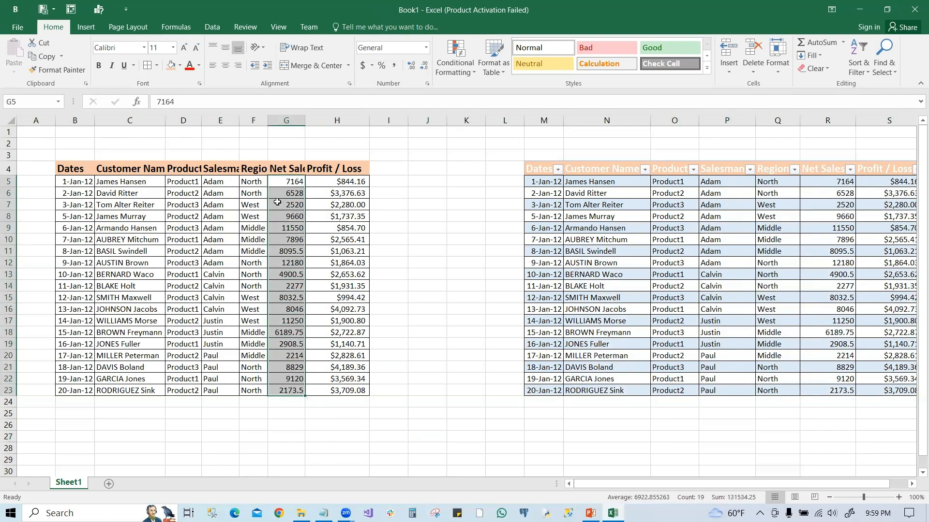
double_click(304, 118)
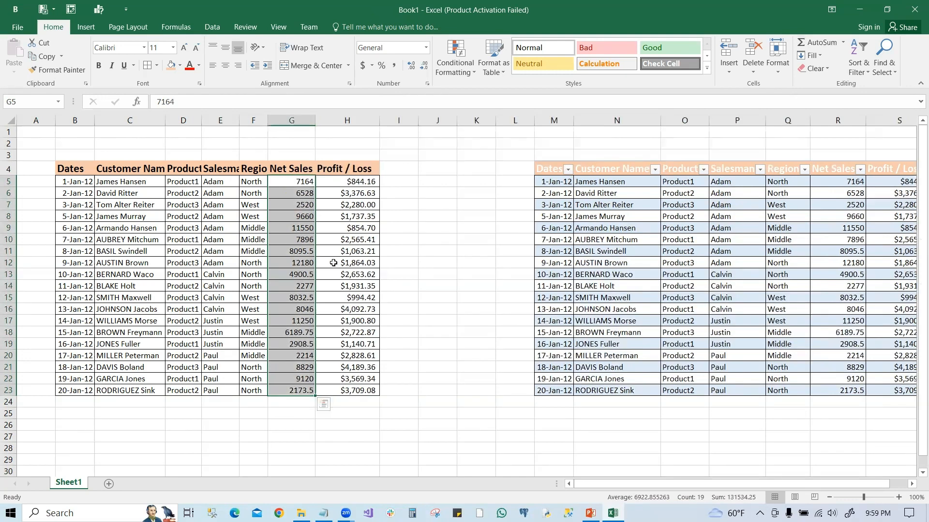
Step: Enter the label "Total Net Sales" in cell C27 below the original sales data
scroll(353, 418, down, 1)
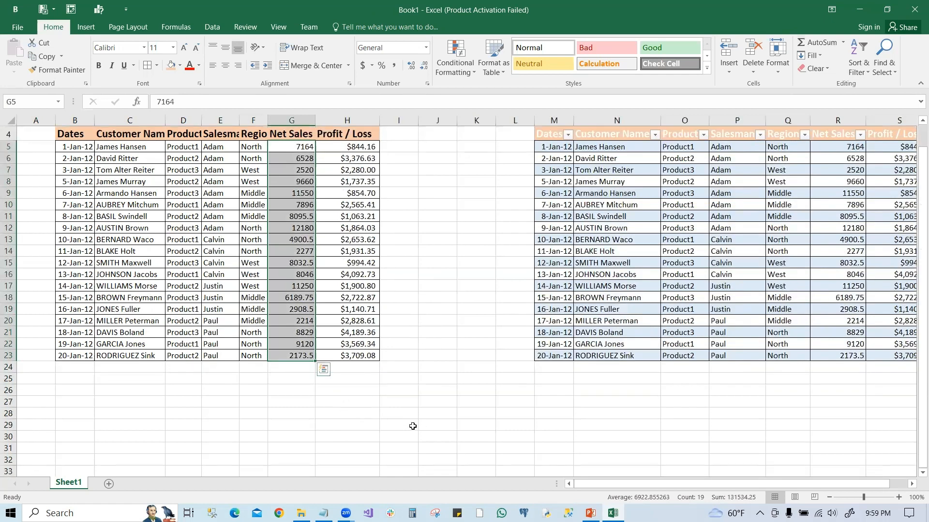
click(129, 406)
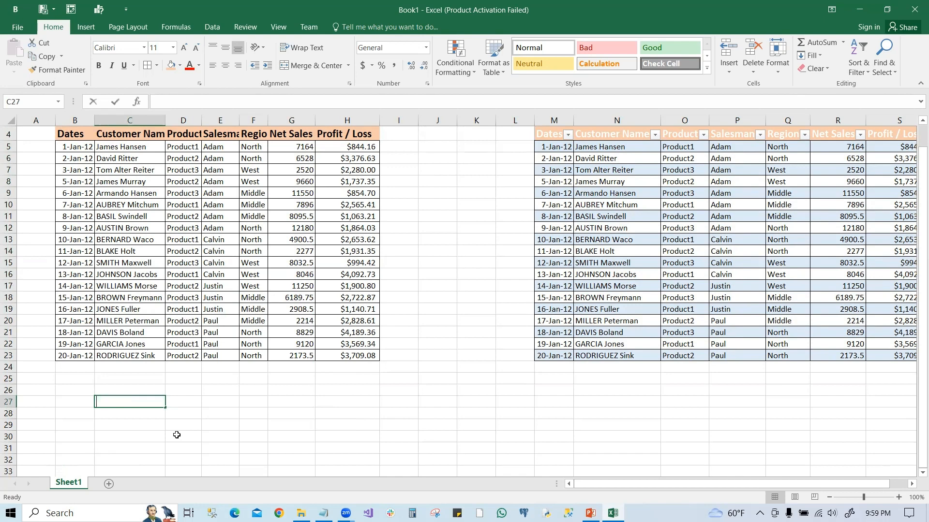
text(Total)
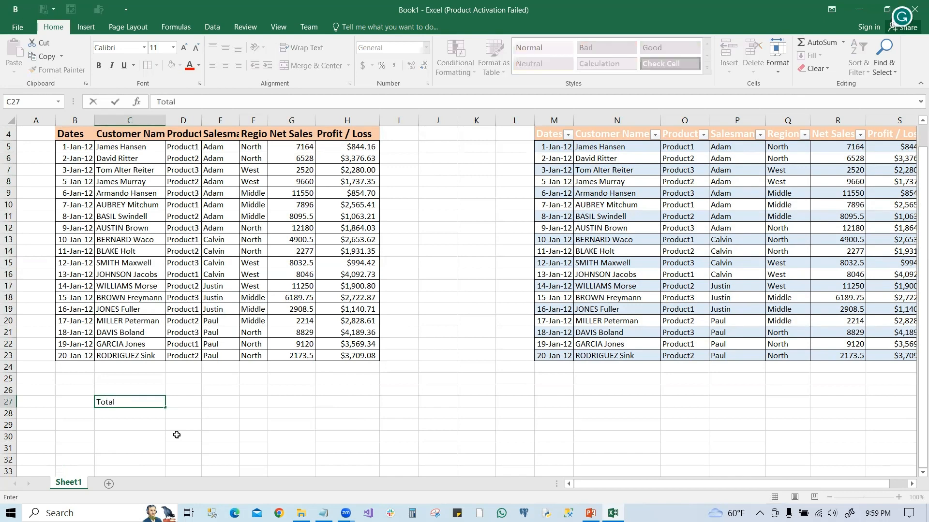
text( Net Sales)
key(Return)
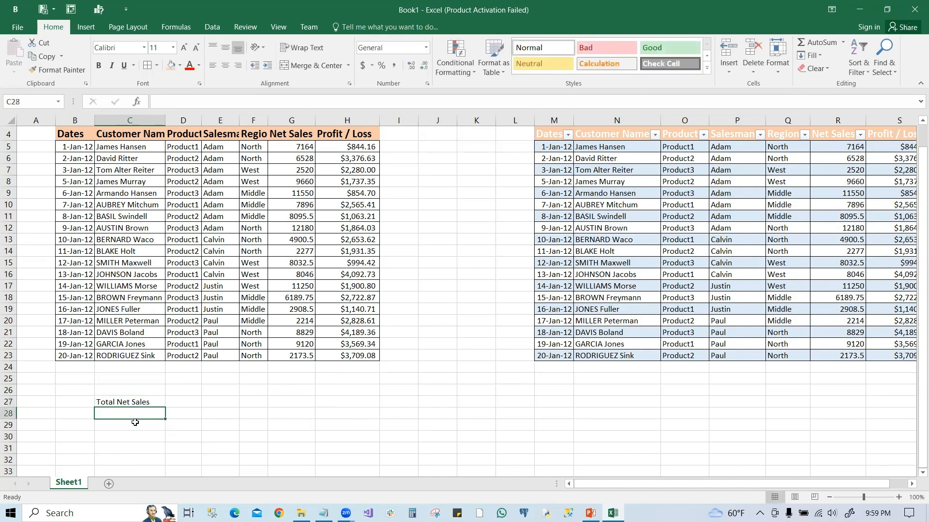
Step: Enter the label "Agv Net dsales" in cell C28 and "Hight Net Sale" in cell C29
text(Ag)
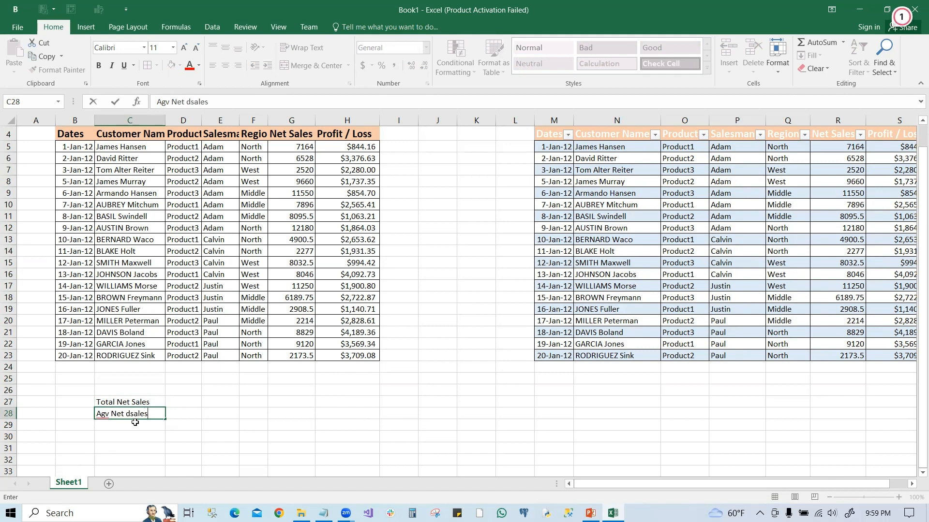
text(v Net dsales)
key(Return)
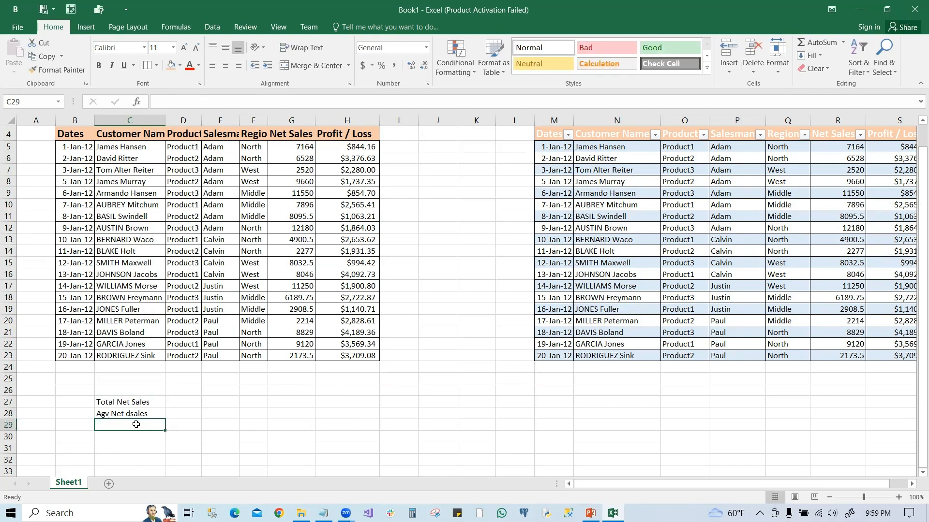
text(Hight Net Sale)
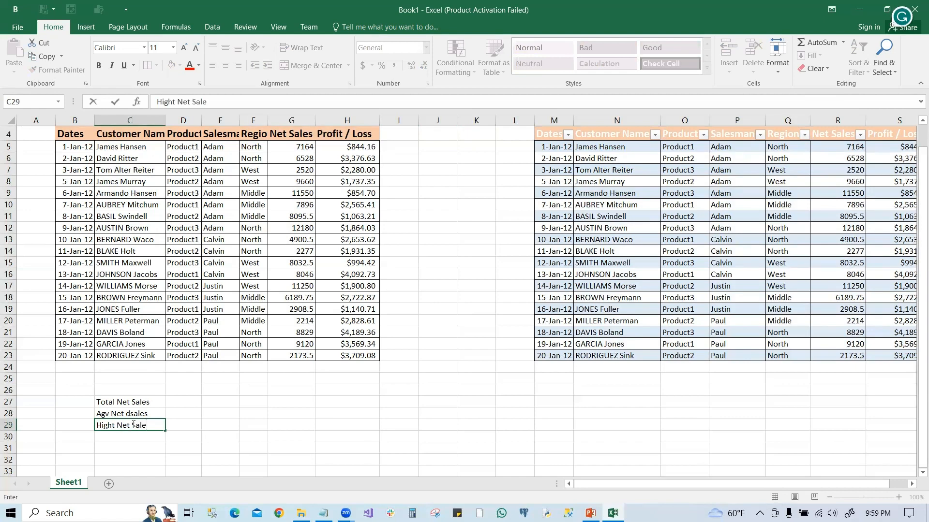
key(Return)
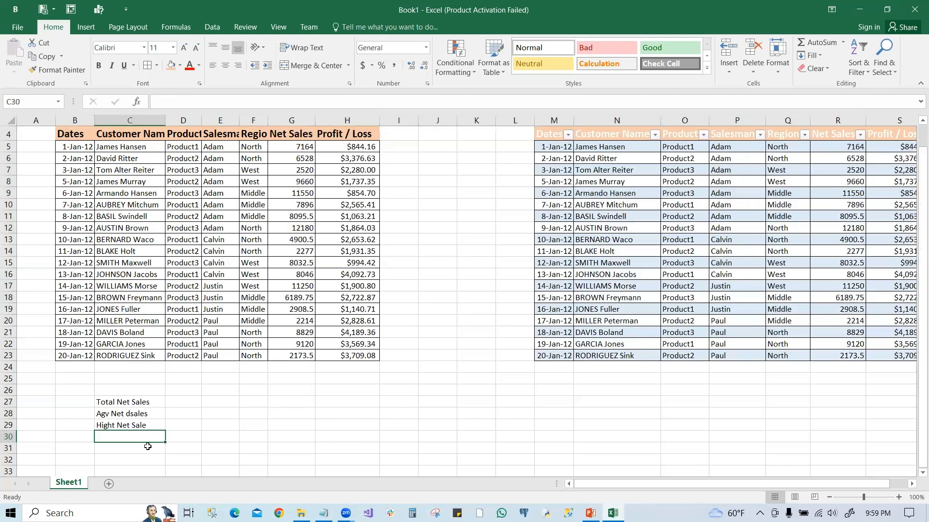
Step: Enter the label "Lowset Net Sale" in cell C30 and "Total Count" in cell C31
text(Lowset Net Sal)
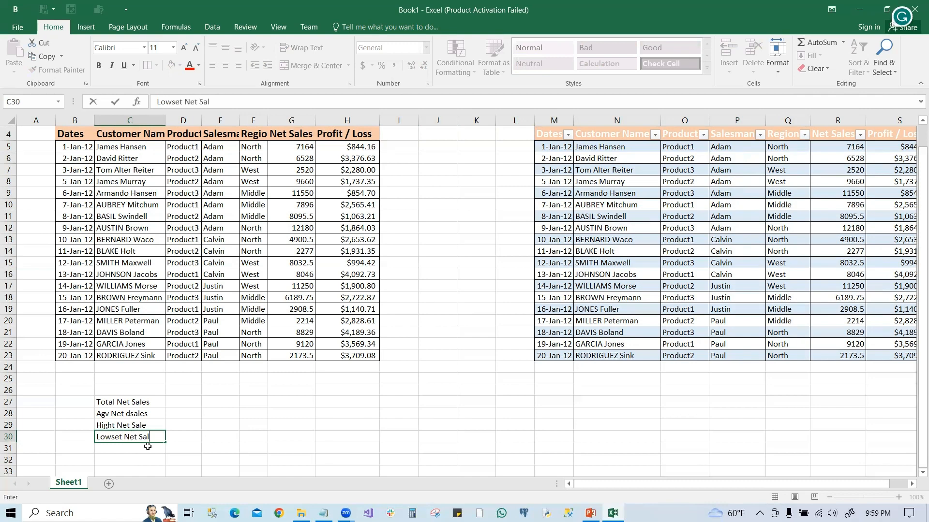
text(e)
key(Return)
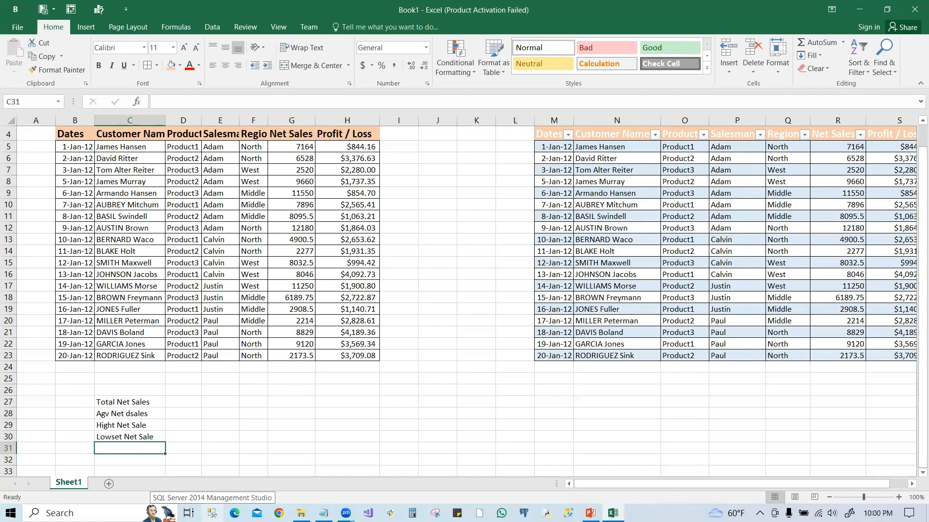
text(T)
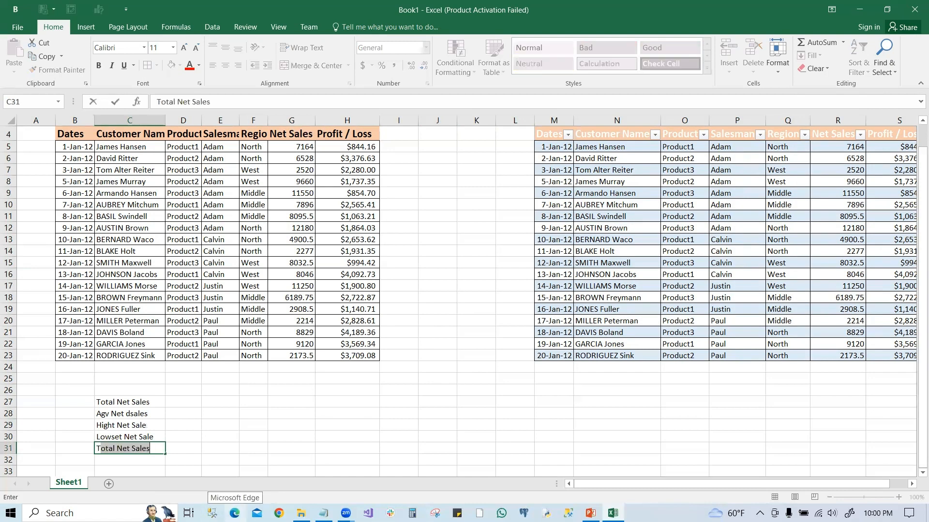
text(otal )
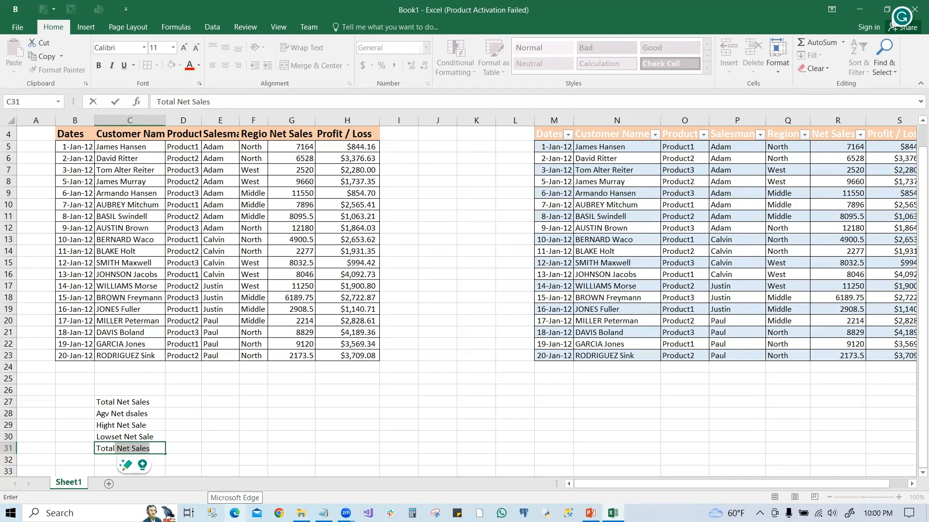
text(s)
key(BackSpace)
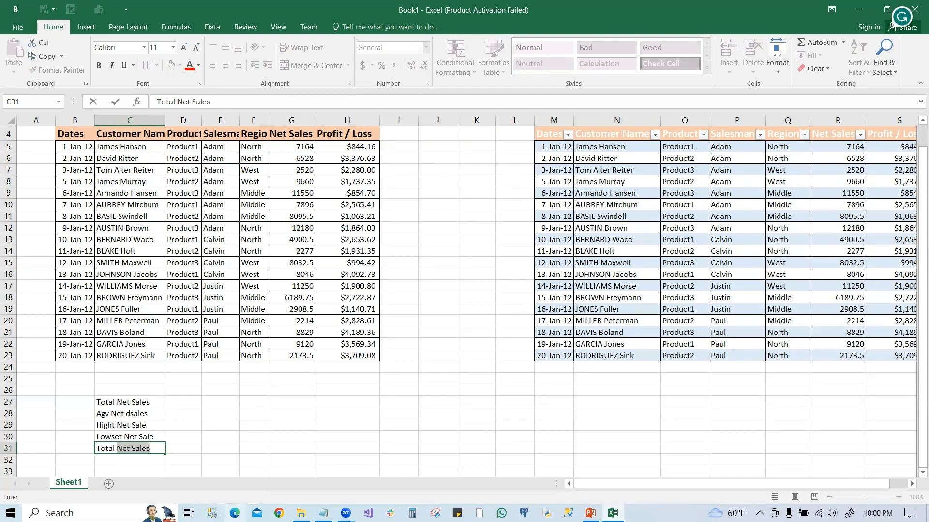
text(Coun)
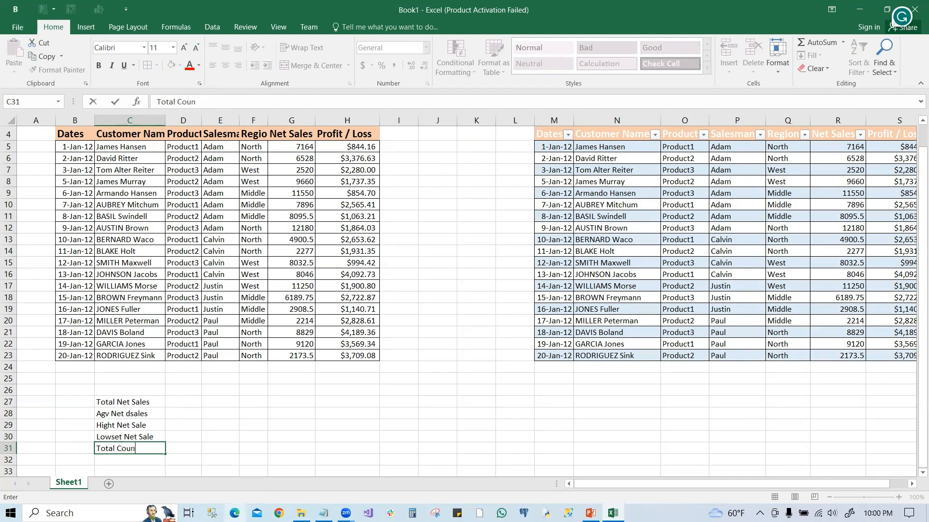
text(t)
Step: Calculate the total net sales in D27 with =SUM(G5:G23) and review the formula's referenced range
click(178, 402)
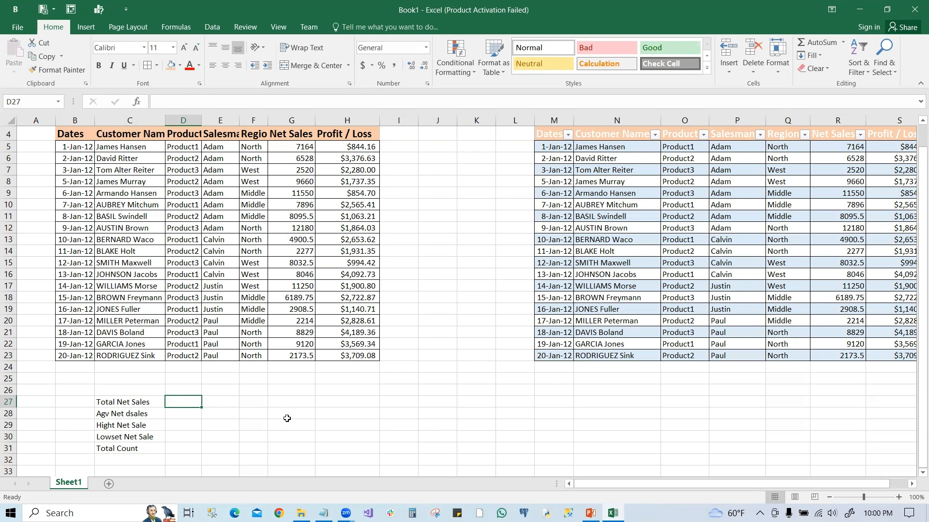
text(=)
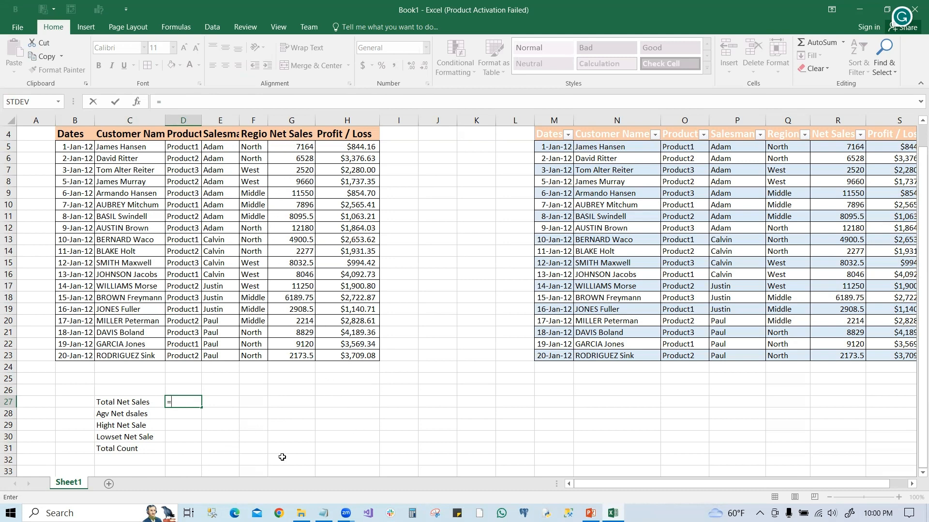
text(UM)
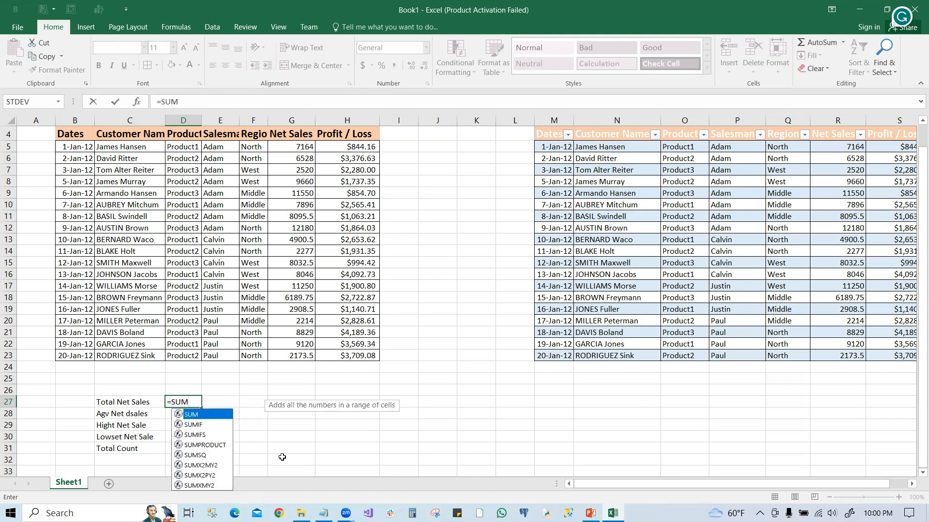
text(()
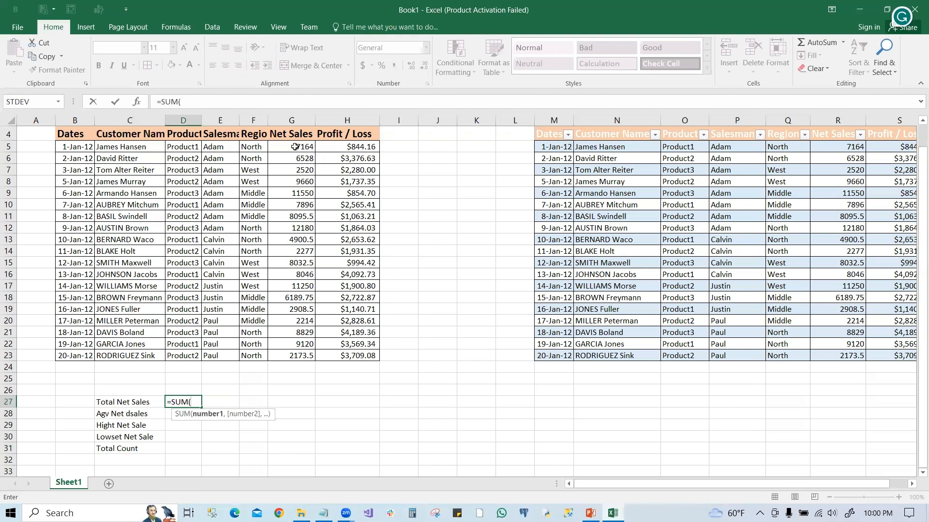
drag(296, 147, 298, 353)
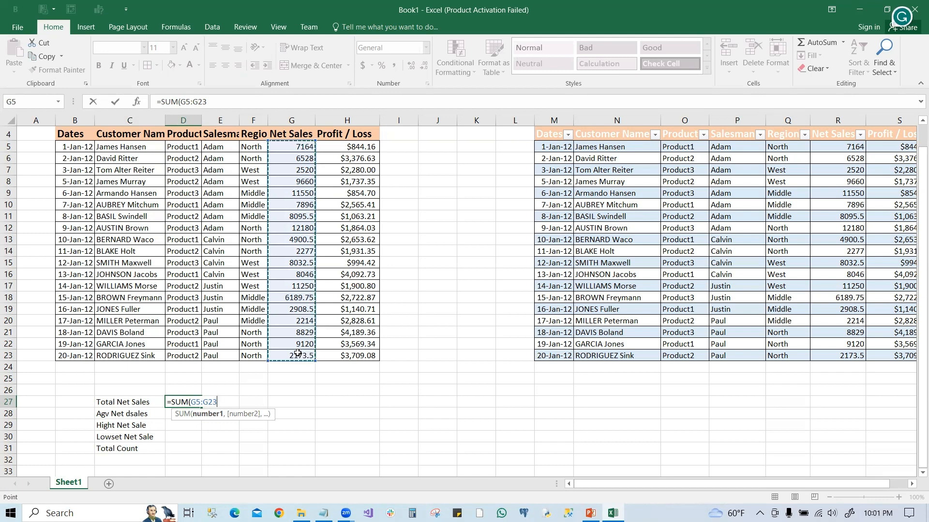
key(Return)
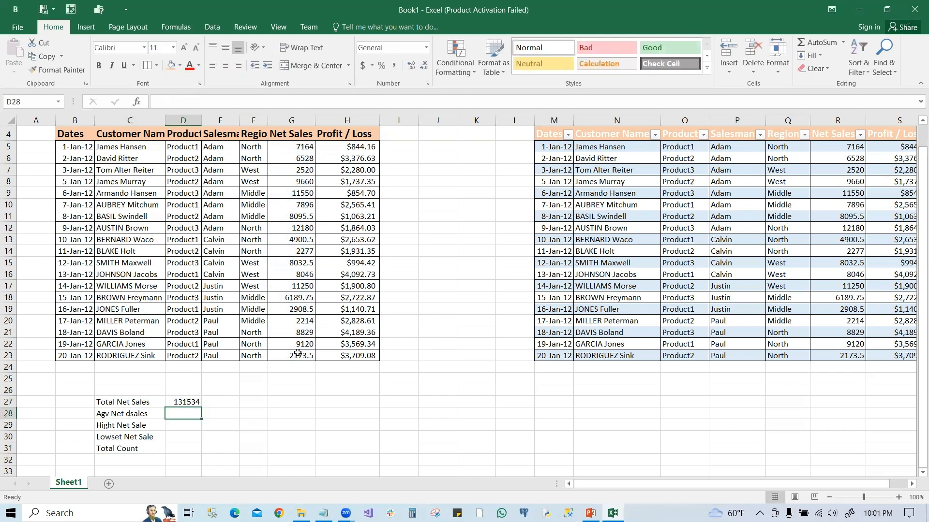
double_click(188, 403)
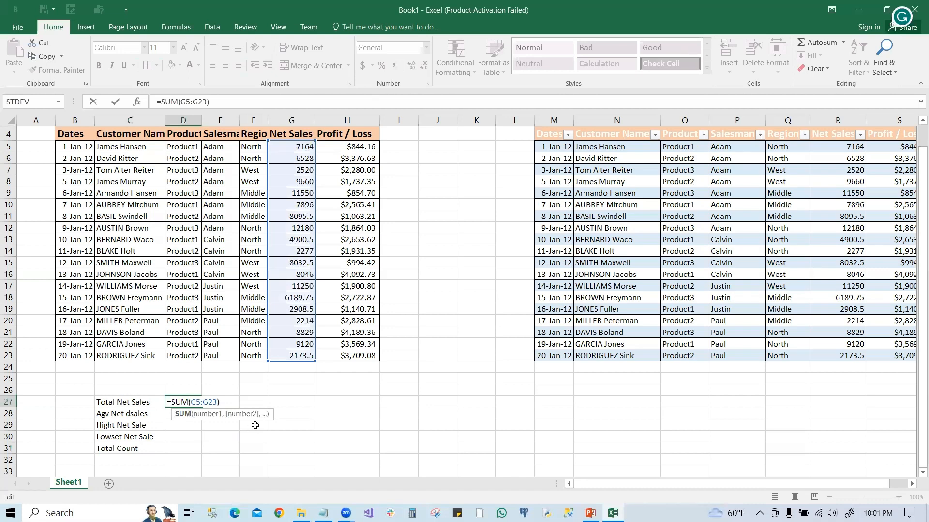
click(394, 412)
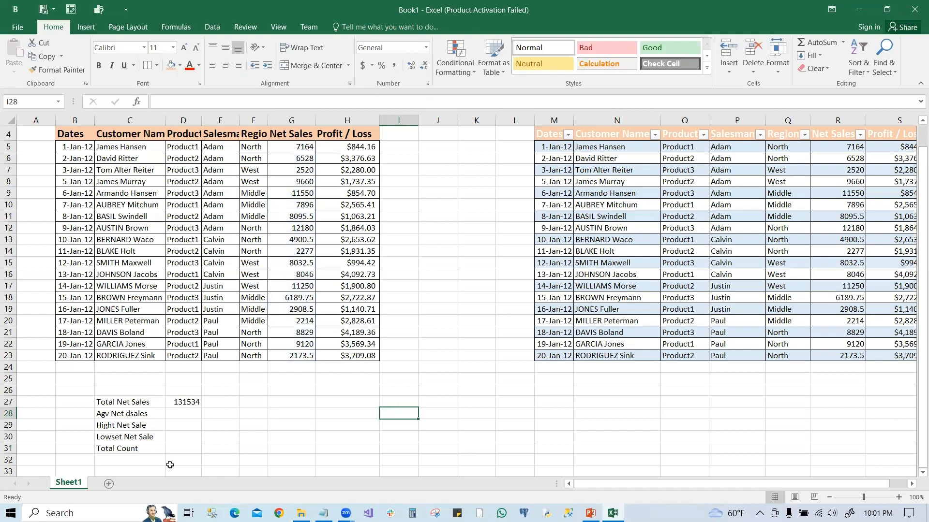
Step: Calculate the average net sales in D28 with the formula =AVERAGE(G5:G23)
click(185, 412)
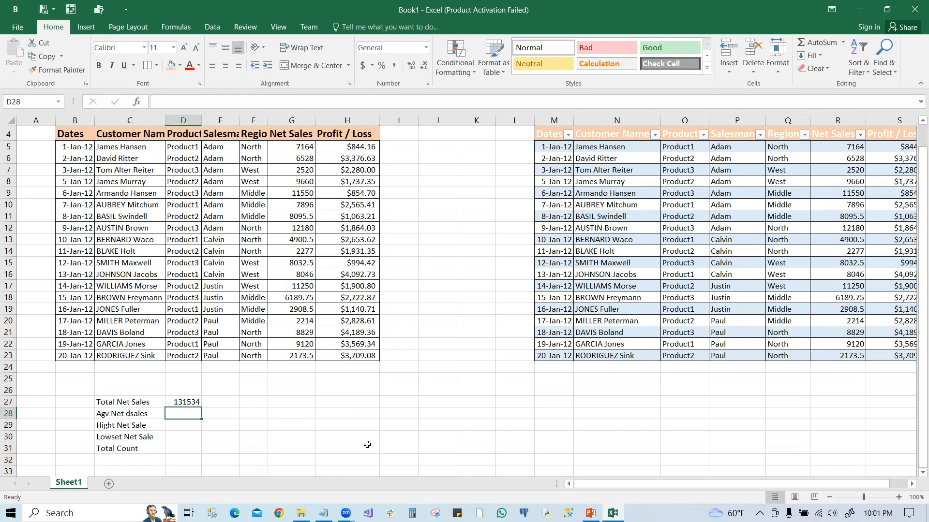
text(=)
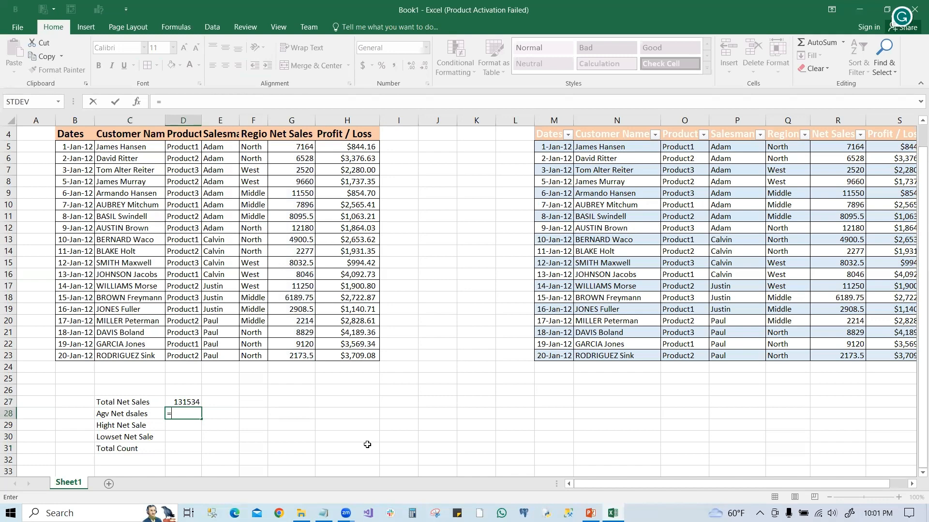
text(a)
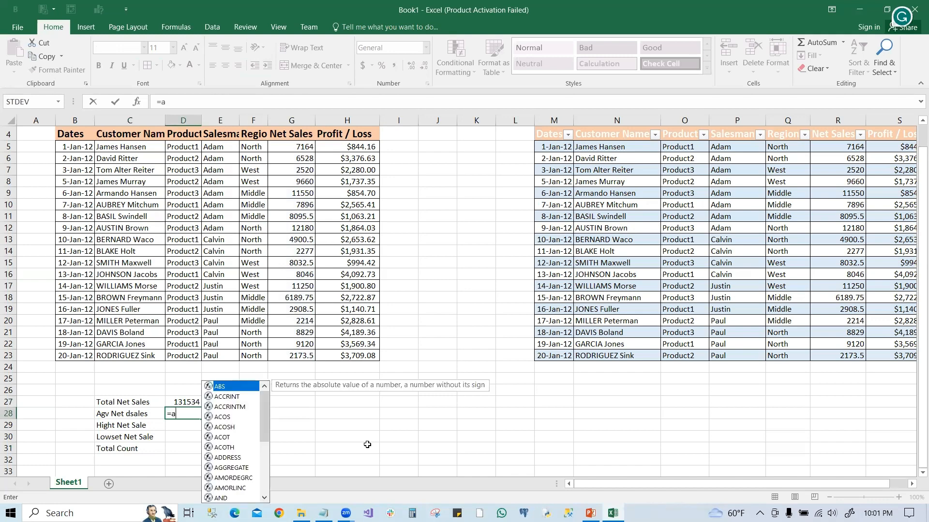
text(v)
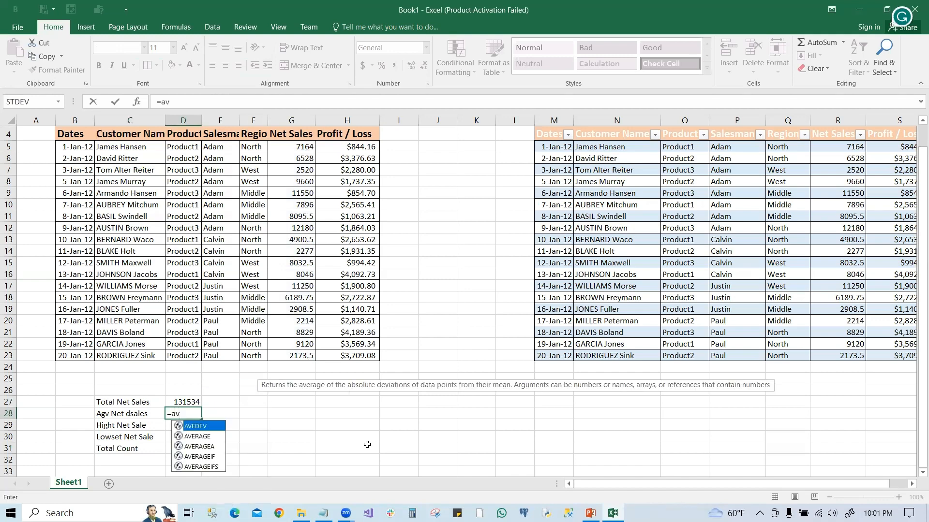
click(198, 437)
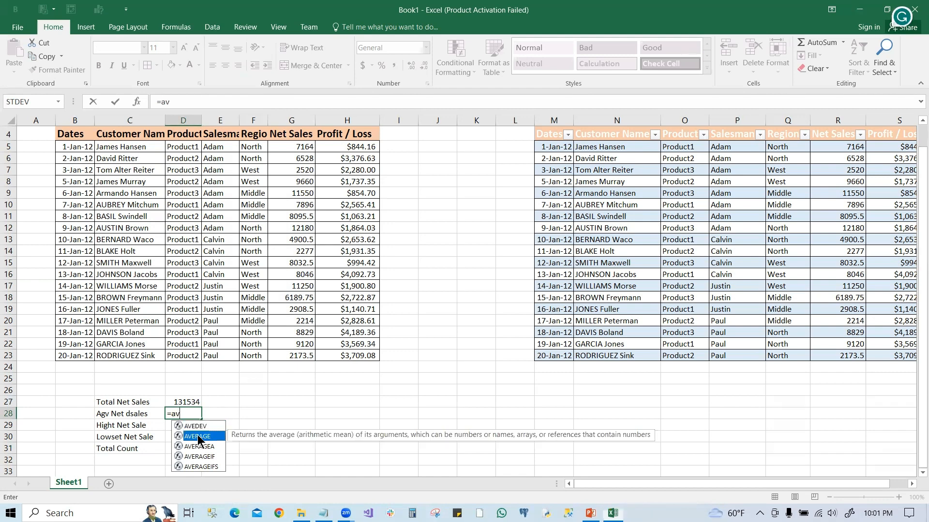
double_click(198, 436)
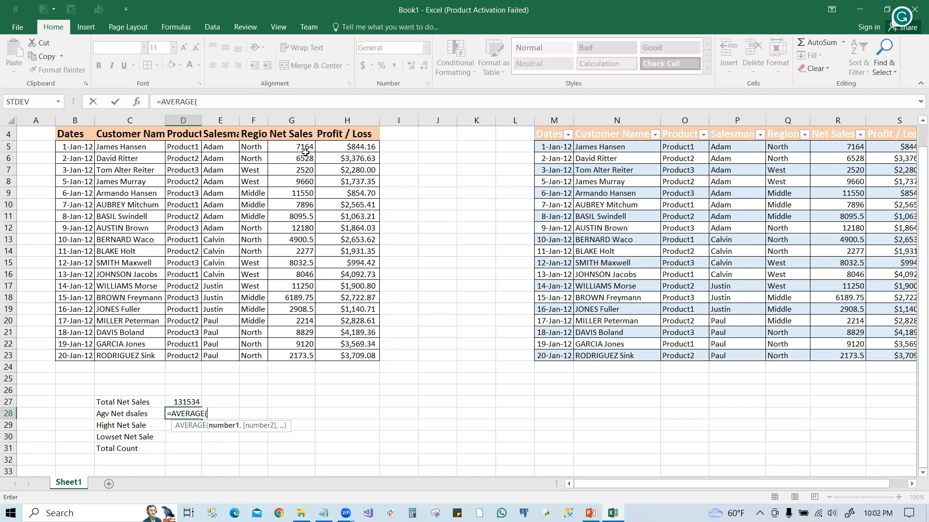
drag(302, 147, 304, 352)
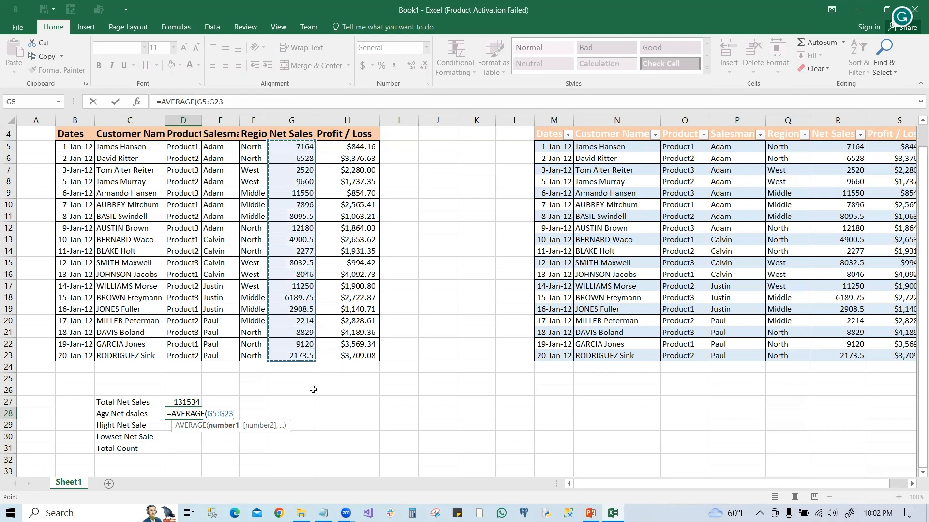
text())
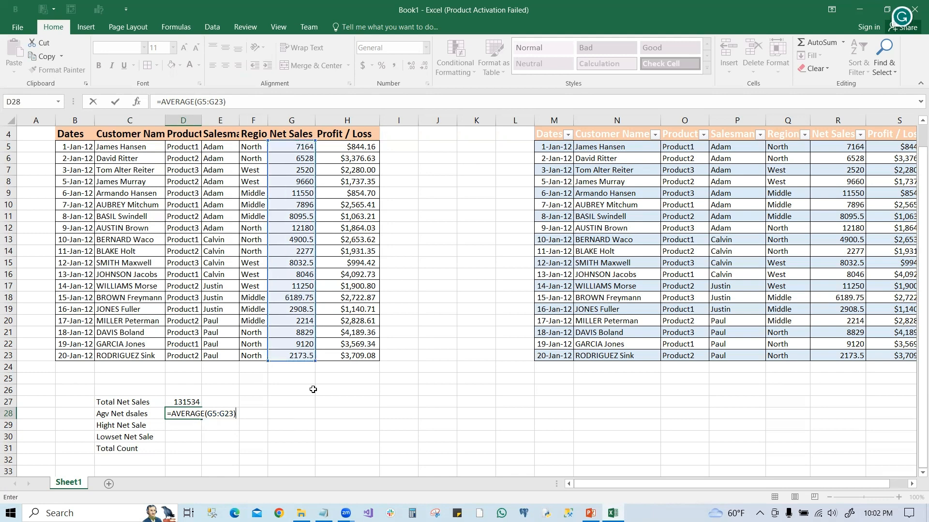
key(Return)
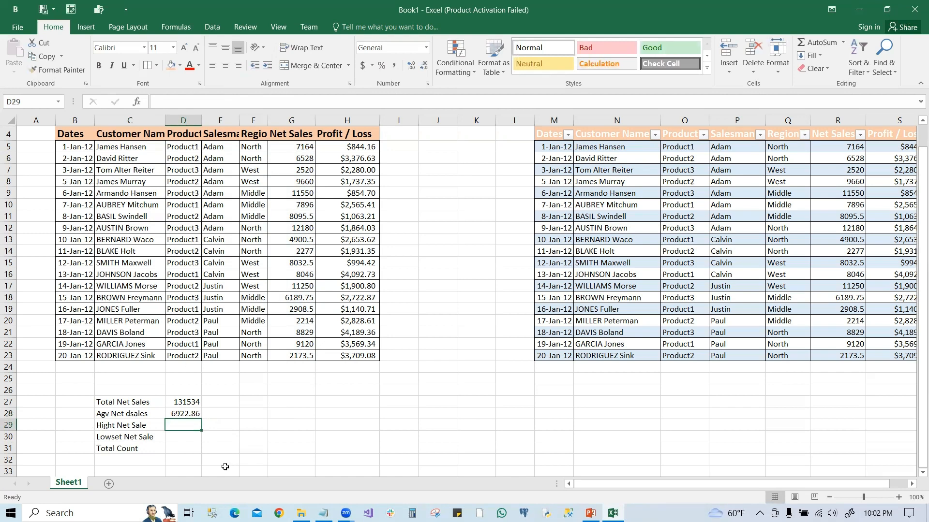
Step: Calculate the highest net sale in D29 with the MAX function over G5:G23
text(=)
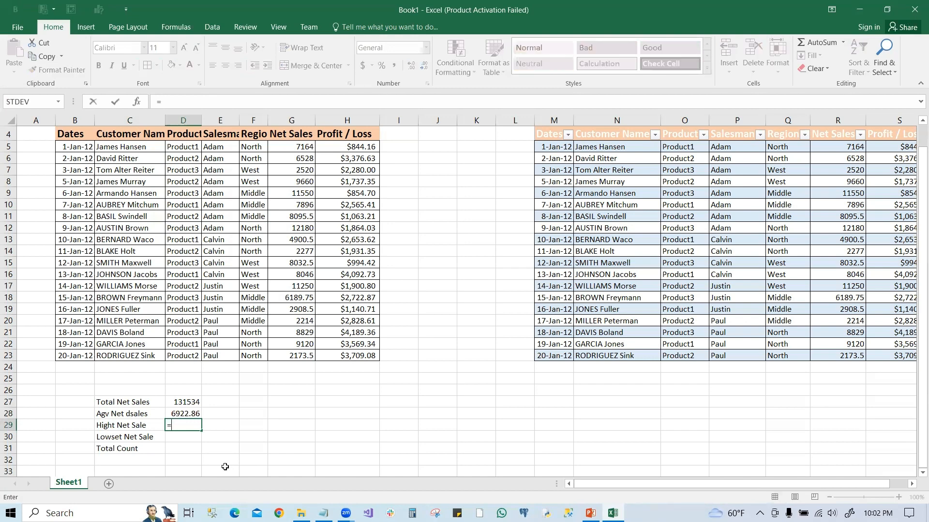
text(max)
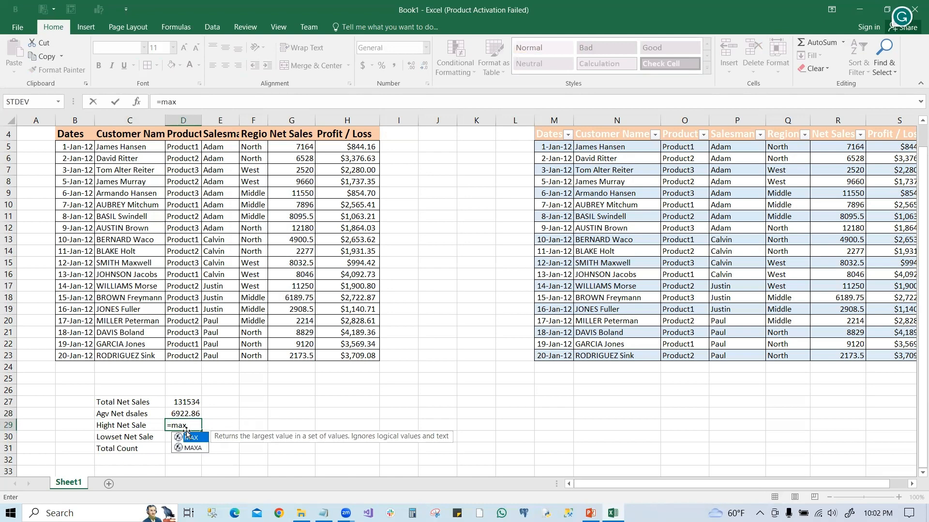
text(()
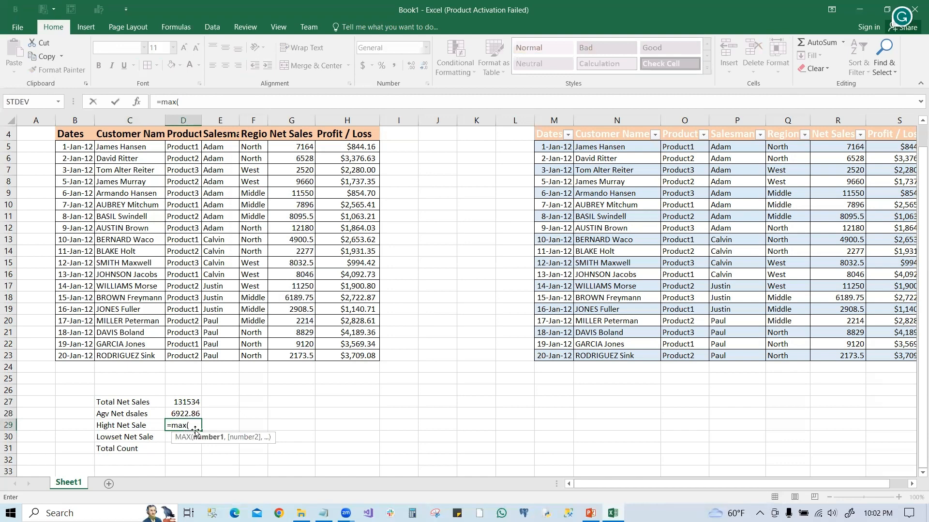
drag(288, 147, 290, 356)
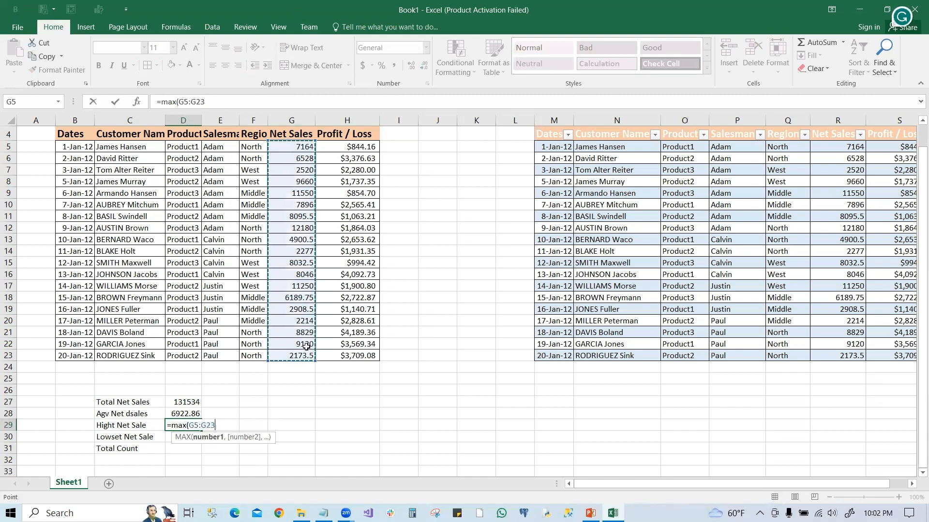
key(Return)
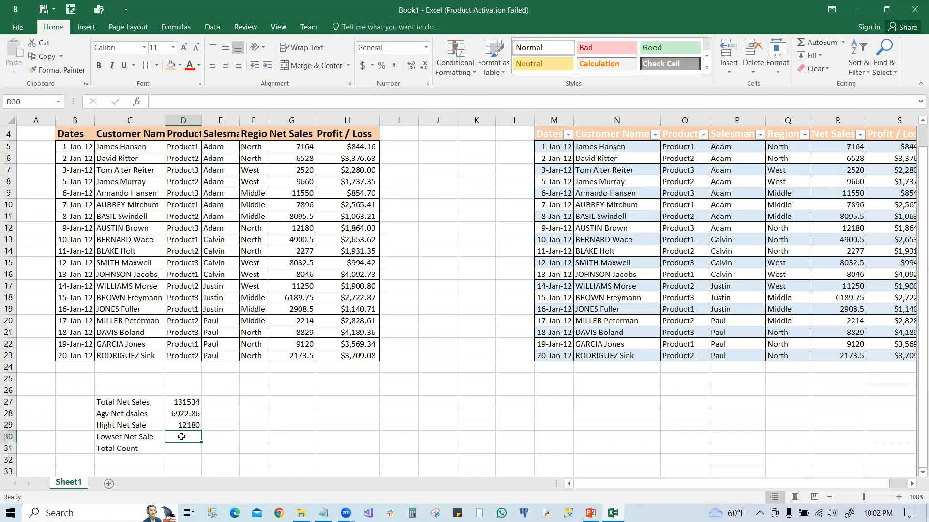
Step: Calculate the lowest net sale in D30 with the MIN function over G5:G23
text(=)
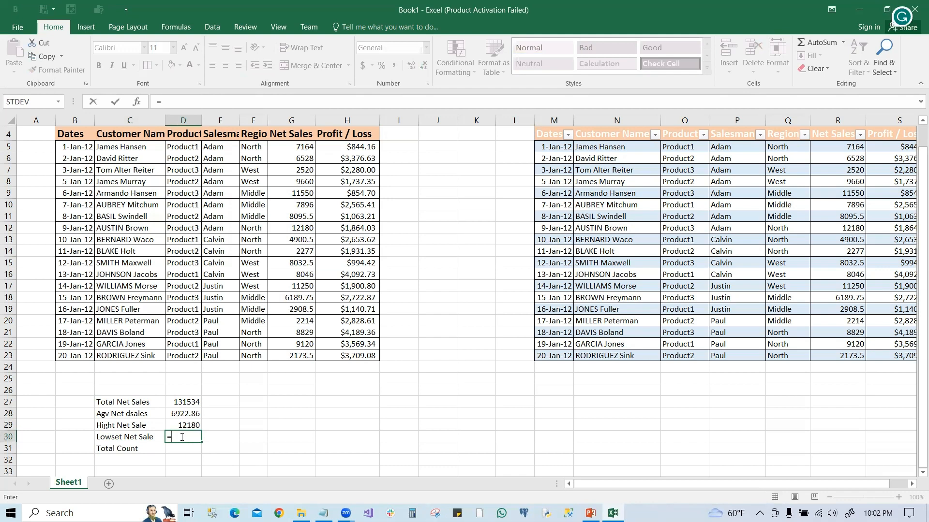
text(min)
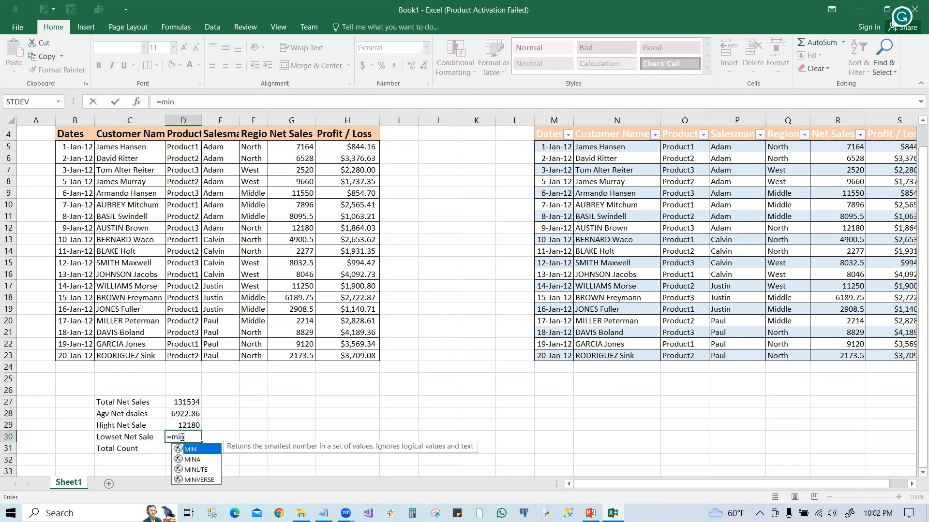
drag(291, 147, 294, 351)
key(Return)
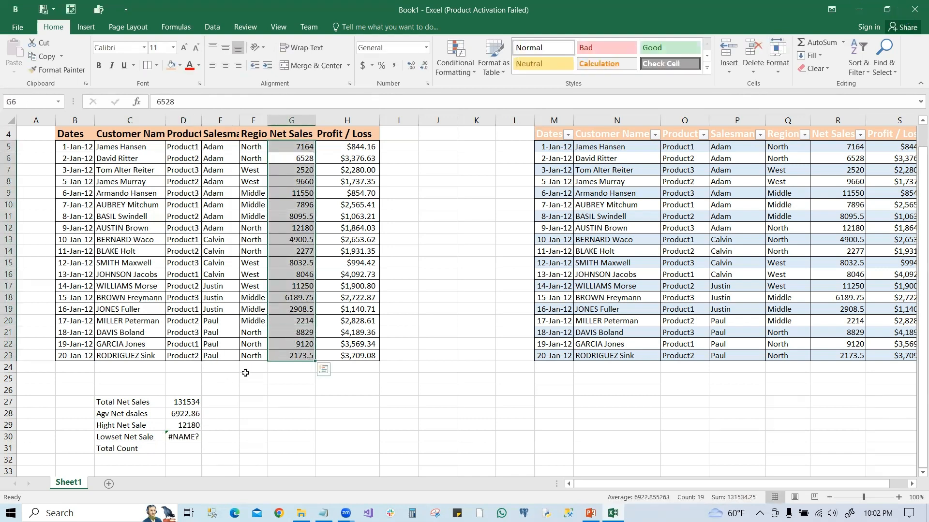
double_click(184, 436)
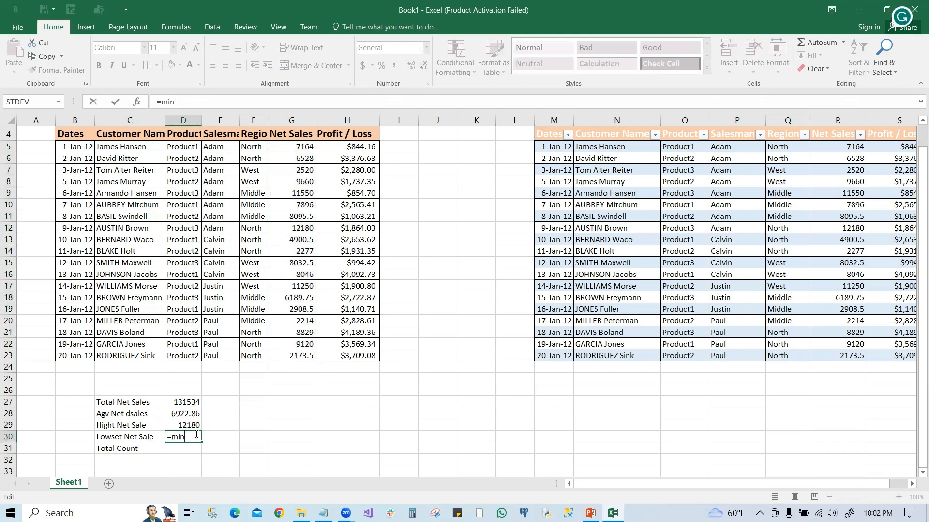
text(()
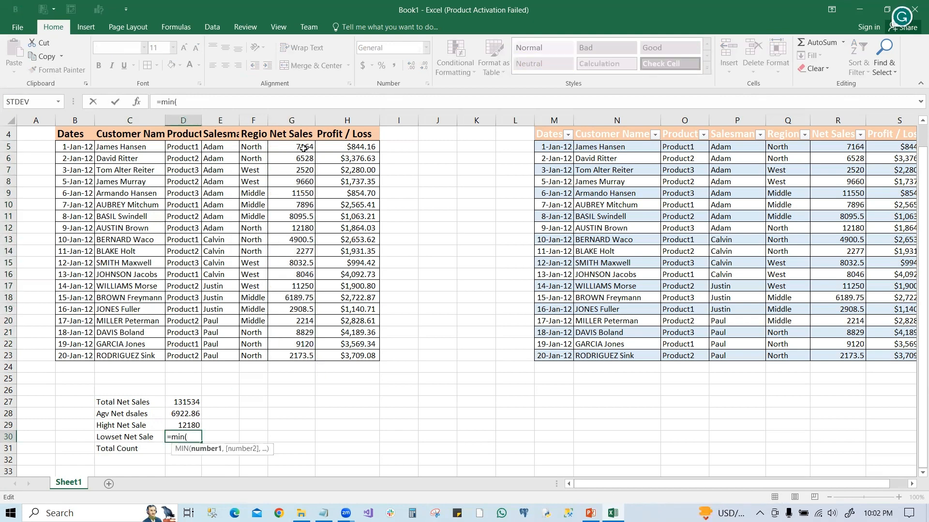
drag(304, 148, 298, 352)
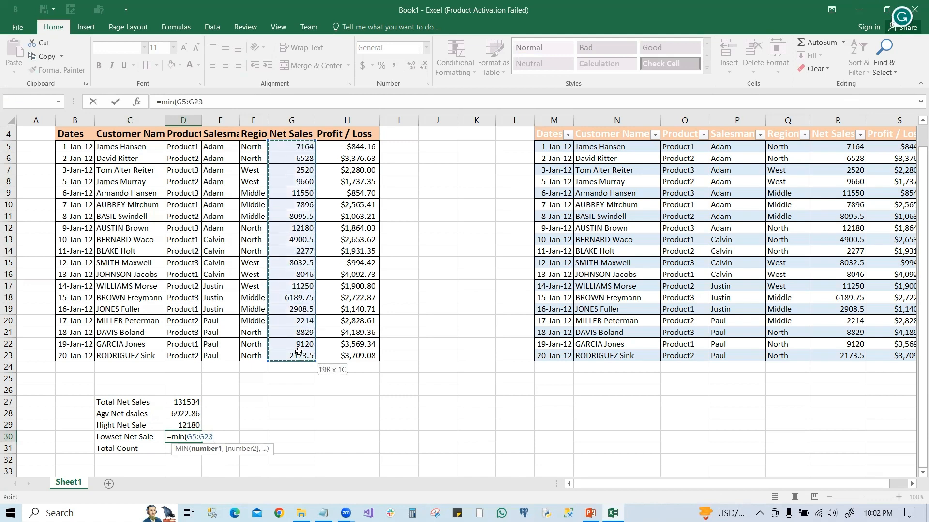
key(Return)
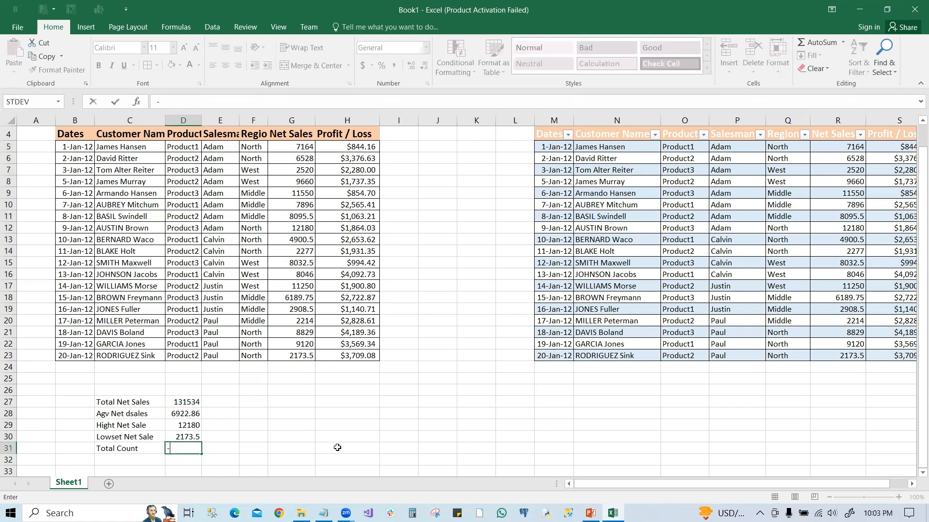
Step: Enter the formula =-COUNT(G5:G23) in D31 for the total count and review its referenced range
text(-count()
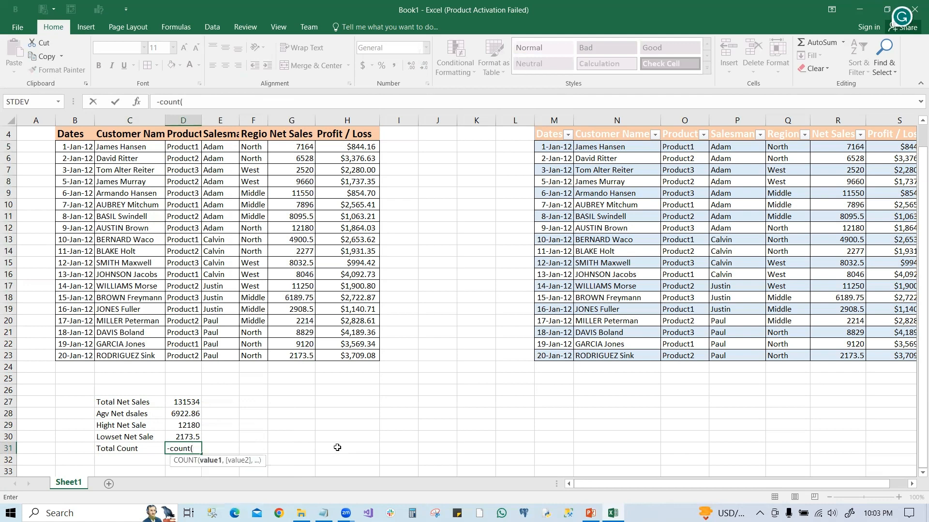
drag(306, 146, 290, 352)
key(Return)
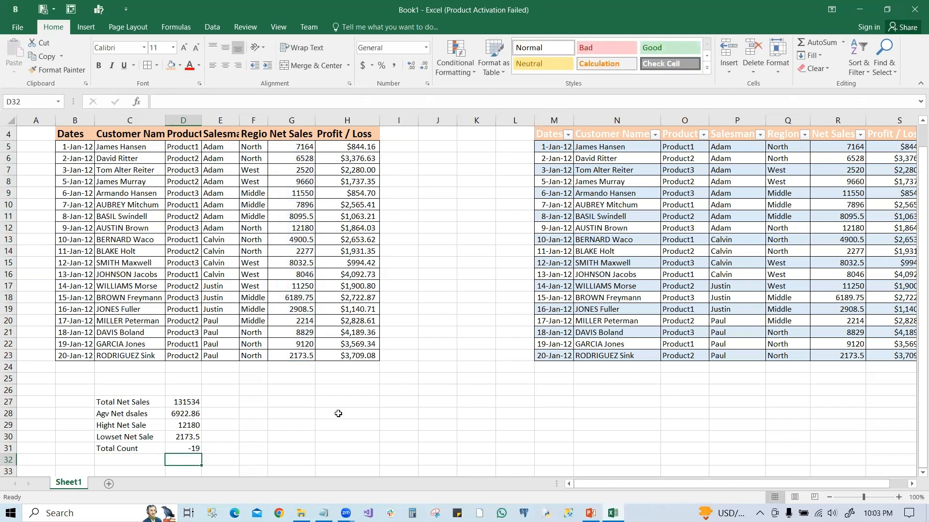
double_click(191, 449)
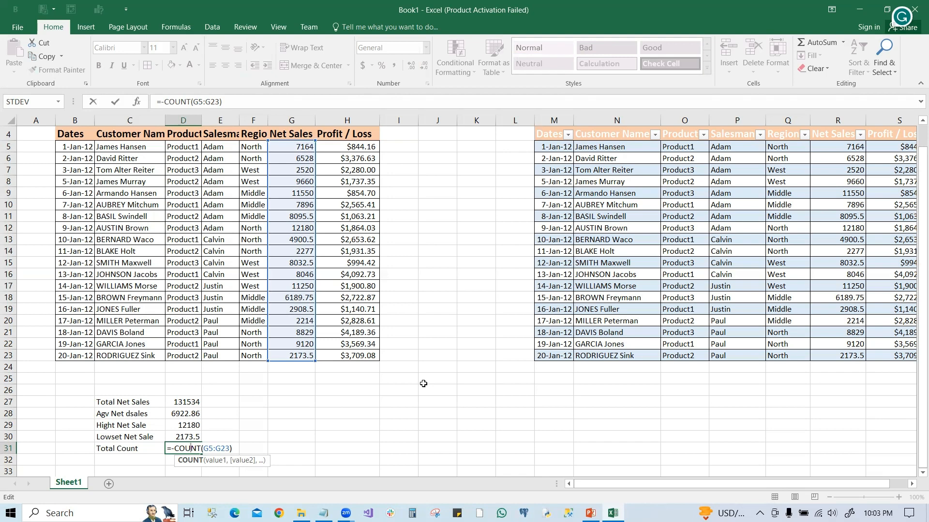
key(ctrl+Return)
click(430, 425)
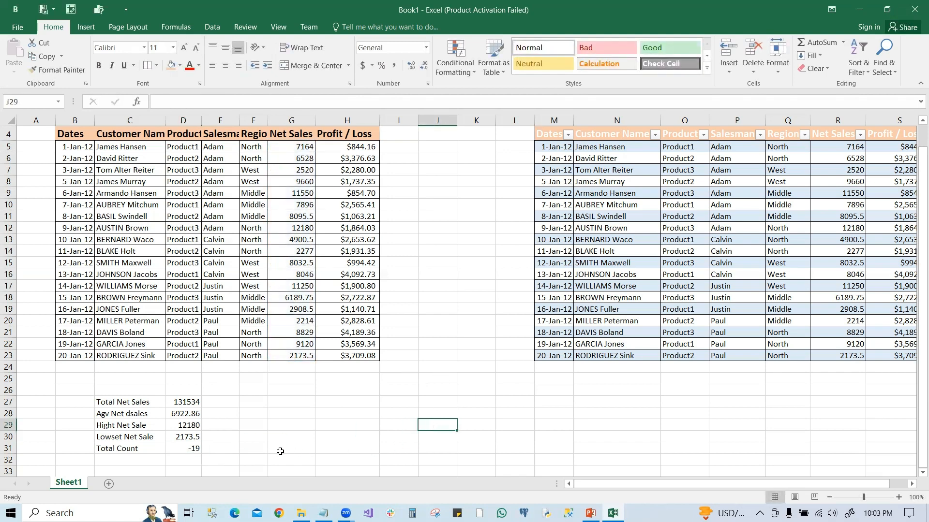
Step: Fill the summary labels in C27:C31 with the light orange used for the header row
drag(103, 401, 180, 449)
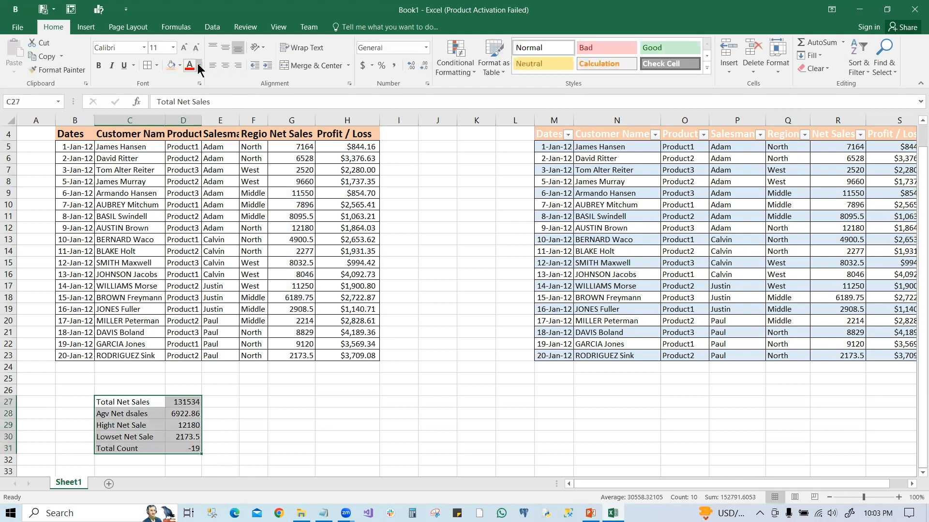
click(179, 66)
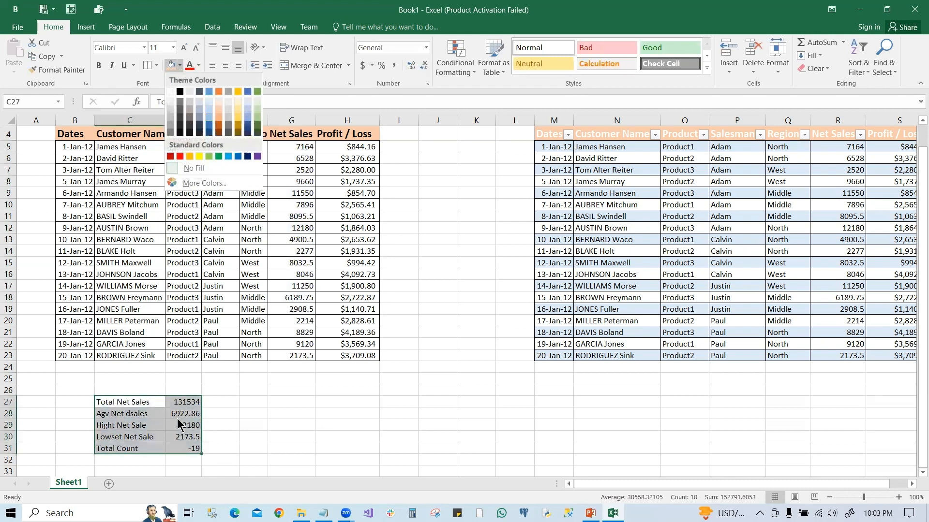
click(119, 401)
drag(118, 401, 121, 448)
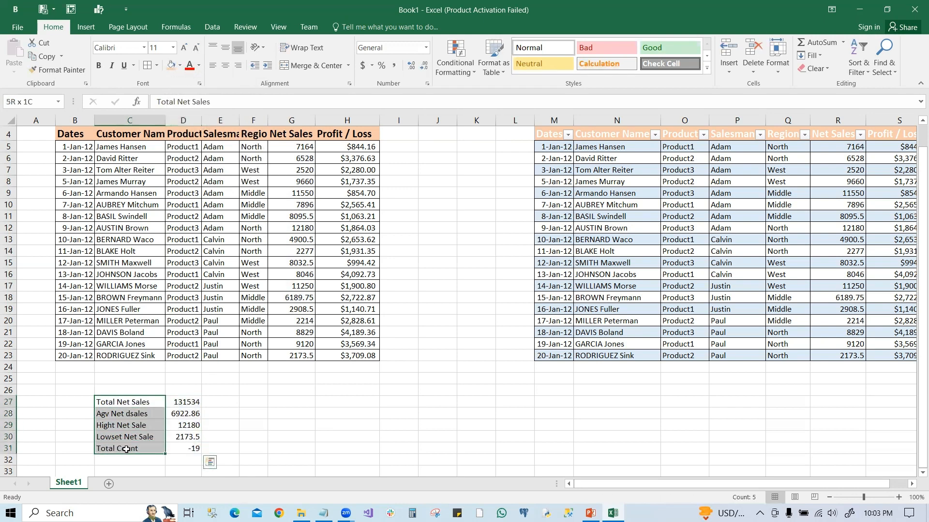
click(173, 67)
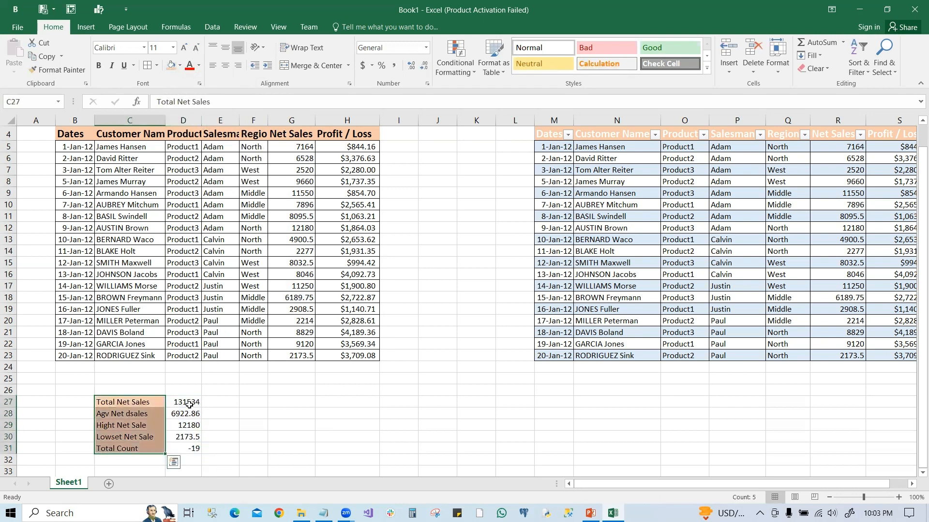
Step: Fill the summary value cells D27:D31 with the standard Light Blue colour
drag(186, 401, 187, 450)
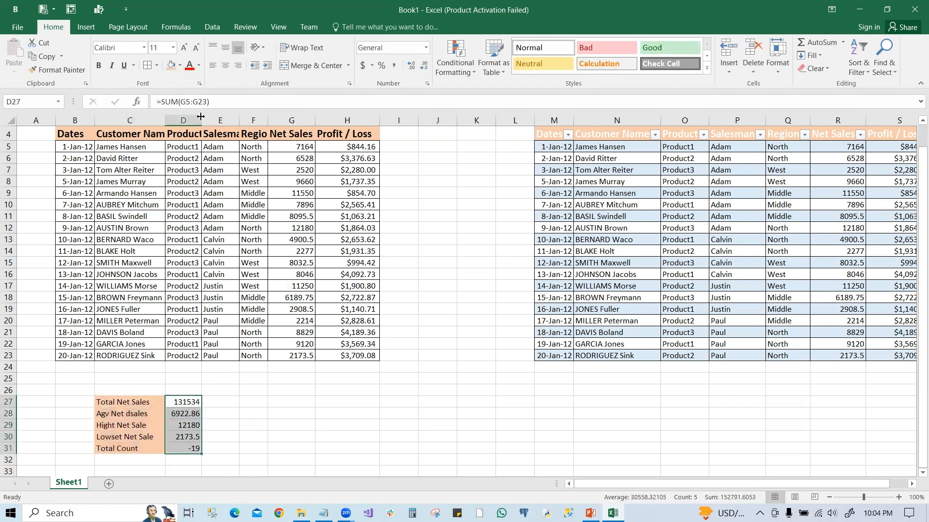
click(178, 65)
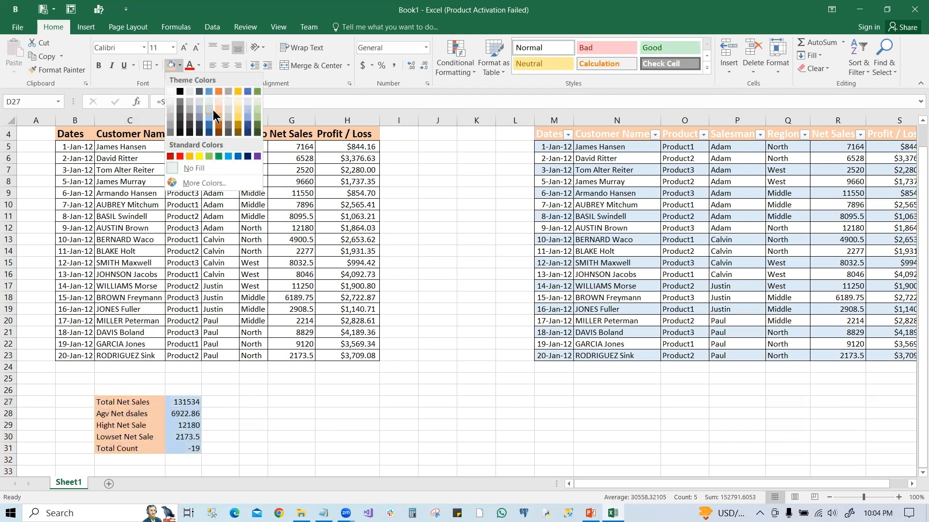
click(228, 156)
drag(346, 382, 361, 404)
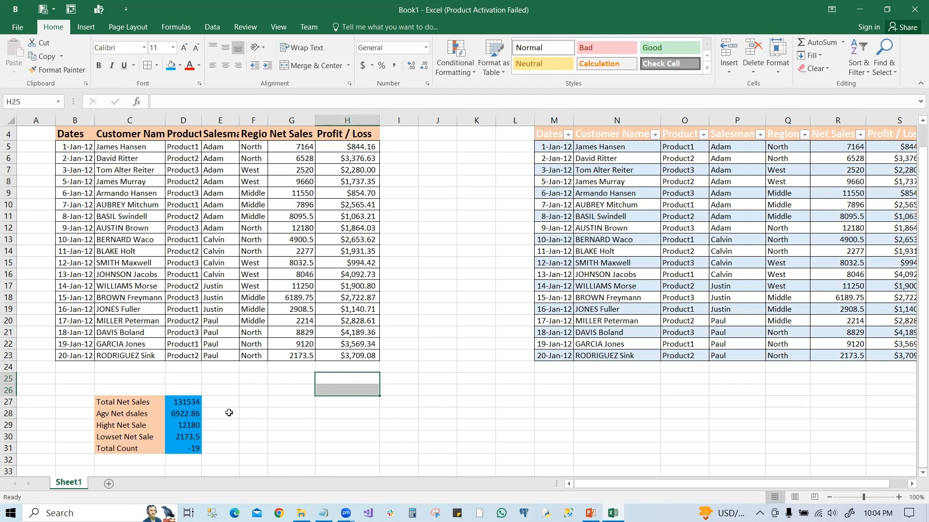
Step: Clear the formulas from the summary value cells D27:D31, keeping their fill
drag(186, 402, 188, 444)
key(Delete)
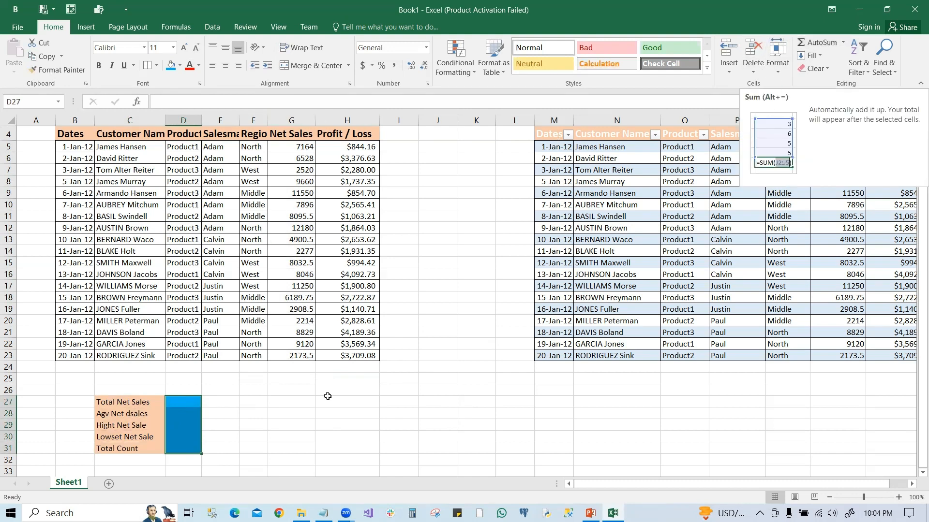
key(Down)
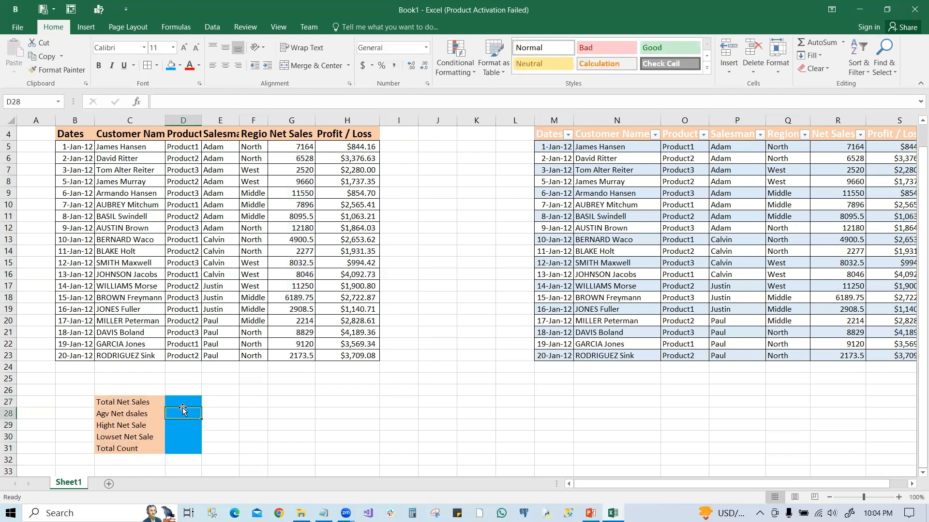
Step: Calculate the total net sales in D27 with the AutoSum Sum function over G5:G23
click(183, 403)
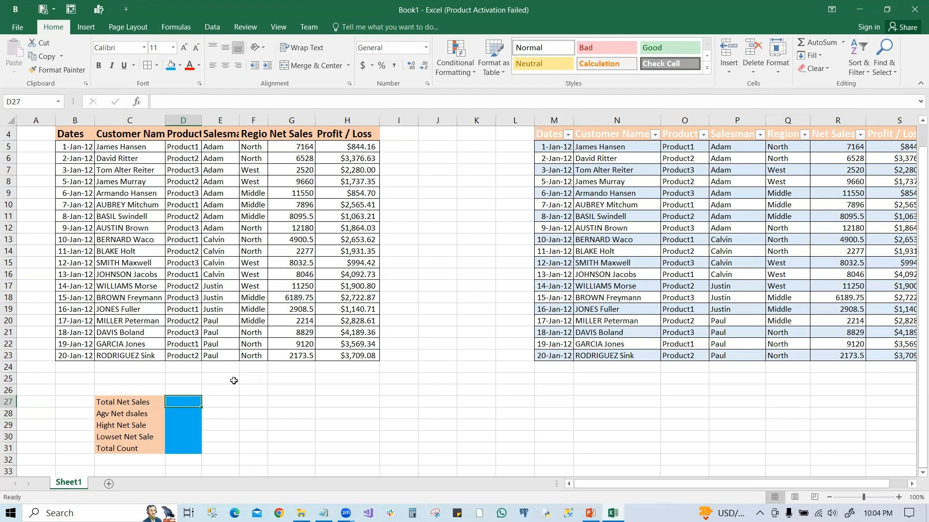
click(843, 43)
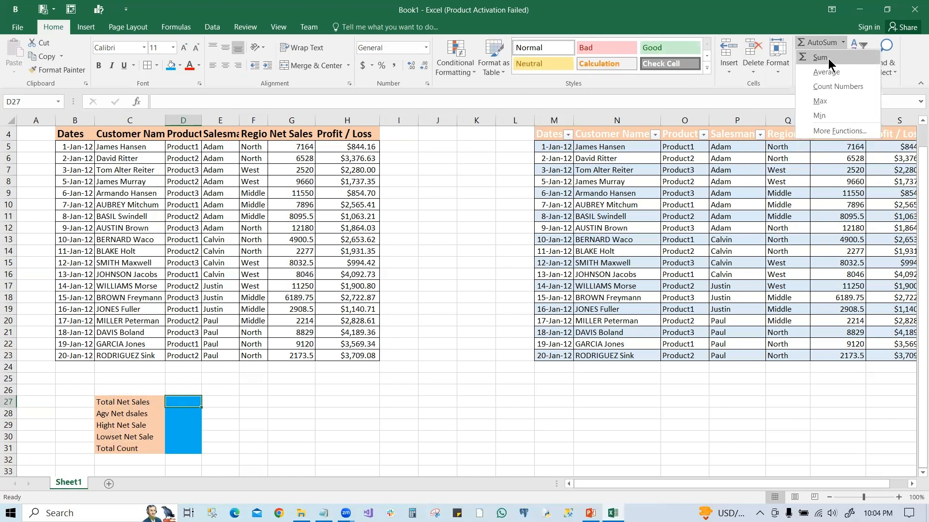
click(828, 59)
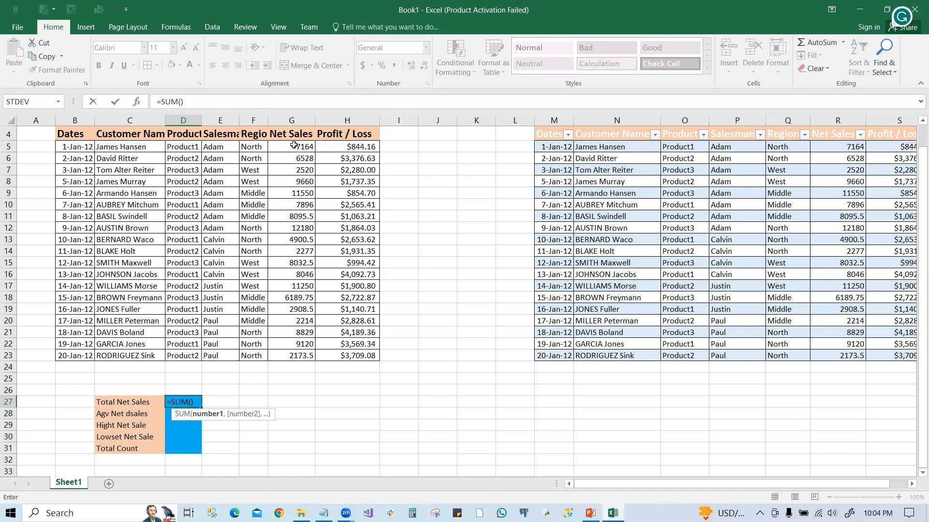
drag(294, 146, 285, 351)
key(Return)
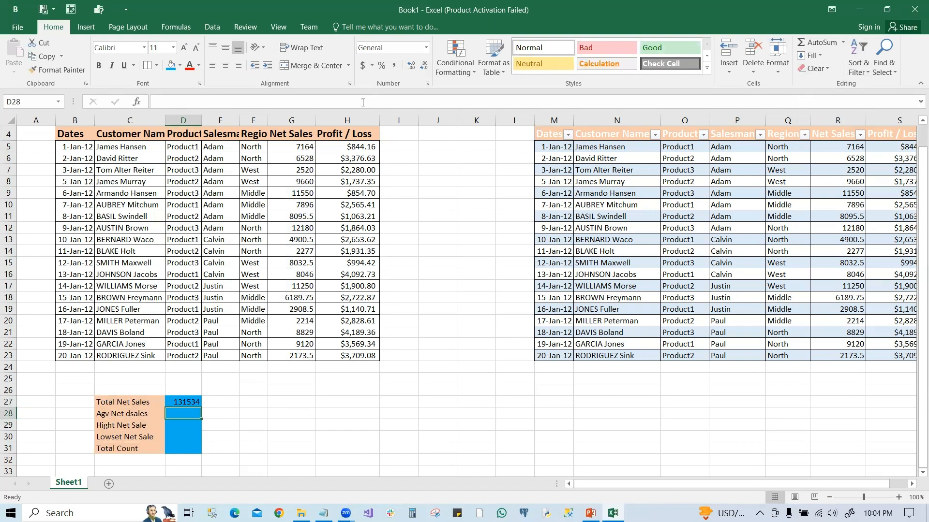
click(843, 42)
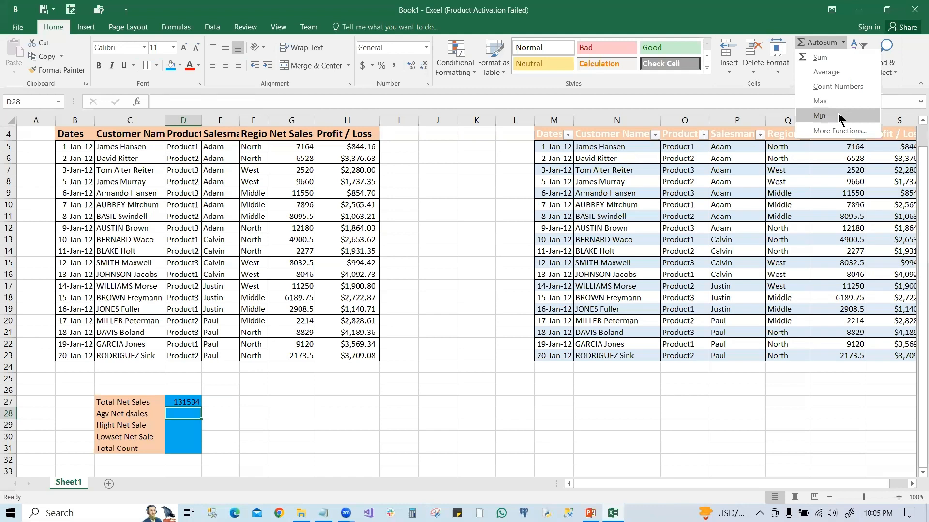
click(180, 448)
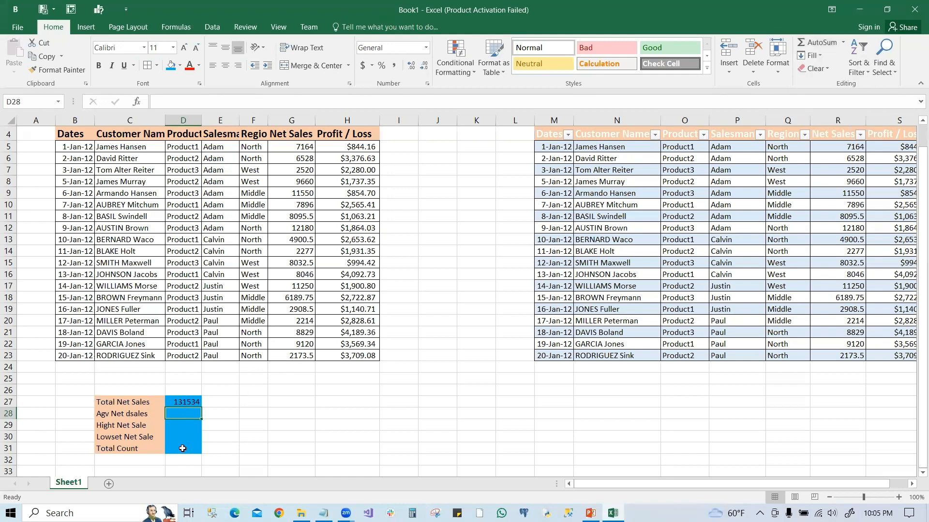
Step: Count the net sales entries in D31 with AutoSum's Count Numbers function over G5:G23
click(183, 448)
text(=)
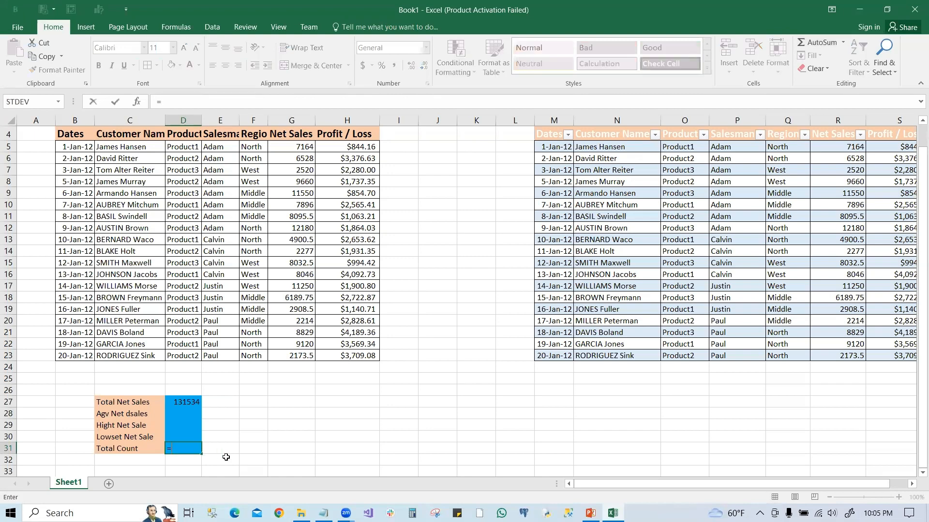
key(BackSpace)
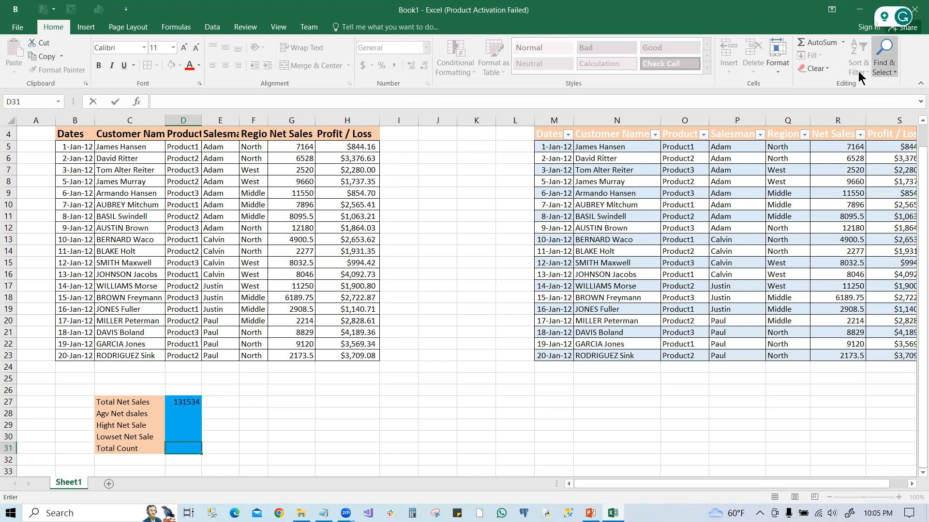
click(843, 44)
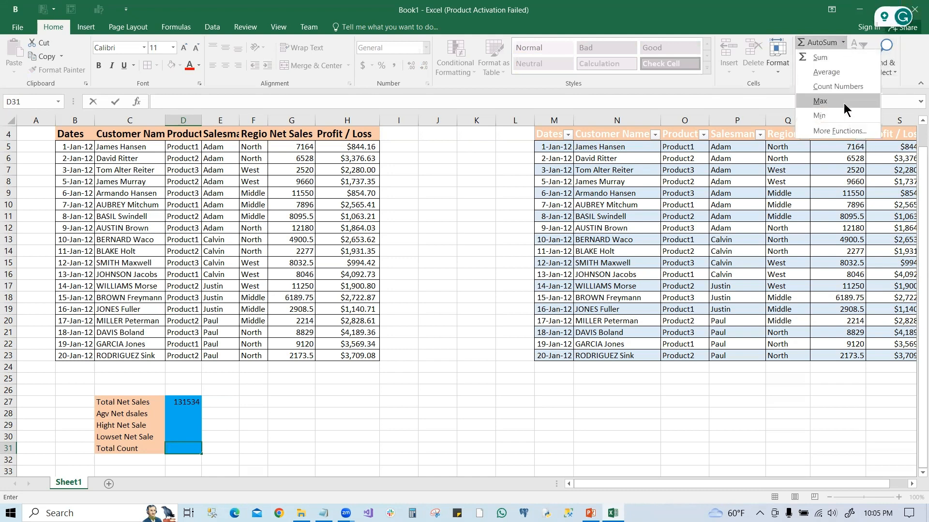
key(Escape)
key(Escape)
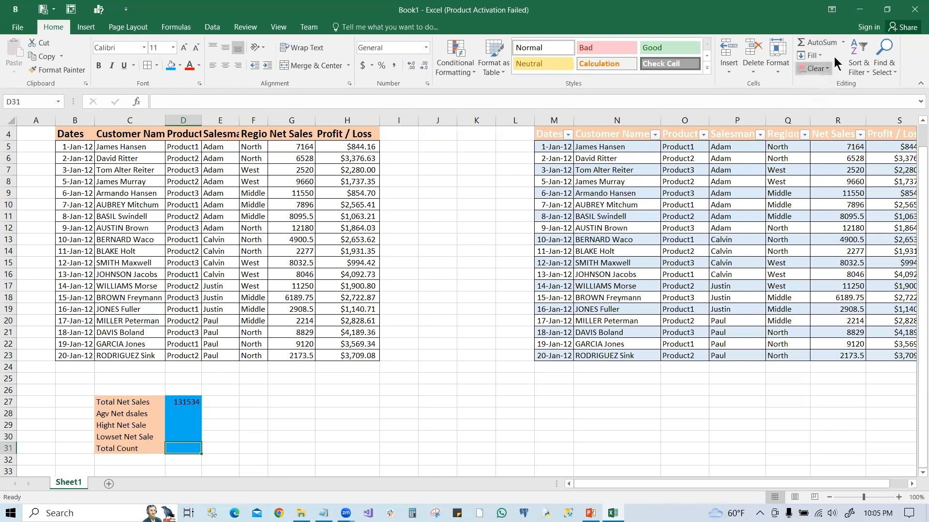
click(843, 43)
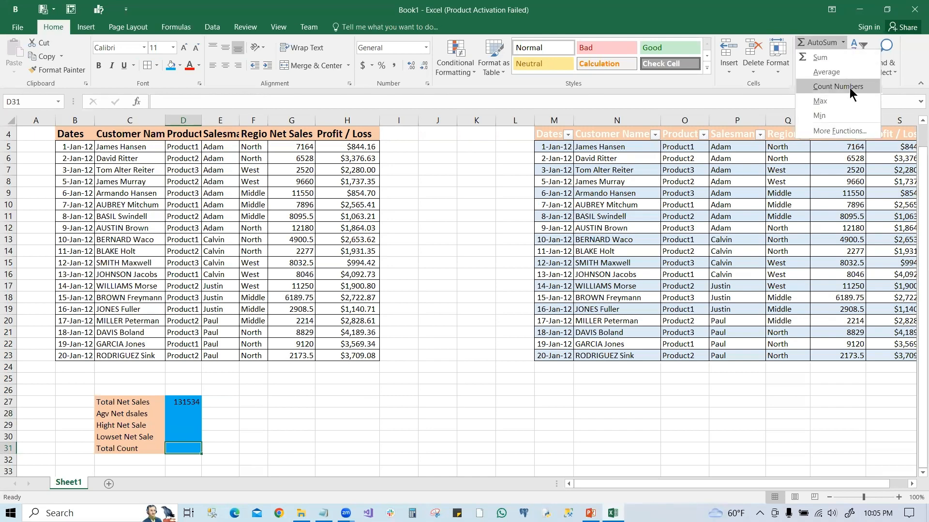
click(848, 86)
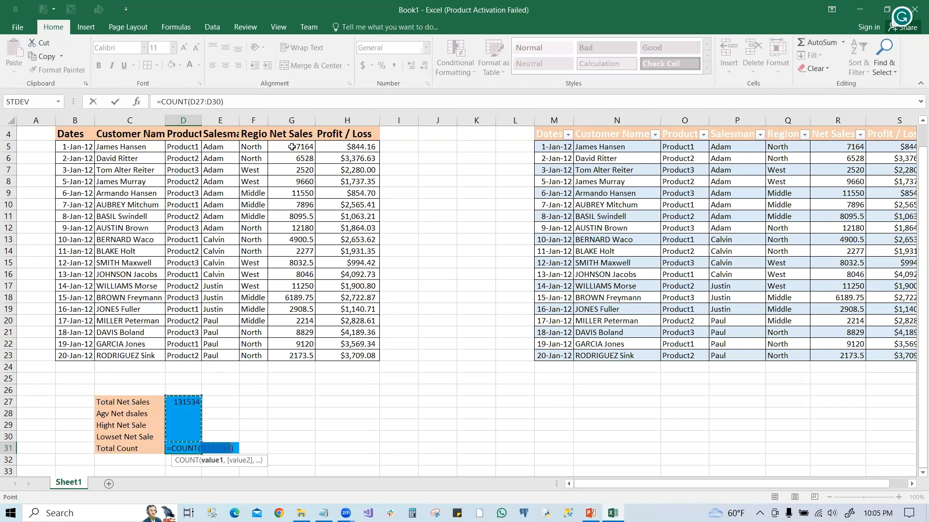
drag(292, 147, 295, 355)
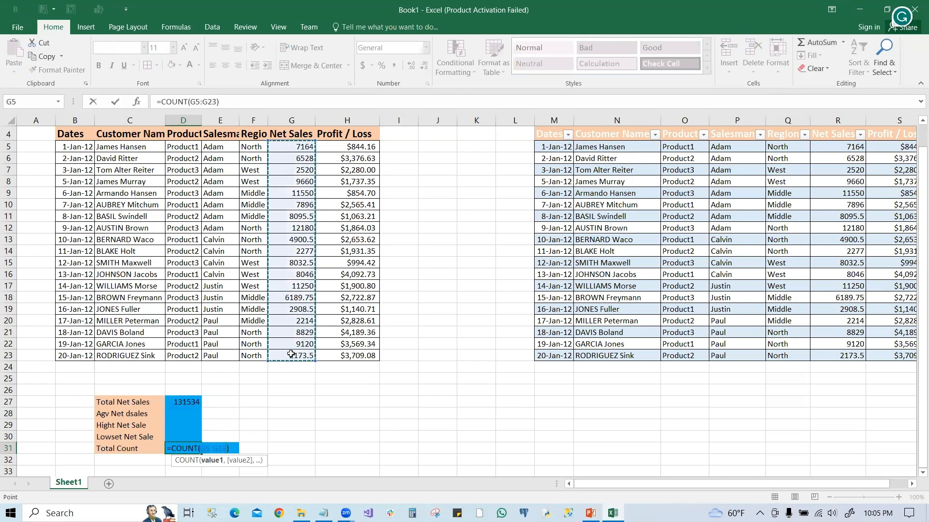
key(Return)
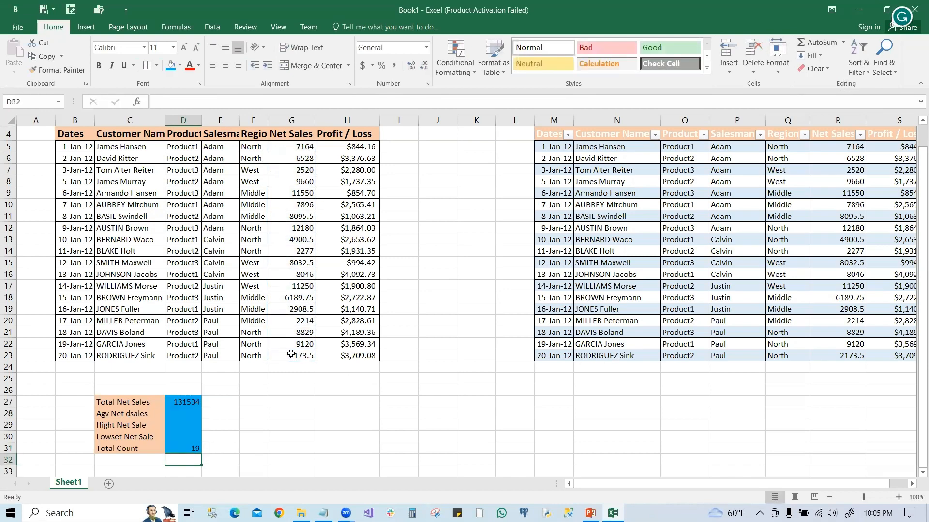
click(472, 438)
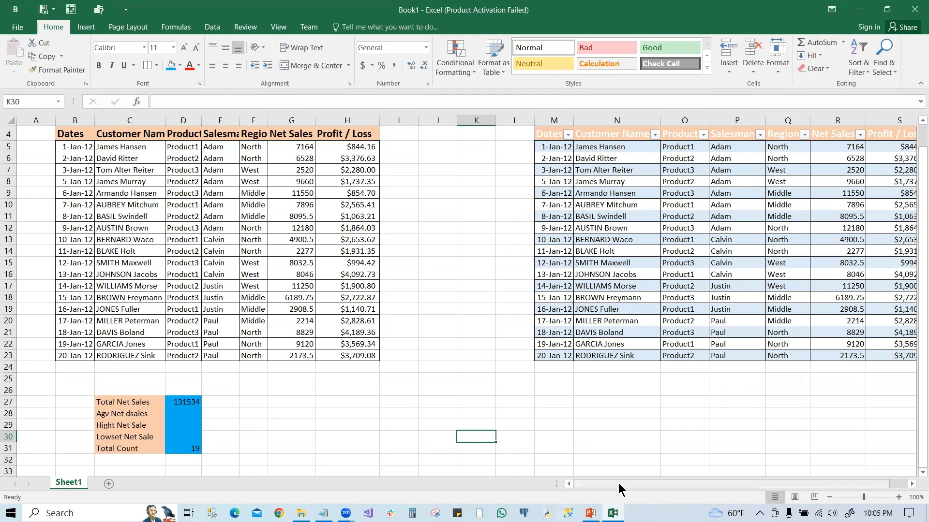
drag(619, 484, 643, 482)
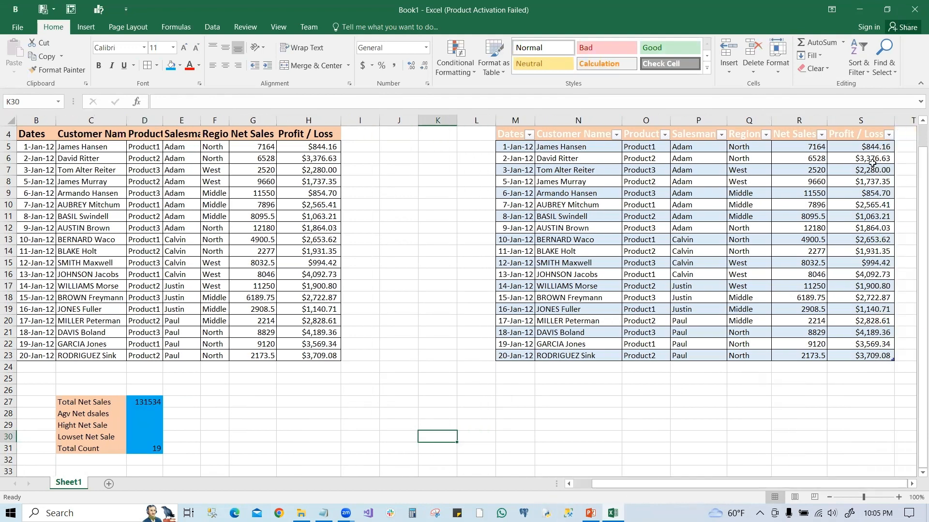
click(703, 401)
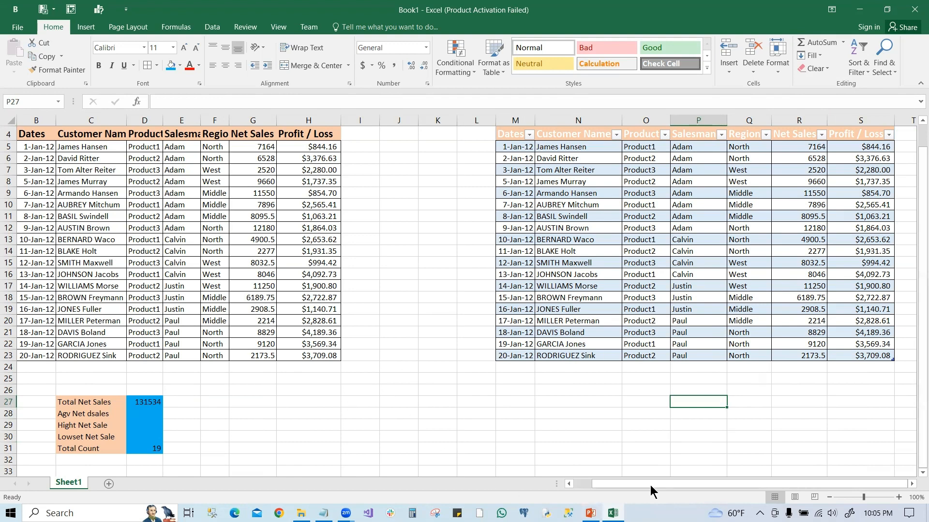
drag(650, 486, 600, 485)
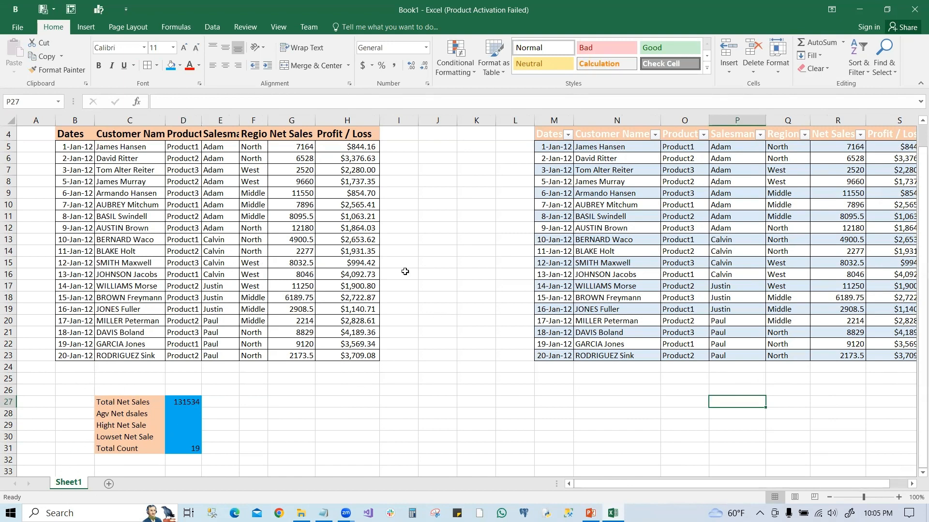
Step: Rename the worksheet Sheet1 as Data01
right_click(67, 483)
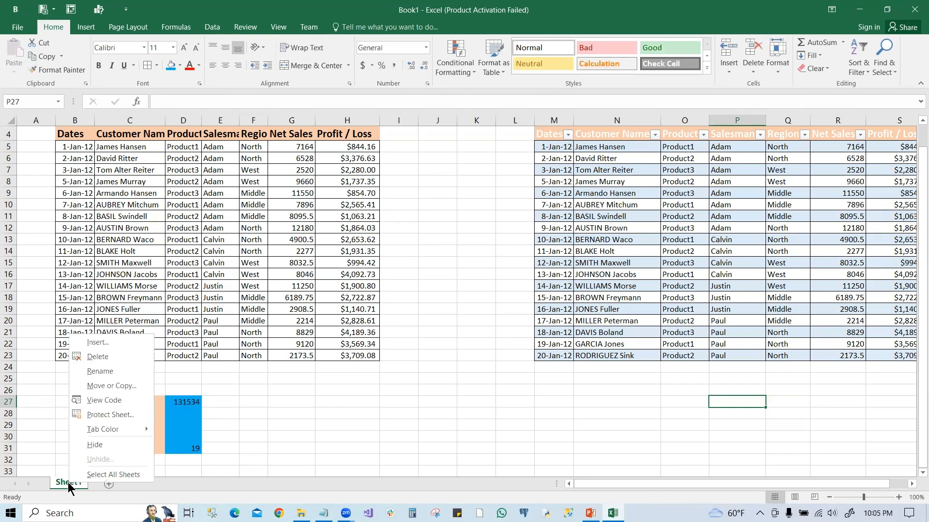
click(114, 372)
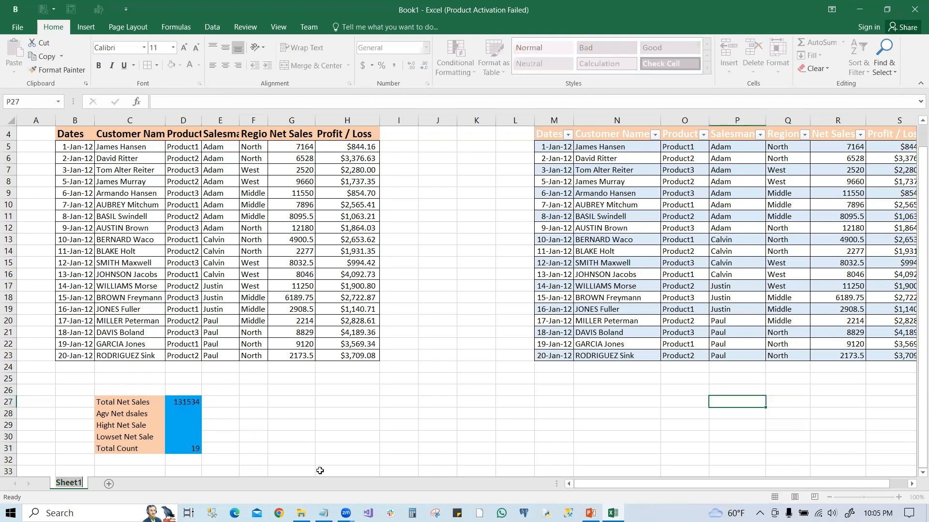
text(Da)
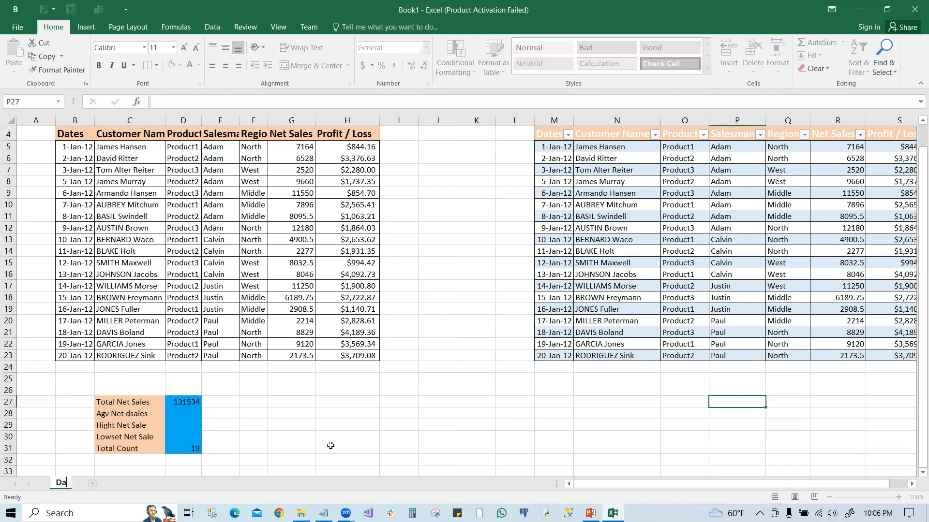
text(ta01)
click(298, 424)
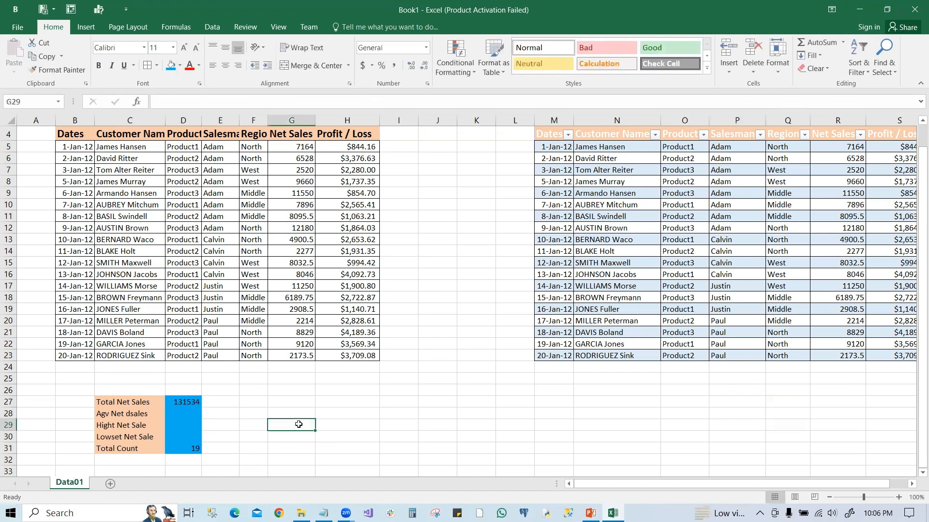
Step: Add three new blank worksheets after Data01
click(110, 484)
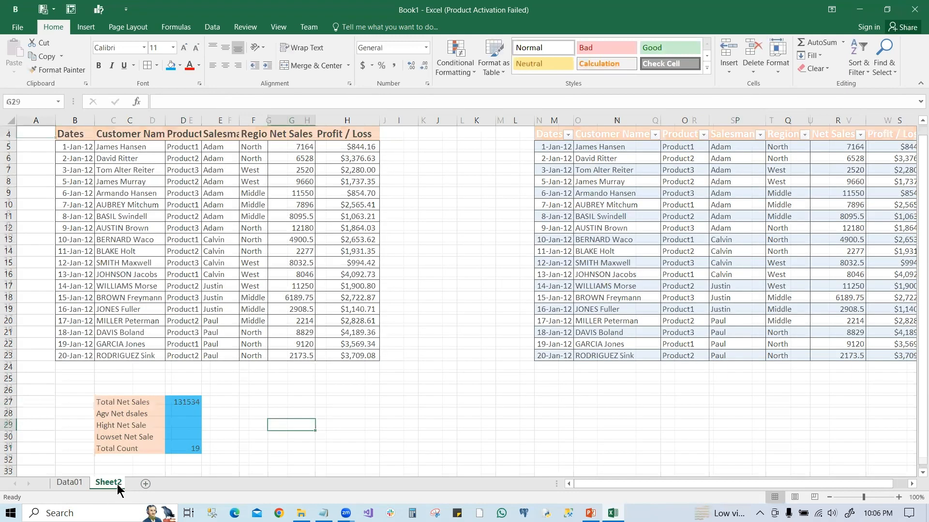
click(145, 485)
click(183, 485)
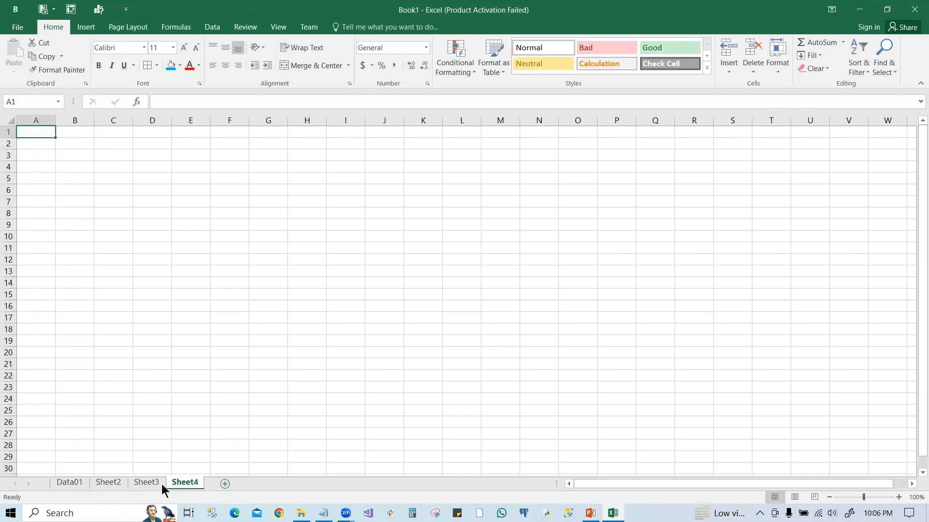
Step: Rename the worksheet Sheet2 as Data02
right_click(114, 484)
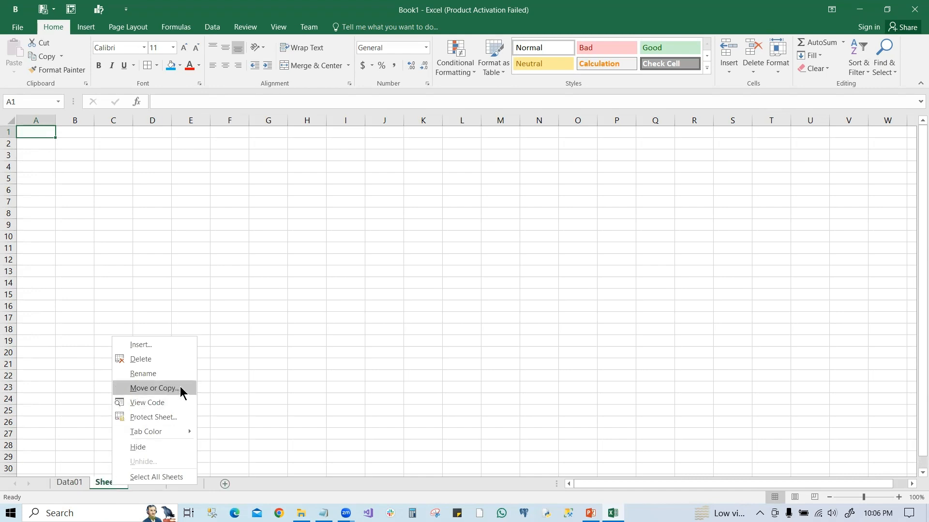
click(164, 375)
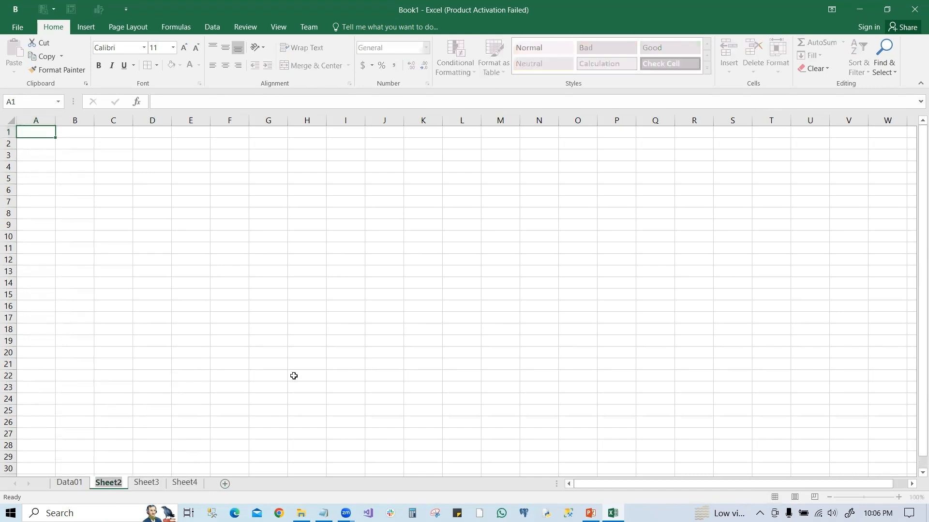
text(Data)
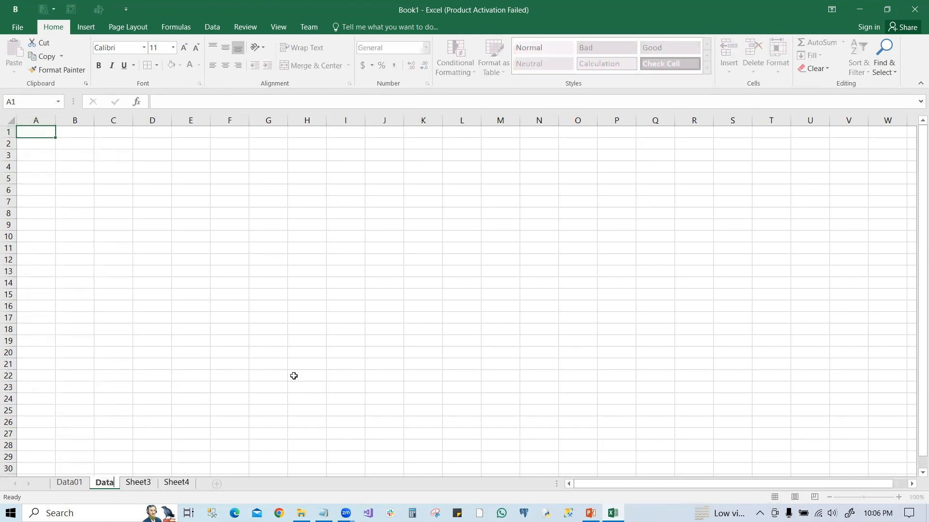
text(02)
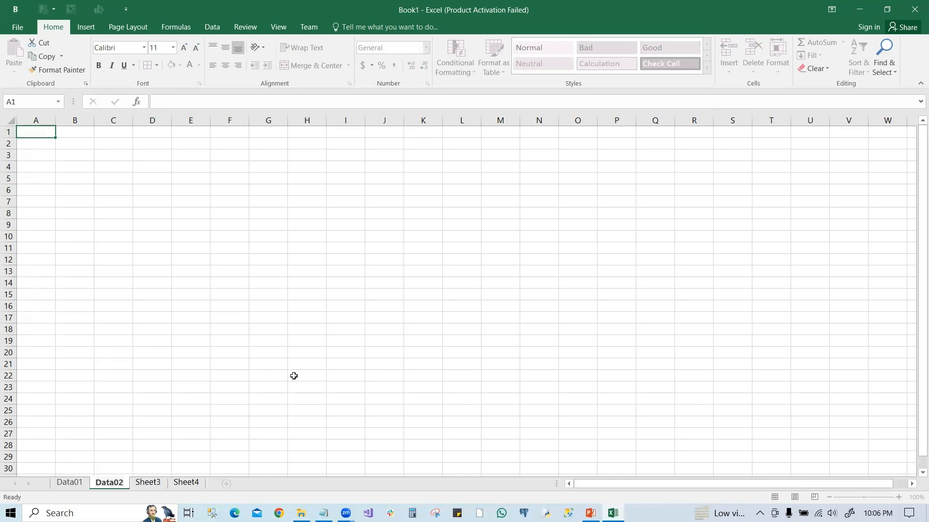
click(300, 371)
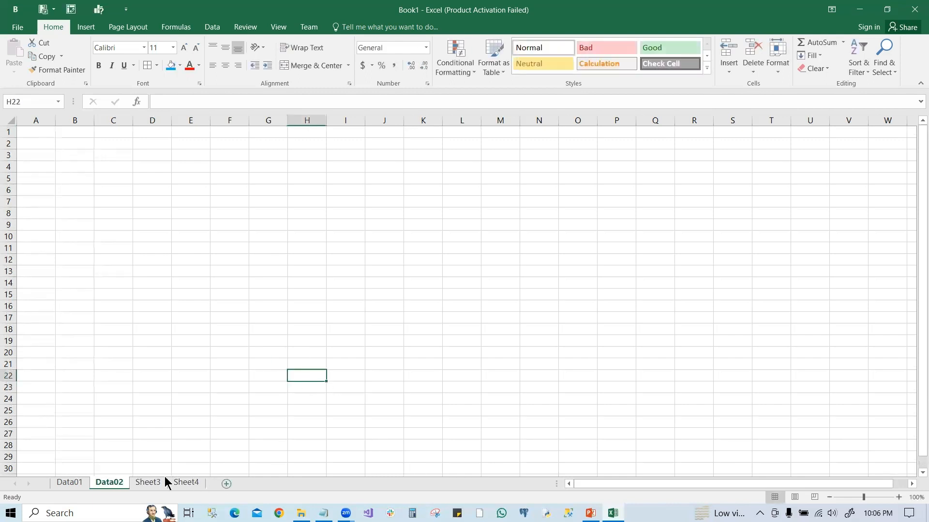
Step: Move the Data02 sheet ahead of Data01, and restore the order with Data01 first
drag(111, 488, 64, 487)
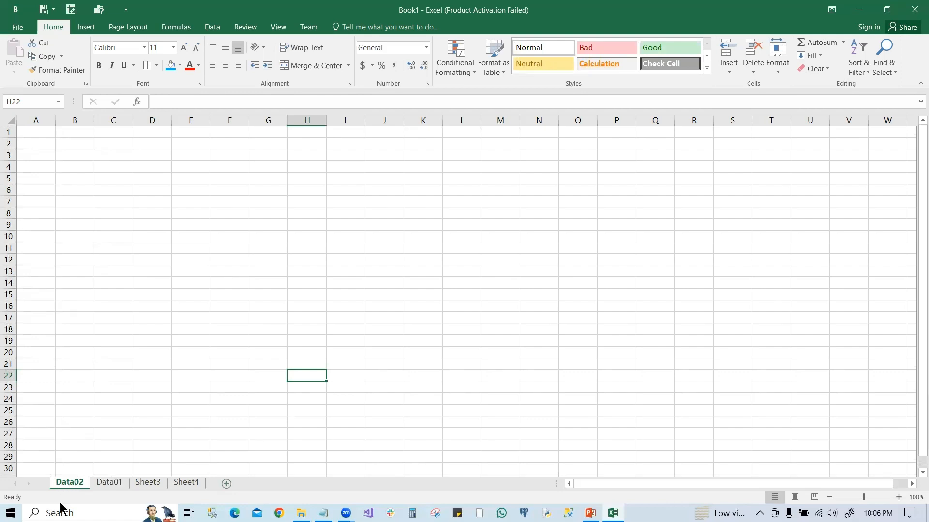
click(114, 483)
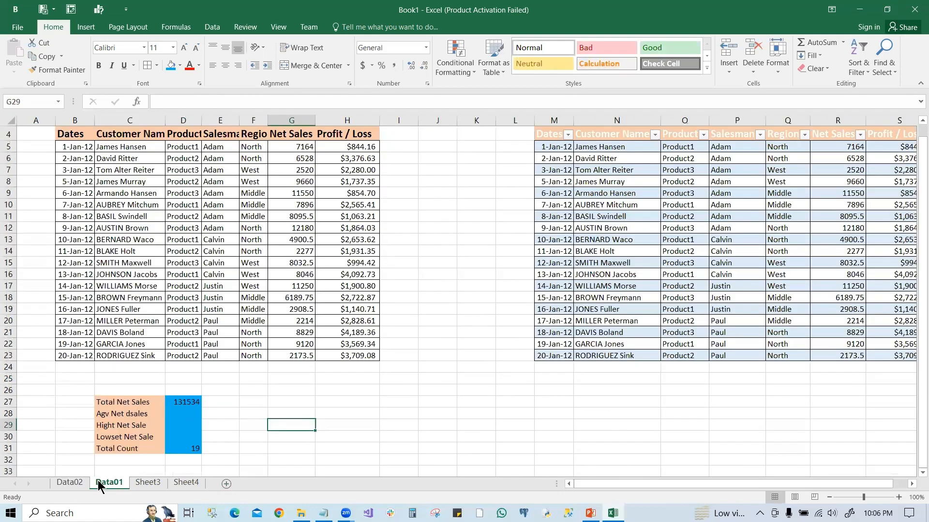
drag(72, 482, 63, 484)
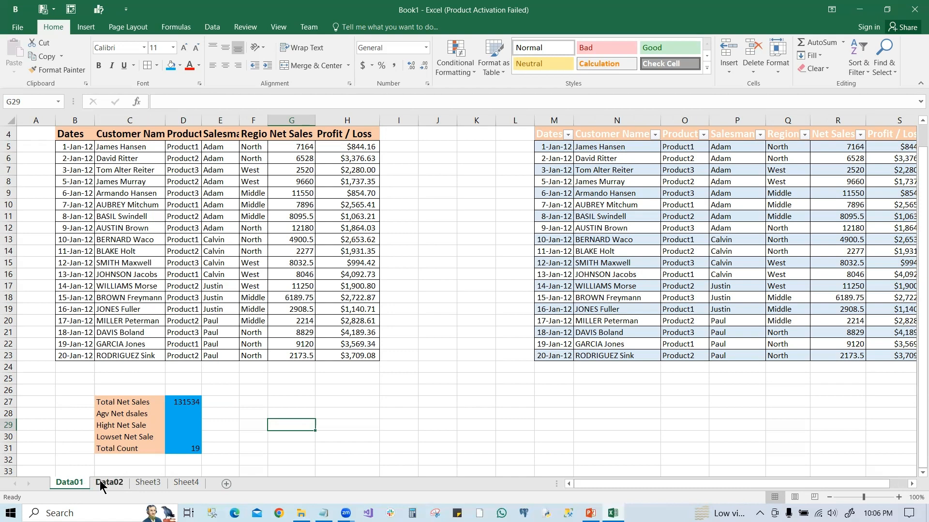
Step: Colour the Data01 sheet tab standard Red and the Data02 sheet tab standard Yellow
right_click(78, 484)
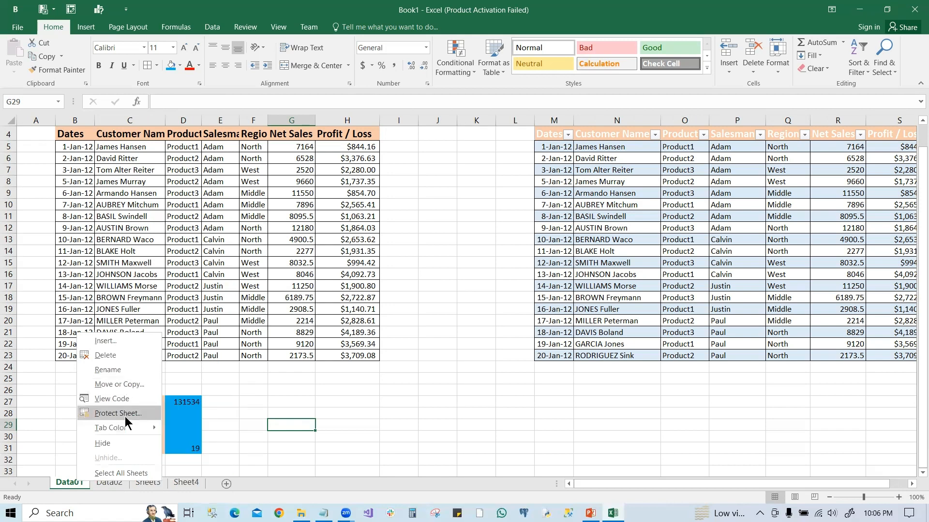
mouse_move(127, 428)
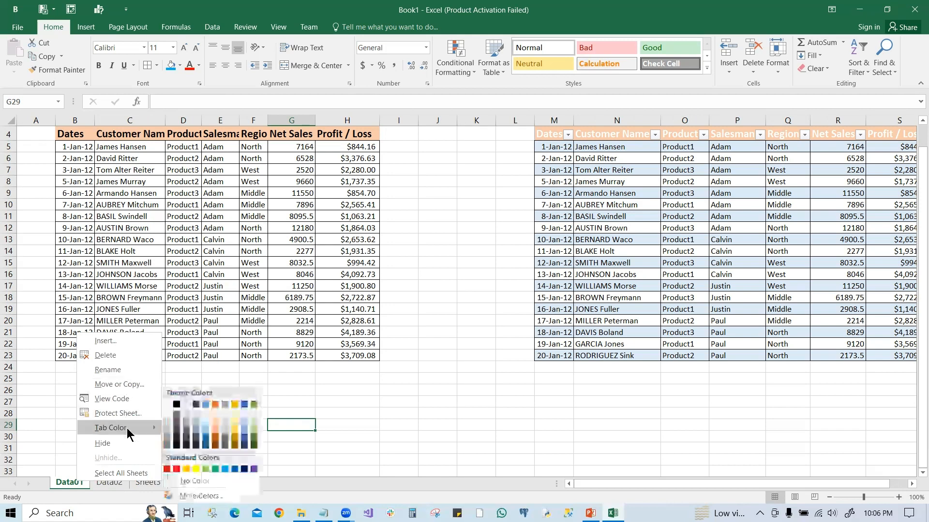
click(176, 469)
right_click(105, 483)
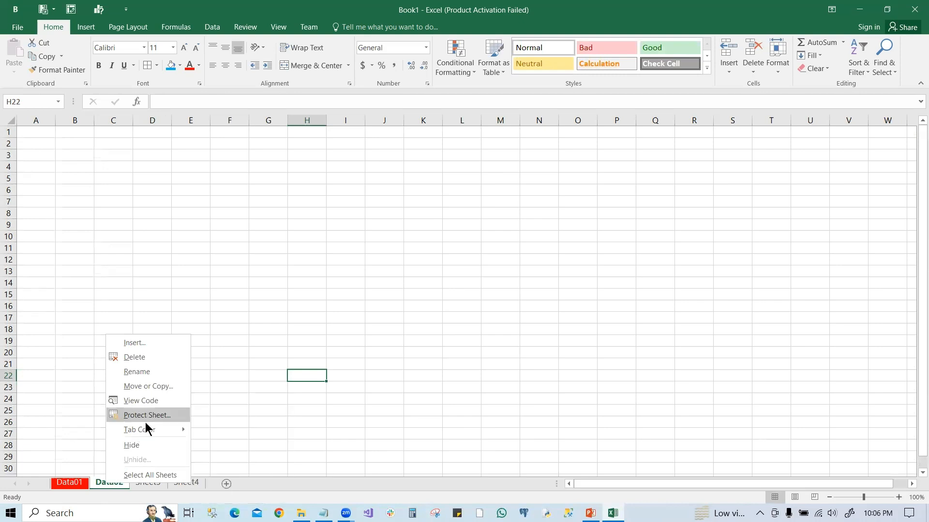
mouse_move(145, 430)
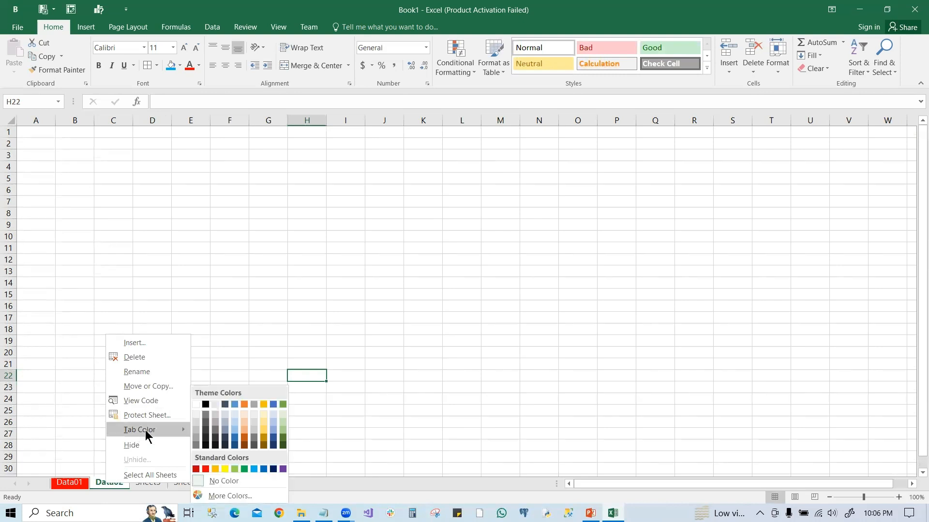
click(225, 469)
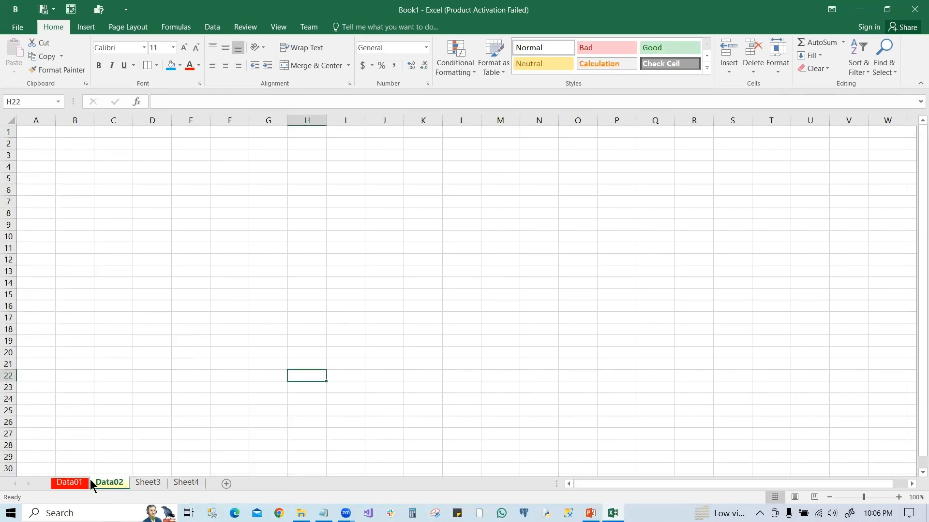
click(70, 482)
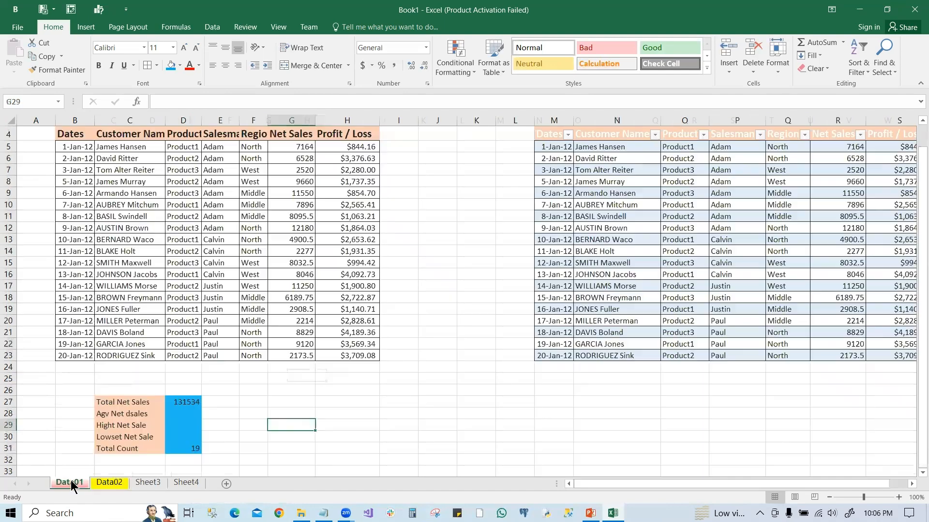
click(111, 483)
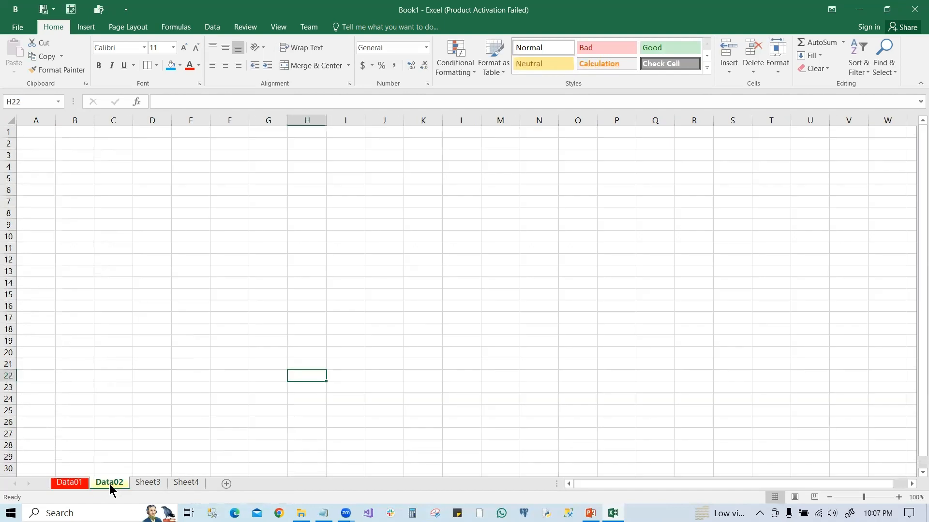
click(150, 486)
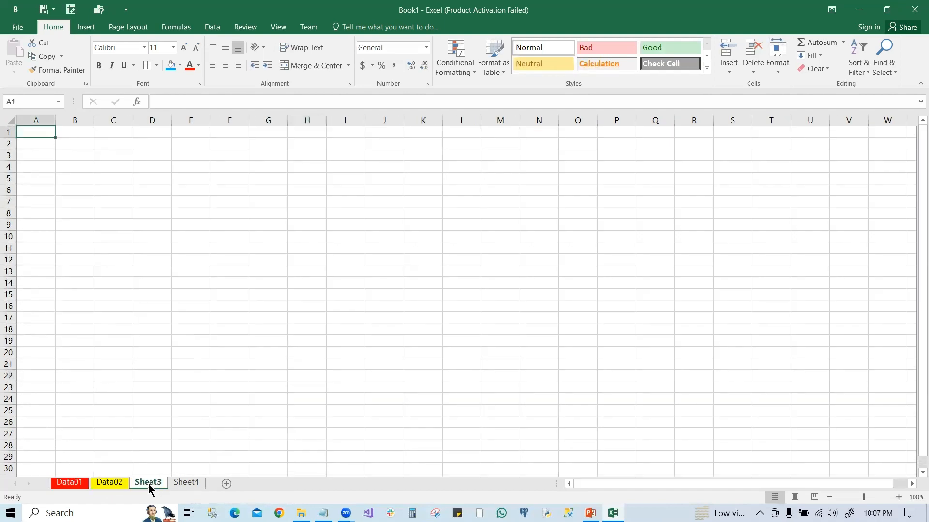
click(109, 483)
click(75, 484)
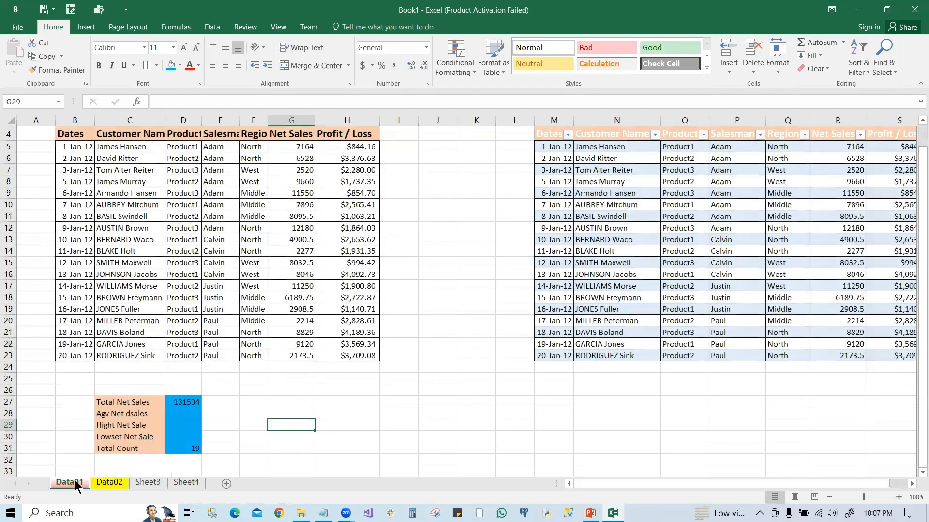
Step: Hide the worksheet Sheet3
right_click(147, 484)
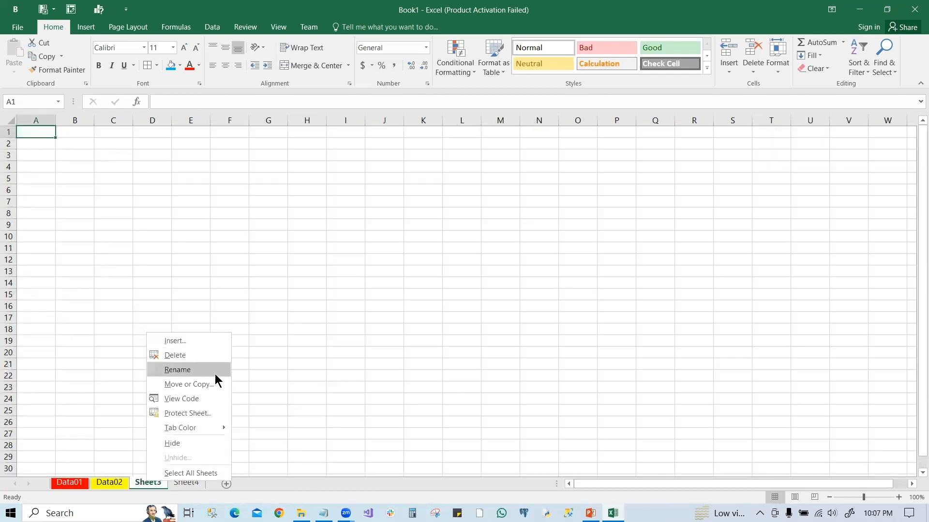
click(199, 444)
right_click(151, 483)
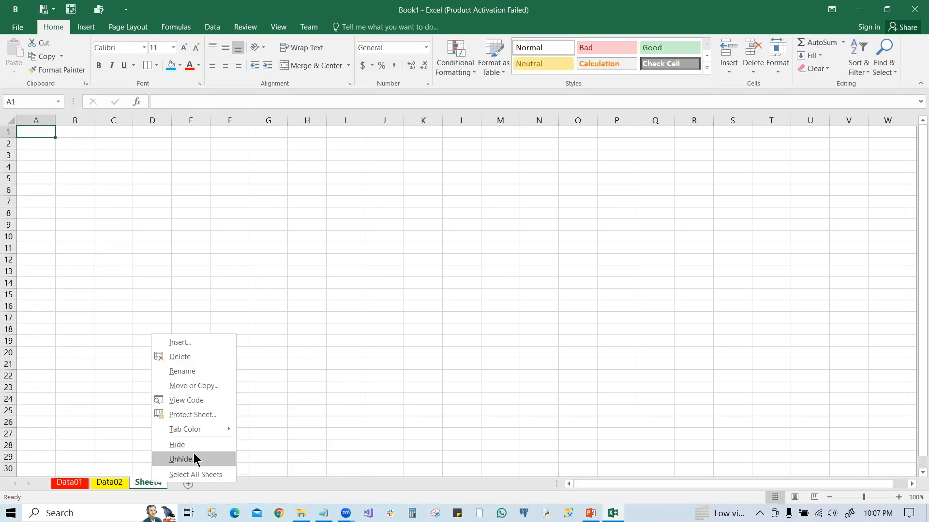
click(325, 413)
click(124, 415)
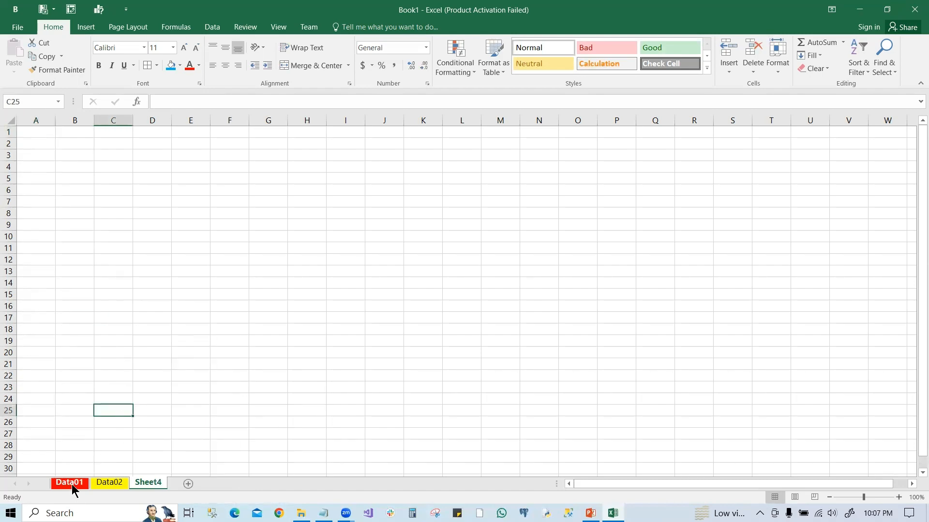
Step: View the list of hidden sheets from the Data01 sheet, and close it without unhiding any
right_click(70, 484)
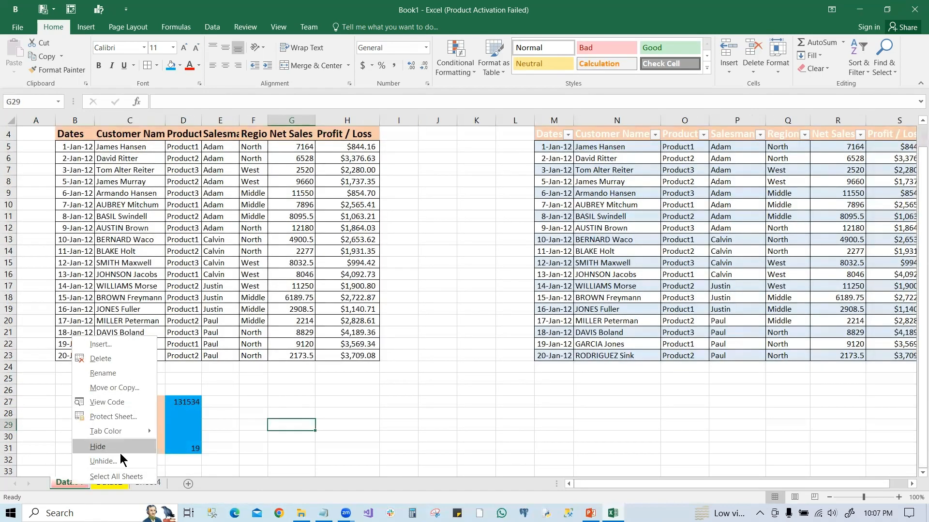
click(106, 463)
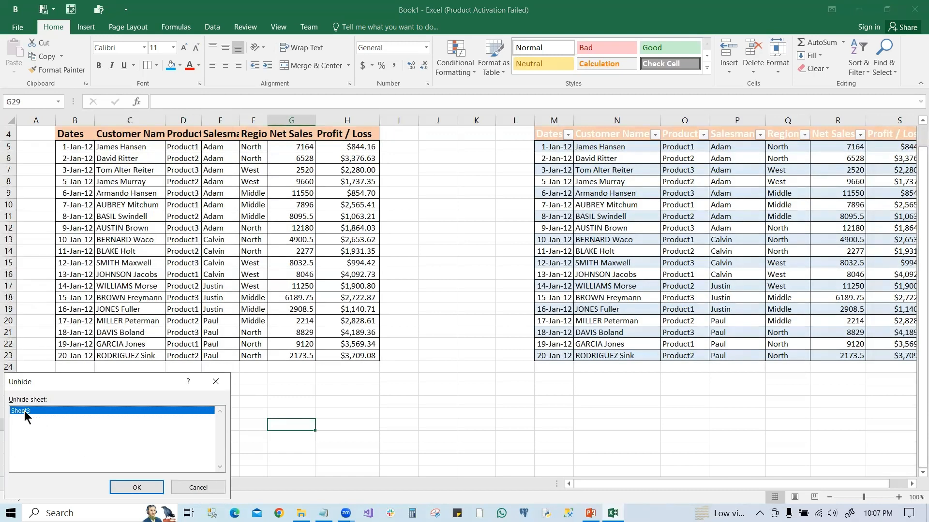
click(216, 382)
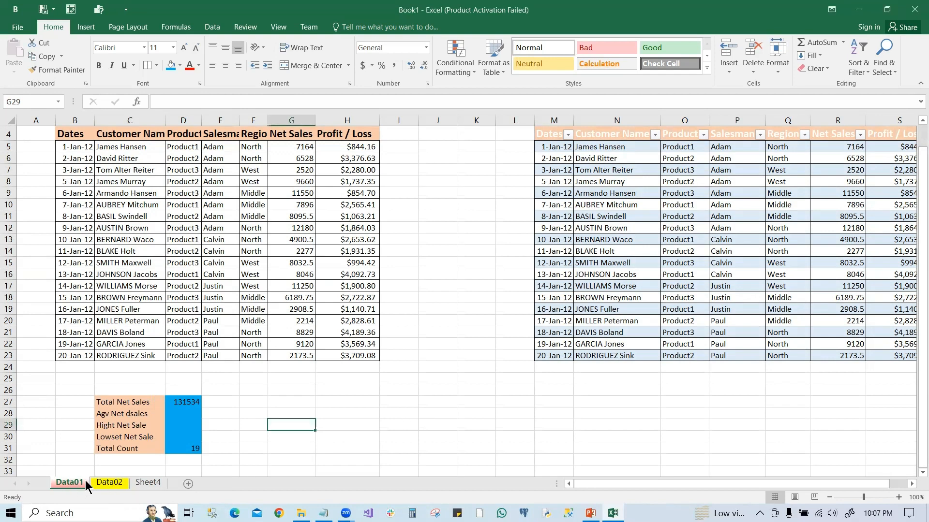
scroll(480, 358, up, 1)
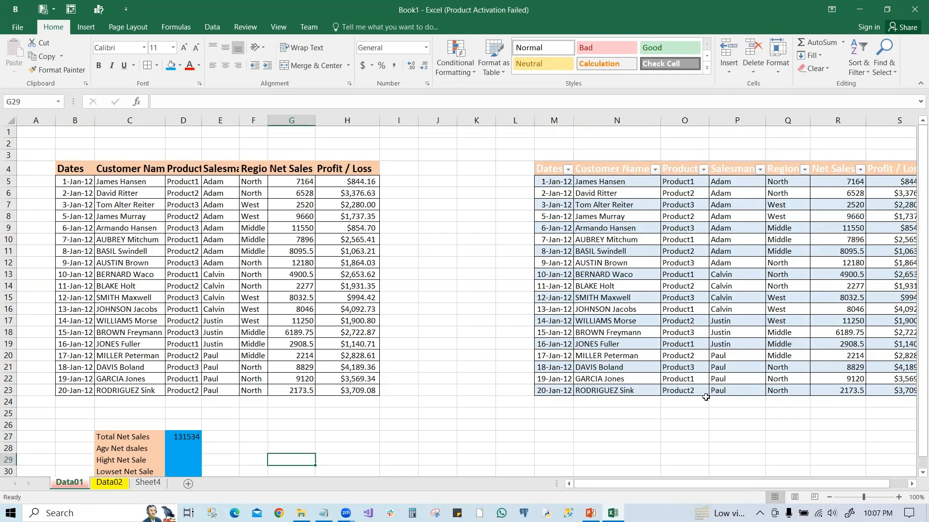
scroll(705, 397, down, 1)
scroll(705, 397, up, 1)
drag(77, 167, 341, 394)
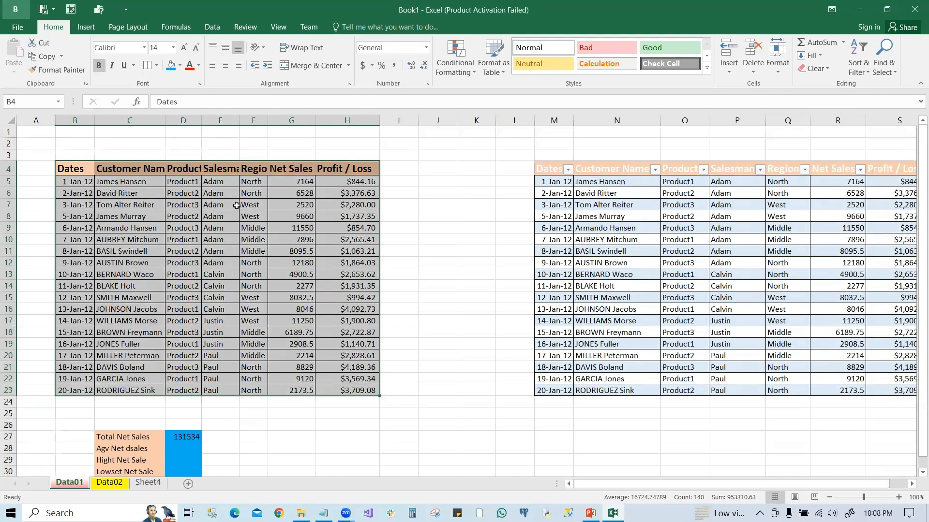
click(211, 231)
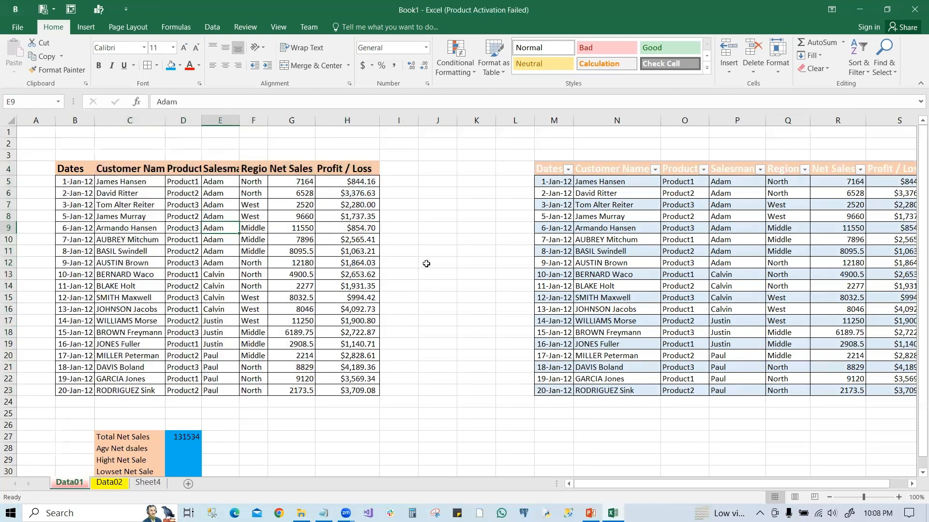
Step: Turn on filtering for the sales range starting at B4, and view the Dates column's filter options
click(864, 71)
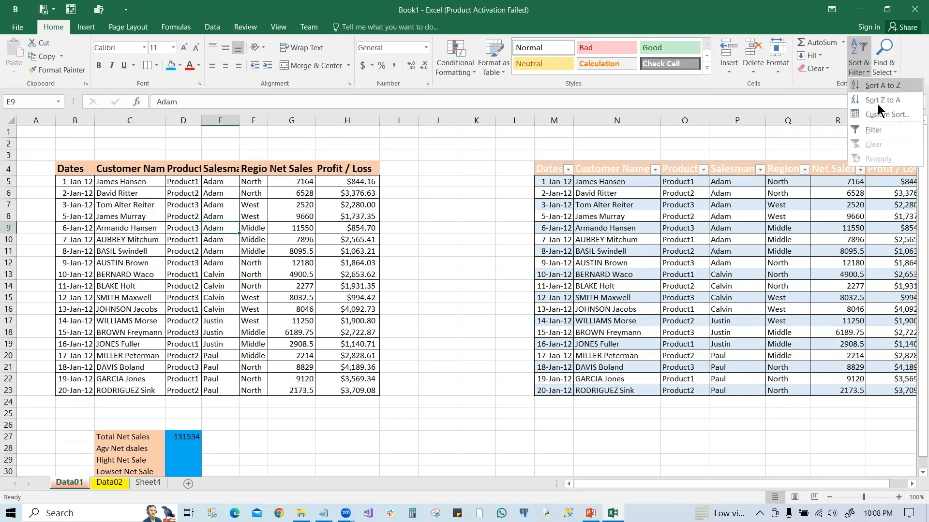
click(872, 130)
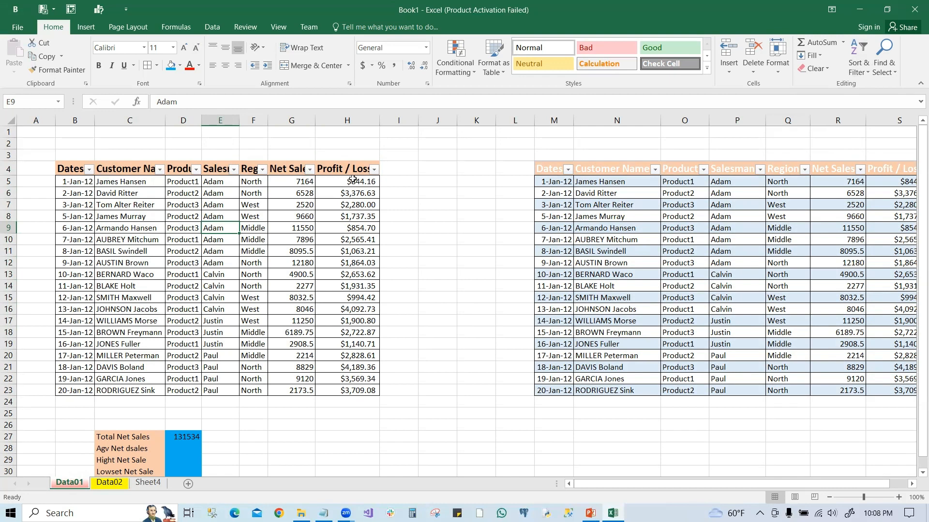
click(89, 169)
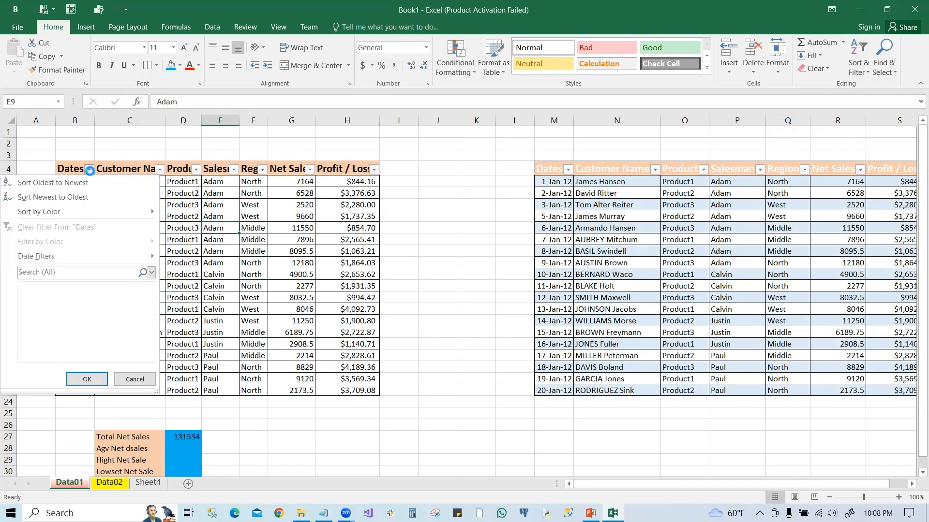
click(159, 168)
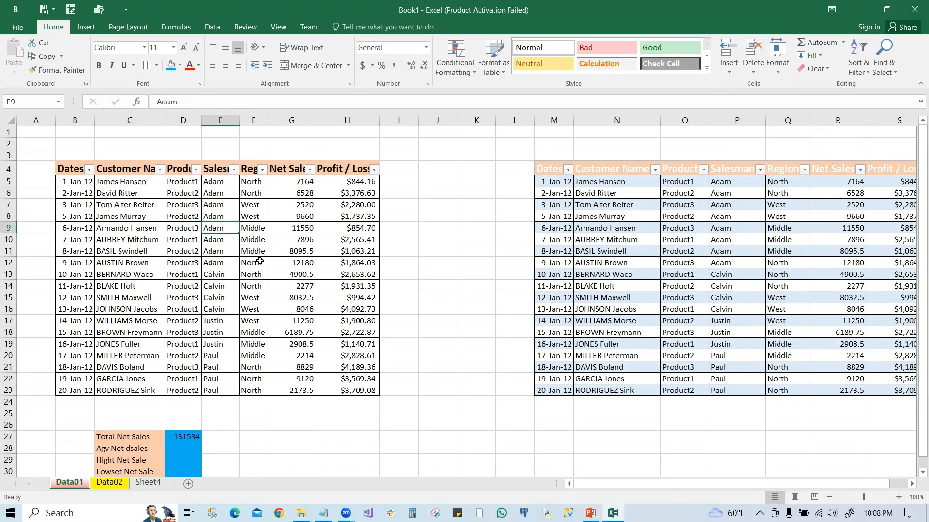
Step: Filter the sales range's Region column to show only Middle, and clear the Region filter
click(262, 170)
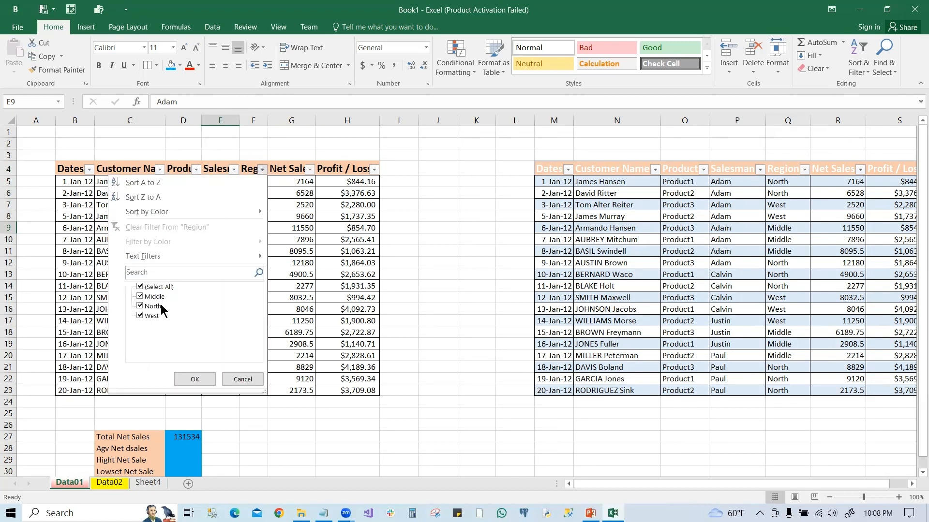
click(139, 287)
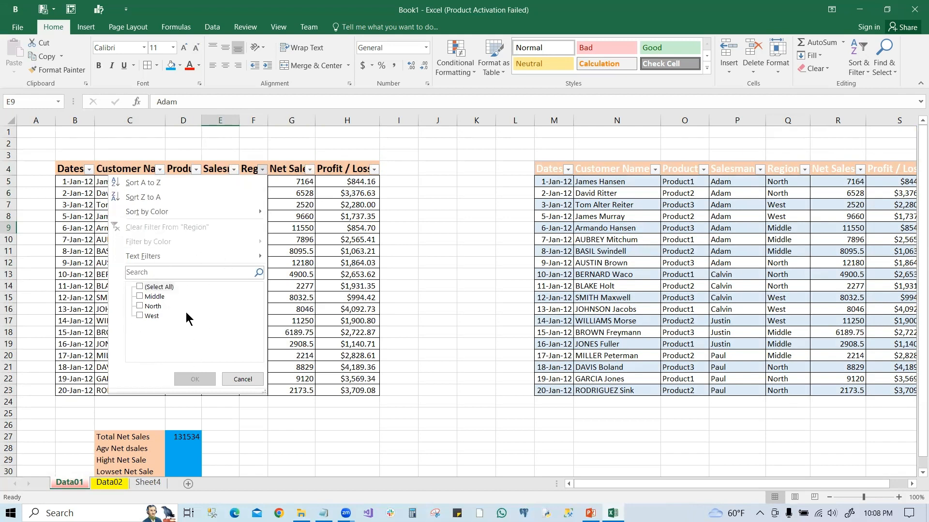
click(140, 297)
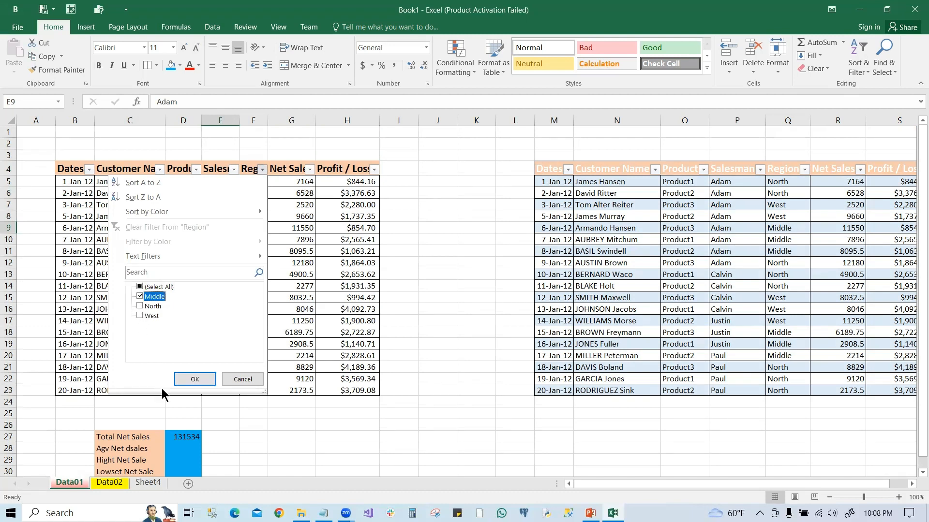
click(195, 379)
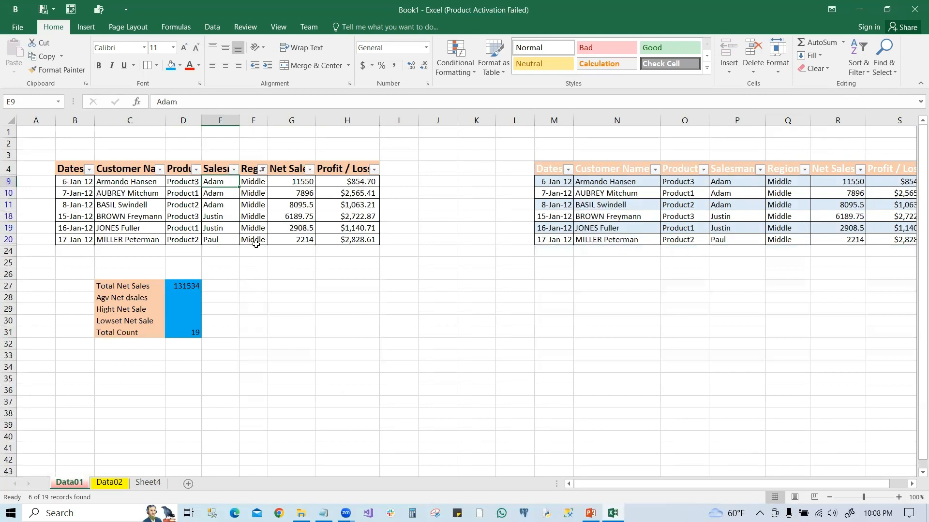
click(262, 169)
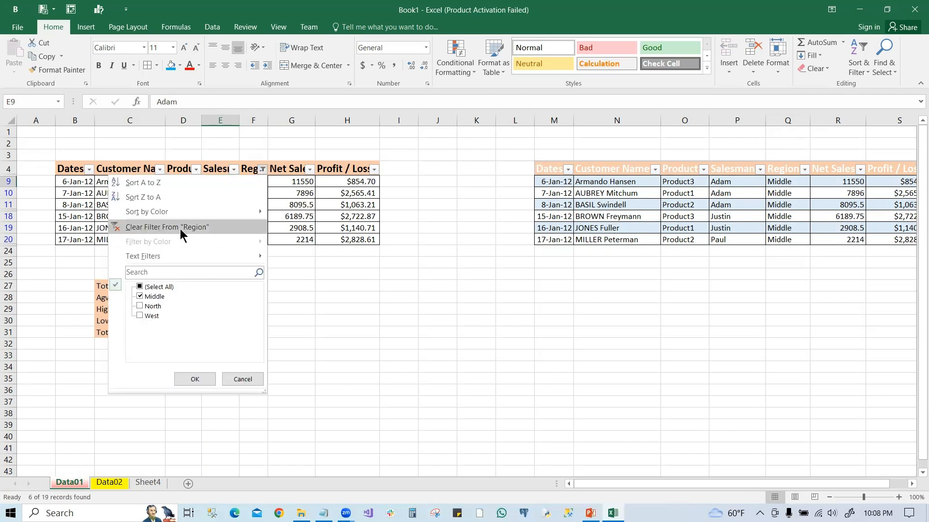
click(198, 228)
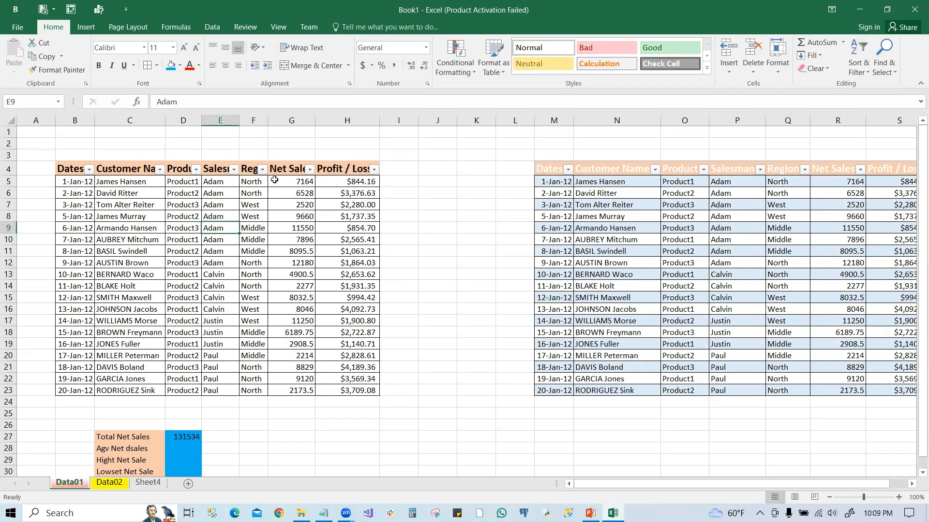
Step: View the values in the Net Sales column's filter list, and close it without filtering
click(309, 169)
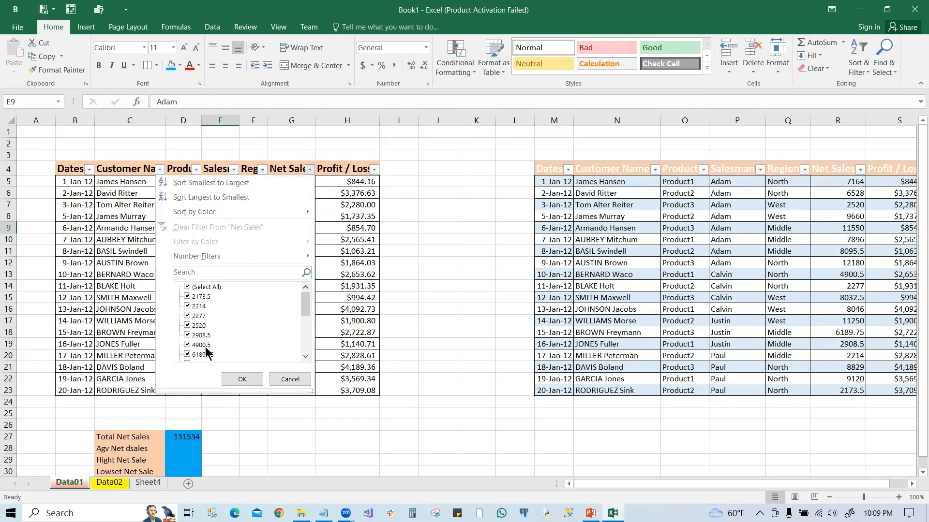
mouse_move(308, 301)
mouse_down()
mouse_move(306, 361)
mouse_move(305, 297)
mouse_up()
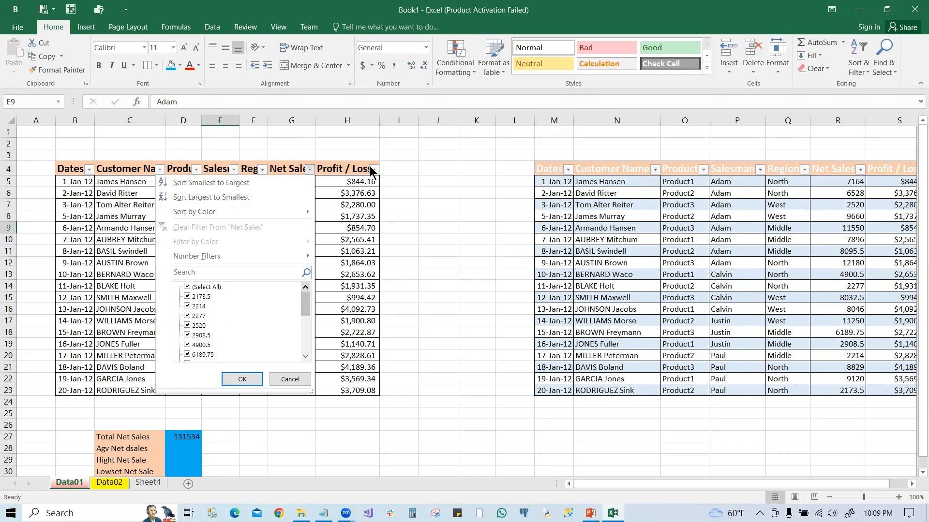
click(126, 169)
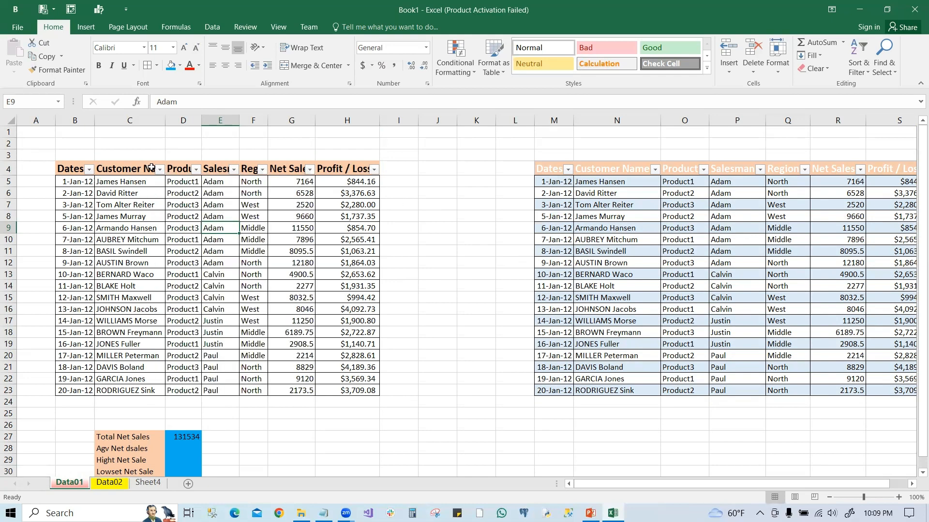
Step: Filter the Customer Name column to the first, third and fifth customers in its alphabetical list, and clear the filter
click(159, 169)
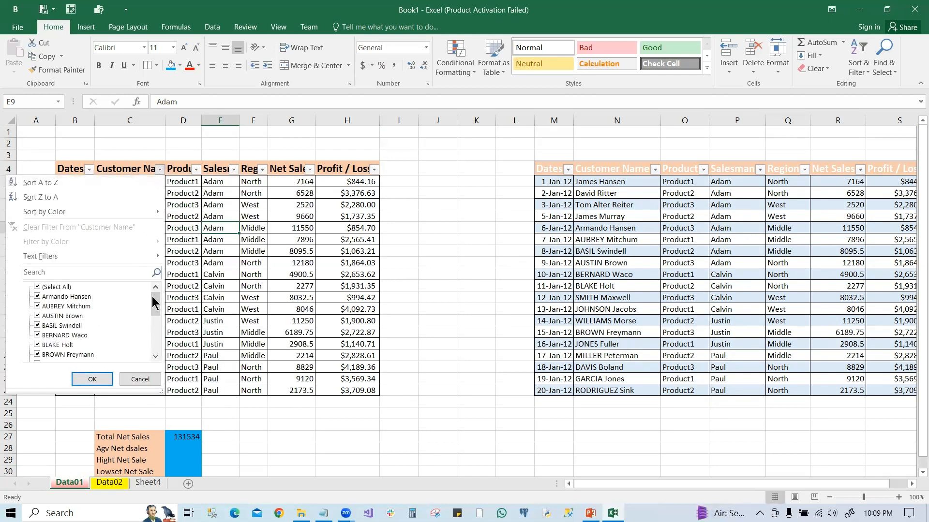
mouse_move(154, 300)
mouse_down()
mouse_move(156, 339)
mouse_move(156, 302)
mouse_up()
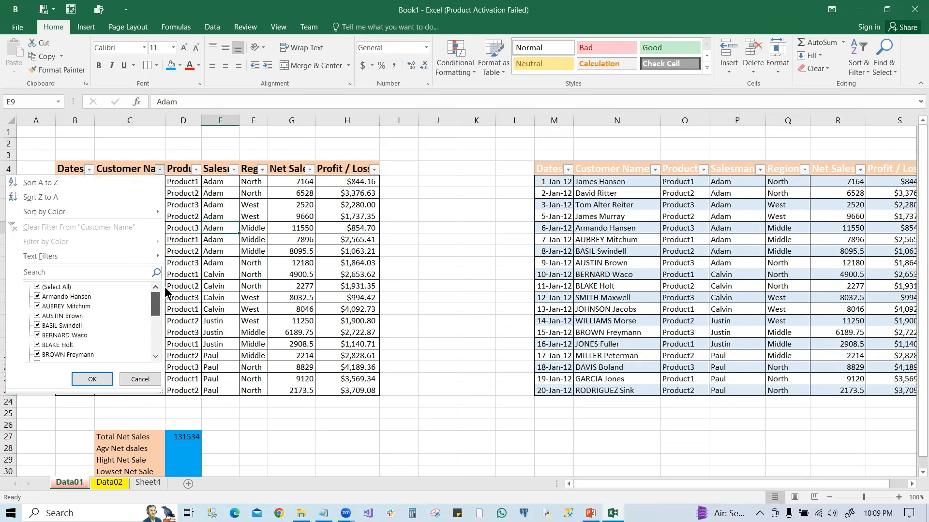
click(37, 287)
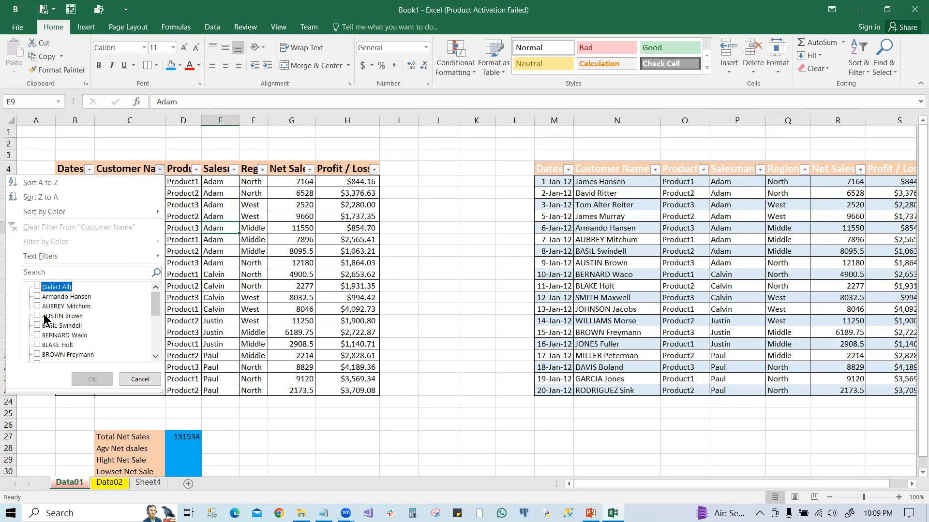
click(38, 295)
click(37, 316)
click(39, 336)
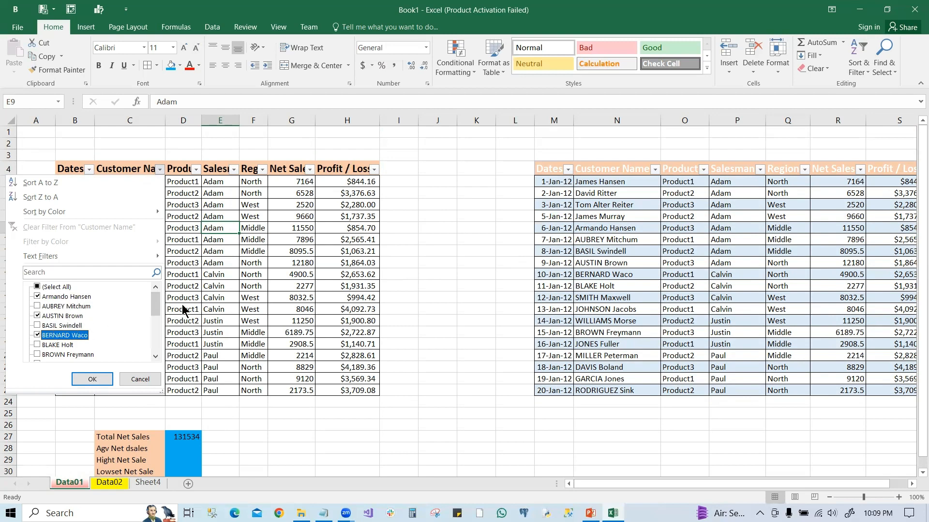
click(92, 380)
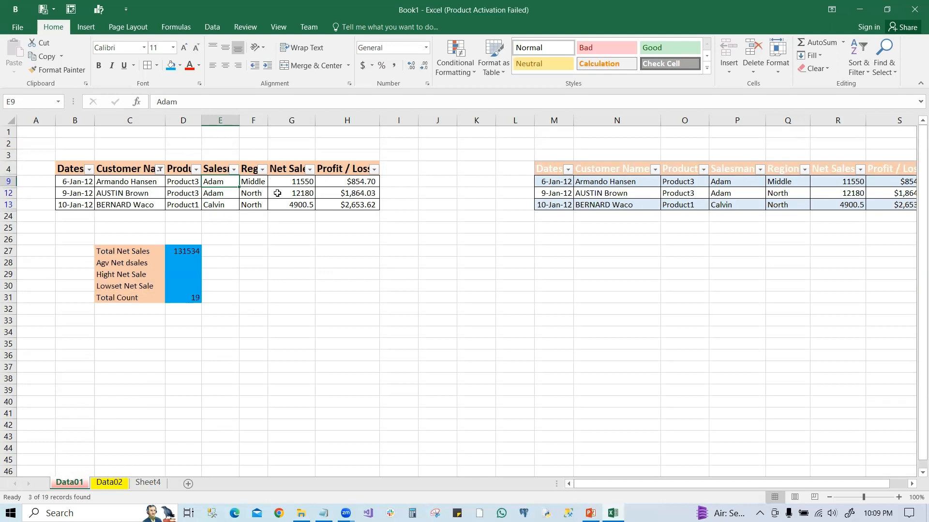
click(860, 60)
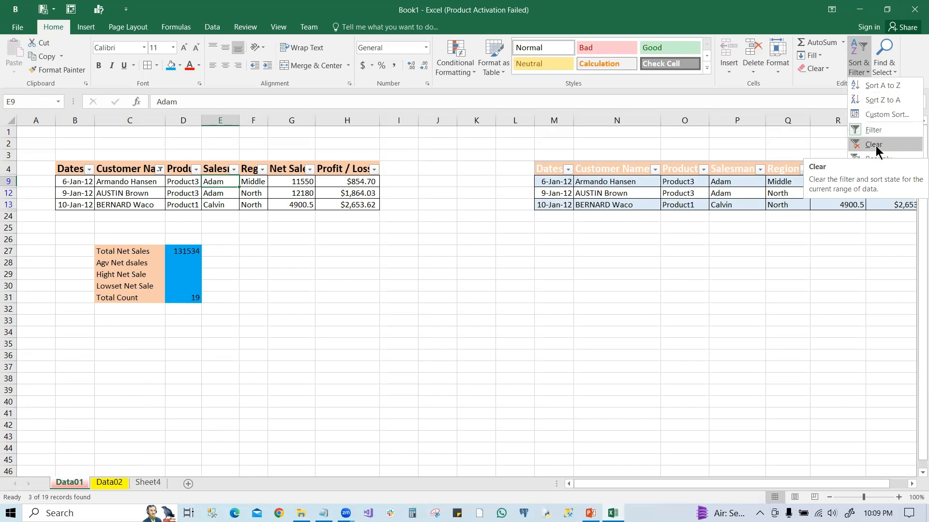
click(875, 146)
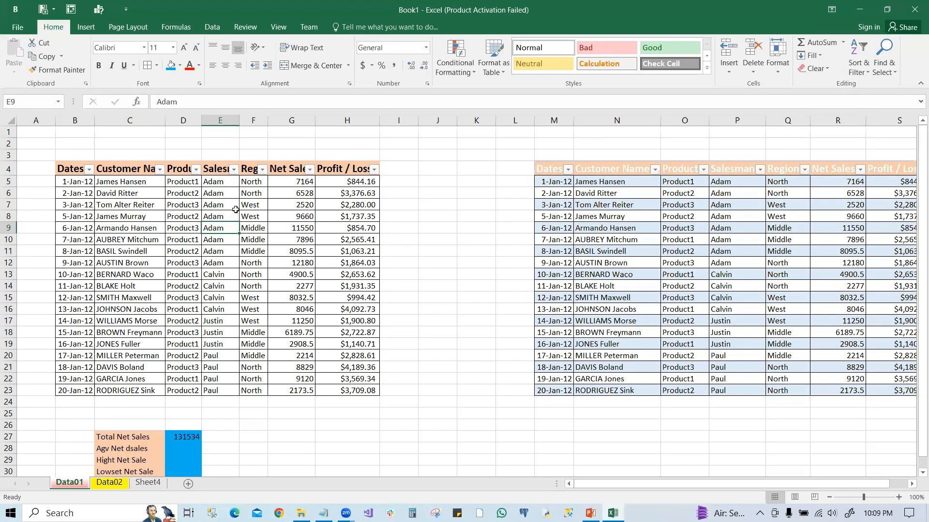
Step: Turn the sales range's filtering off and back on, and sort its rows by Net Sales from smallest to largest
click(858, 62)
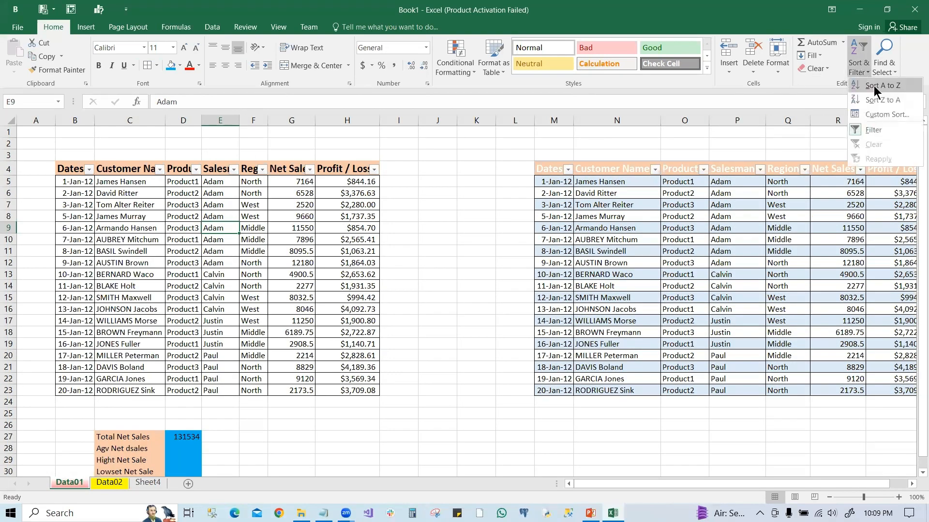
click(888, 135)
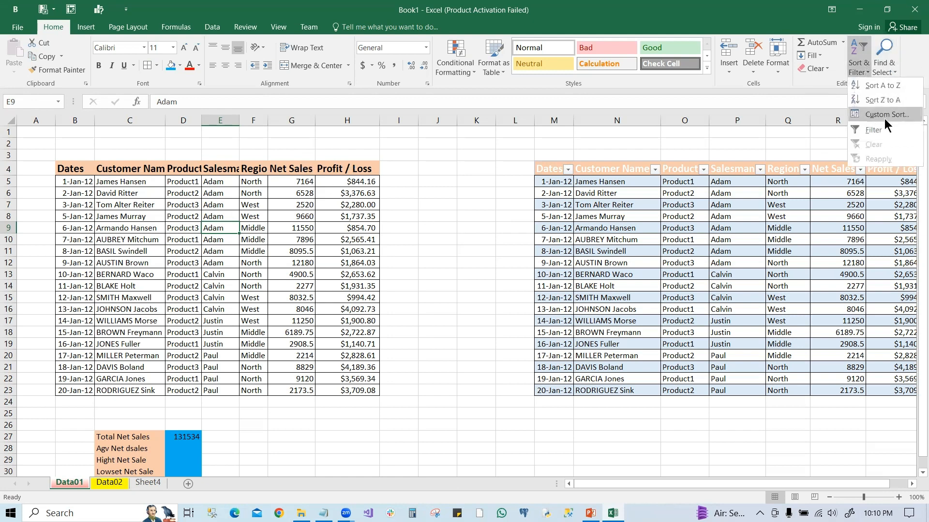
click(875, 130)
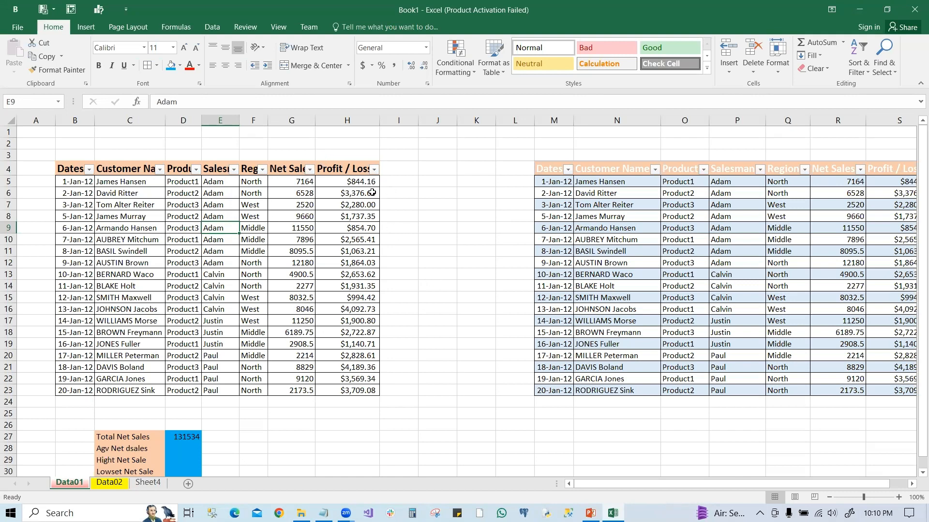
click(309, 171)
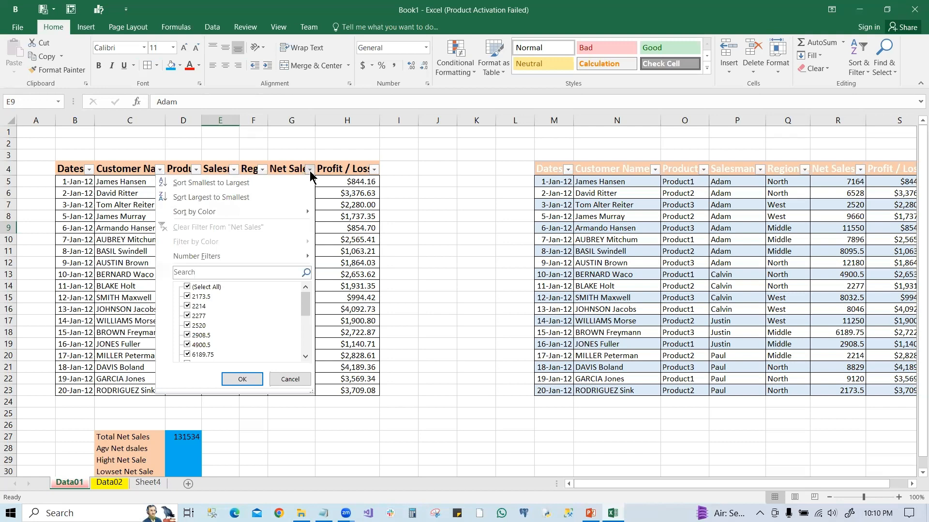
click(240, 184)
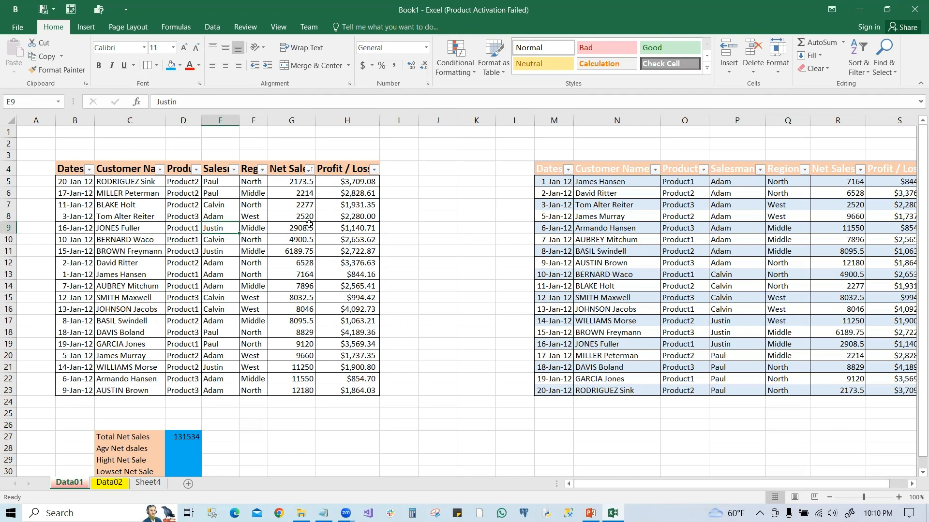
Step: Sort the sales range by Profit / Loss from largest to smallest, and turn off its filtering
click(375, 169)
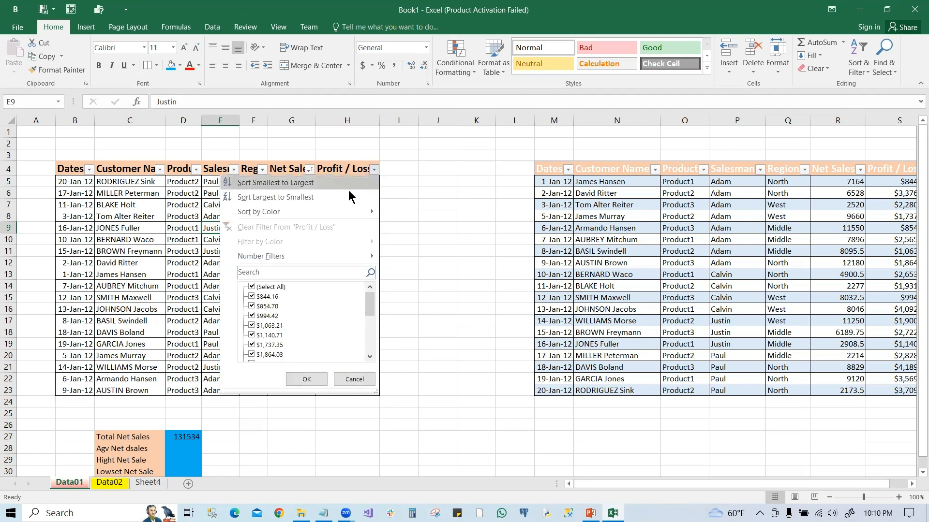
click(432, 160)
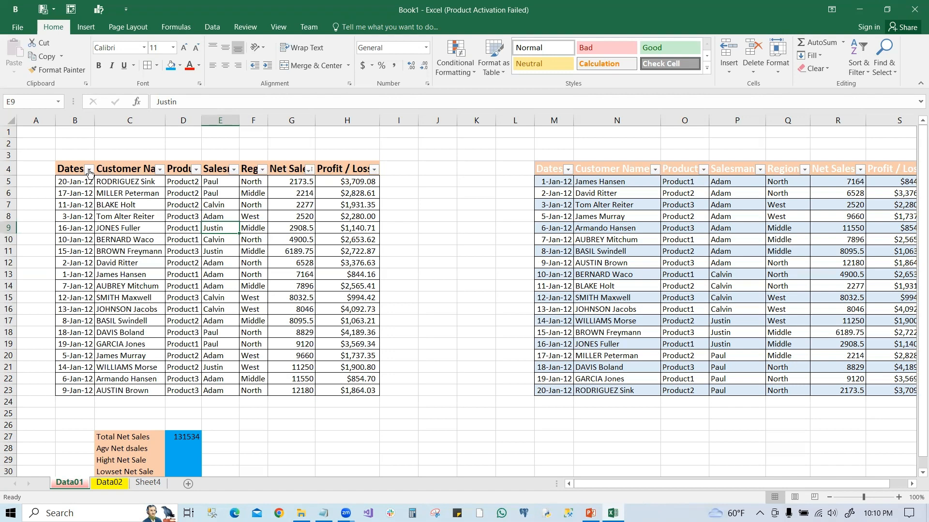
click(375, 170)
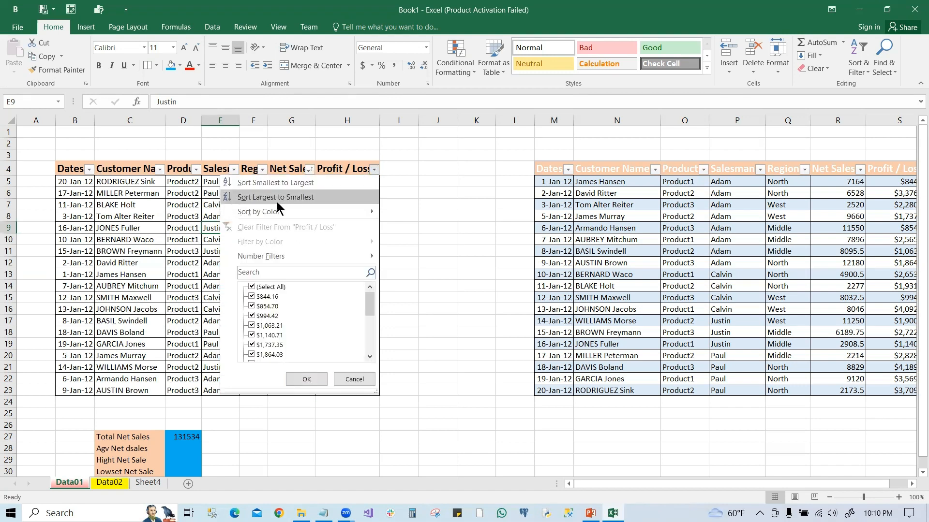
click(293, 198)
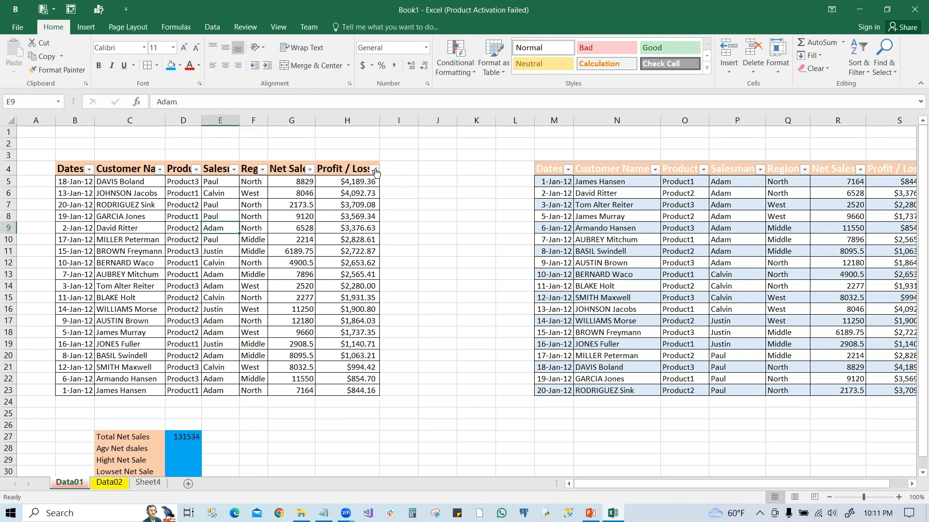
click(866, 73)
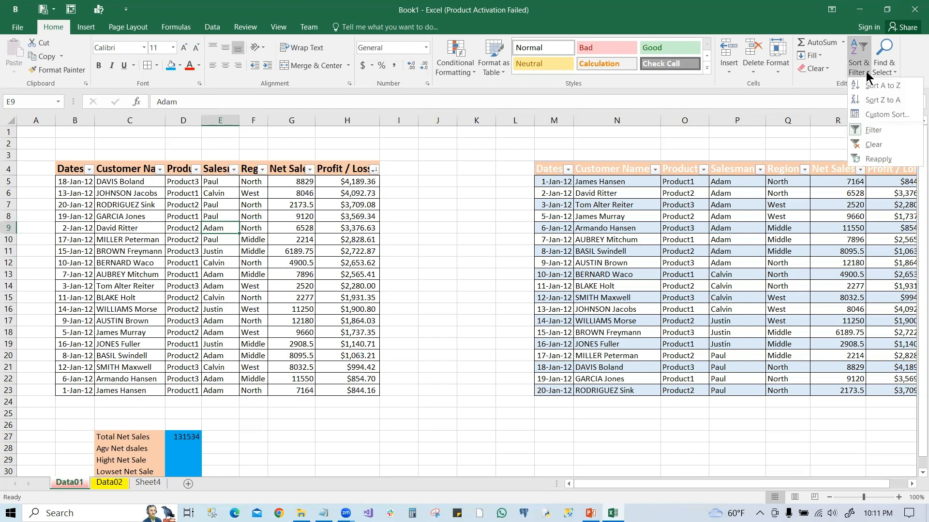
click(881, 129)
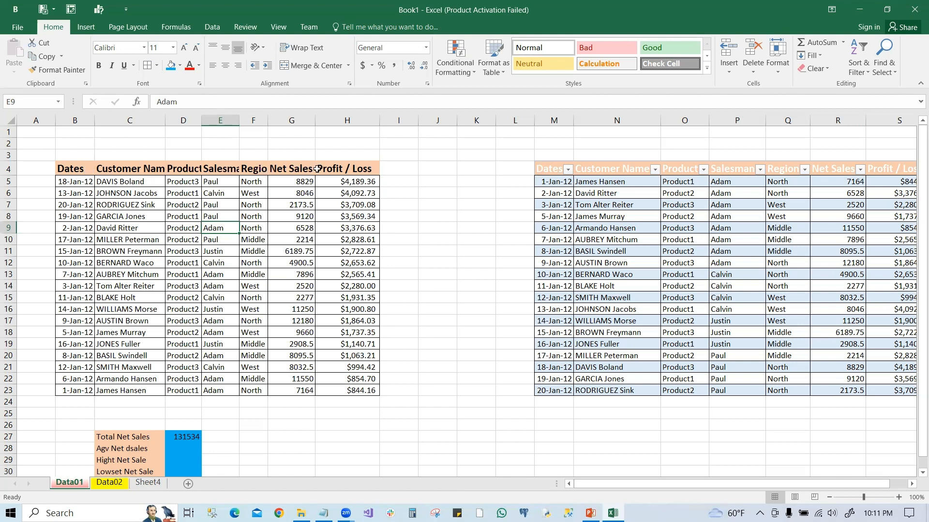
Step: Turn off filtering for the blue-banded table whose header row starts at M4
click(577, 168)
click(782, 172)
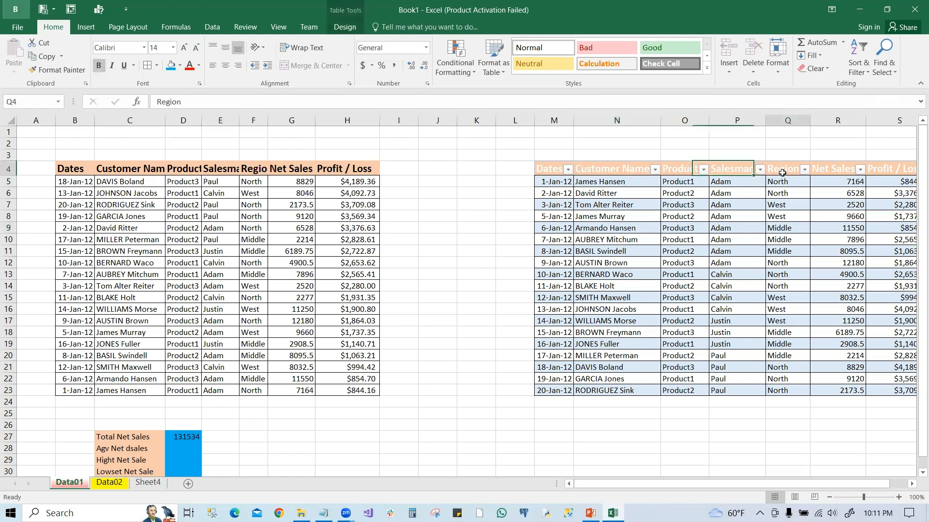
click(682, 171)
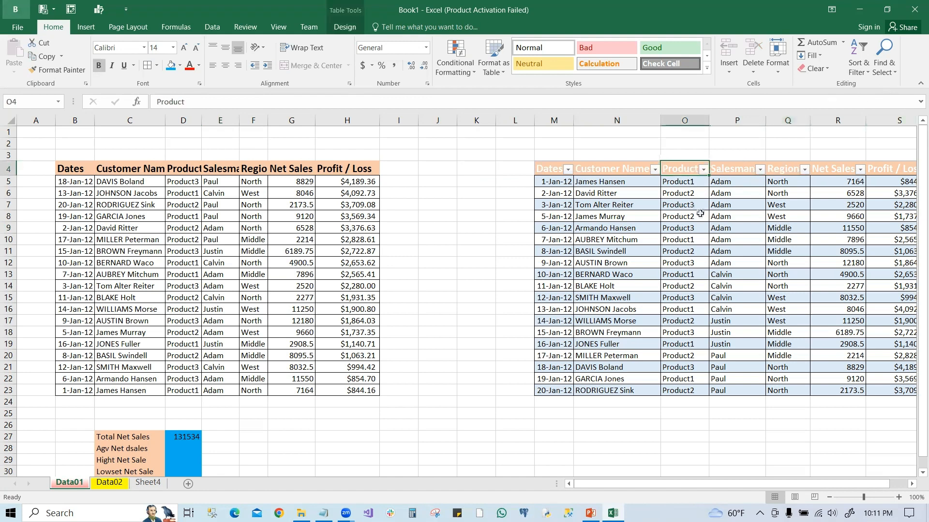
click(865, 67)
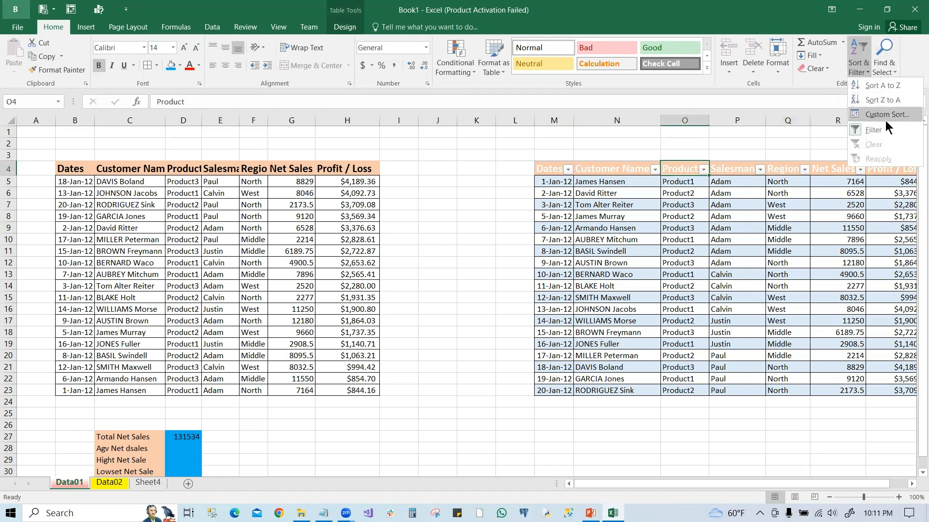
click(873, 129)
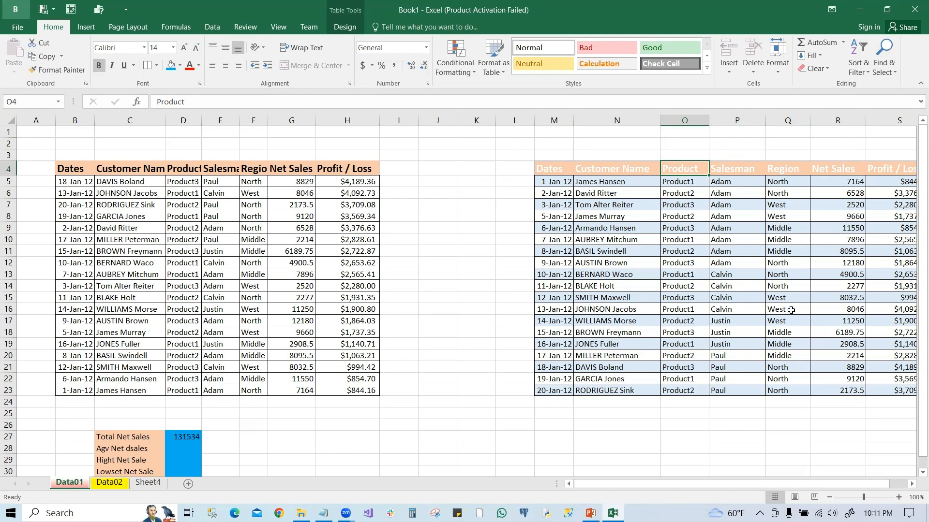
scroll(444, 320, down, 2)
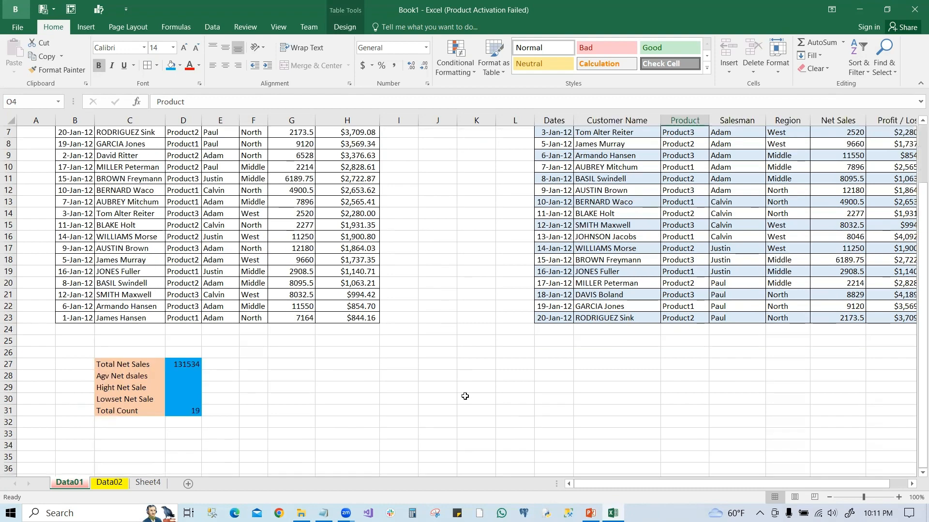
scroll(465, 394, up, 2)
scroll(468, 330, down, 3)
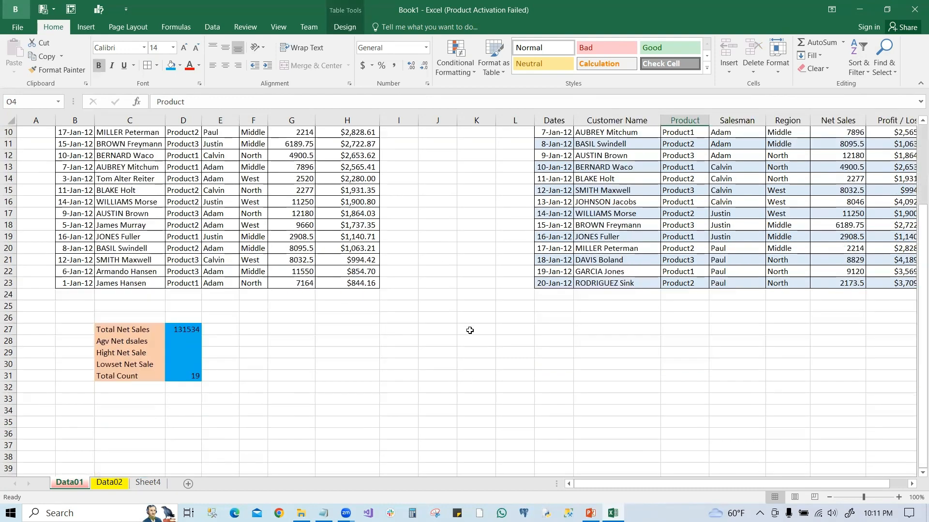
scroll(467, 330, up, 3)
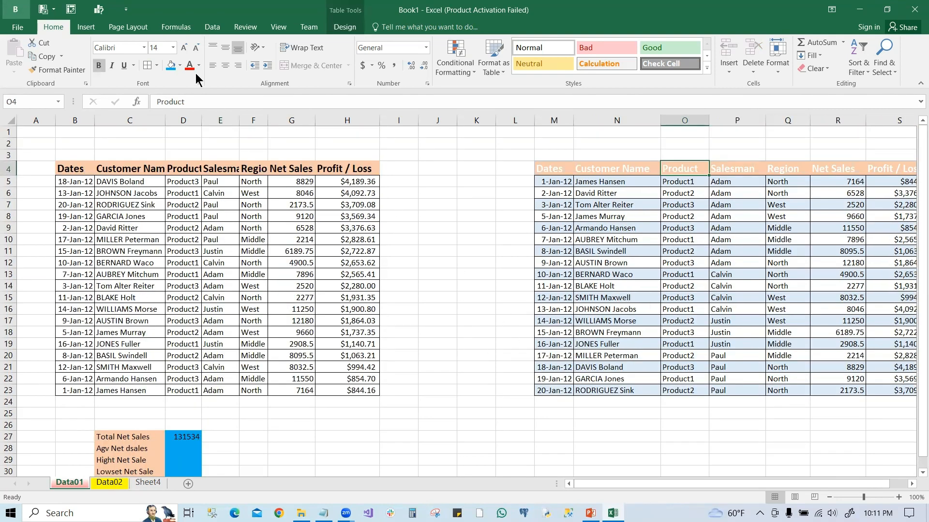